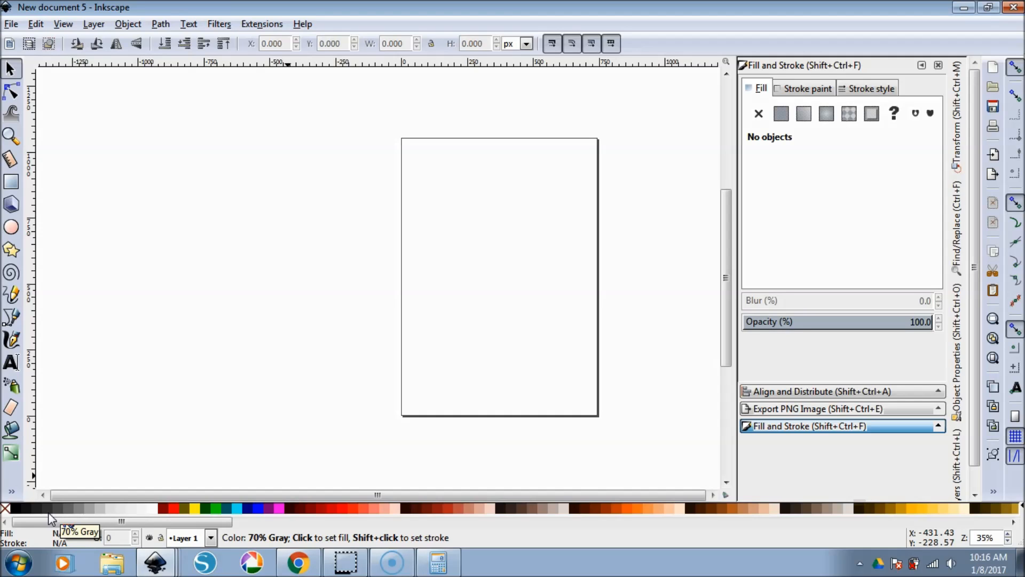
# - Look over the sticker elements in elements 2.svg and elements 1.svg, ending back in New document 5
pyautogui.click(155, 562)
pyautogui.click(160, 504)
pyautogui.click(165, 565)
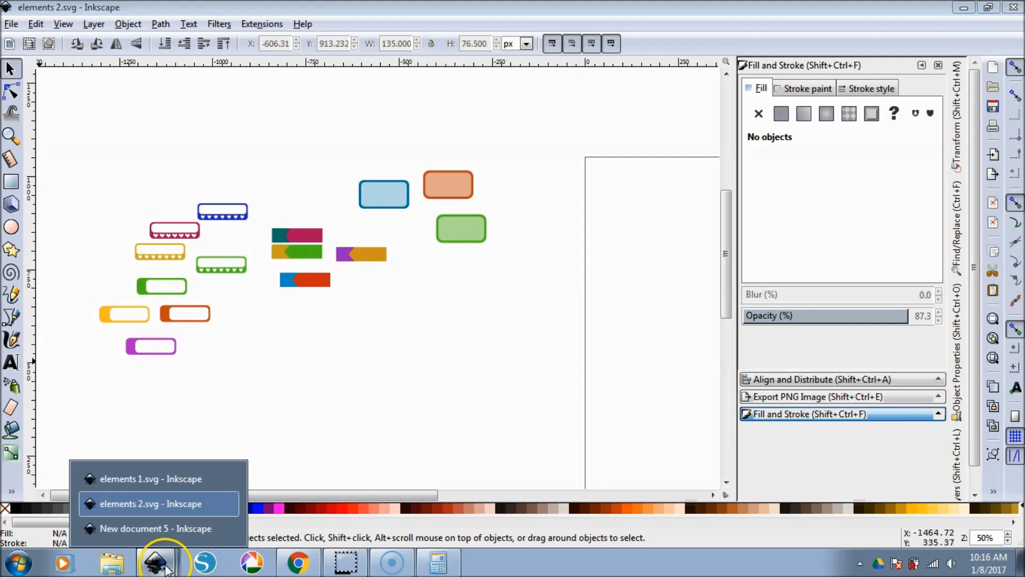
pyautogui.click(160, 479)
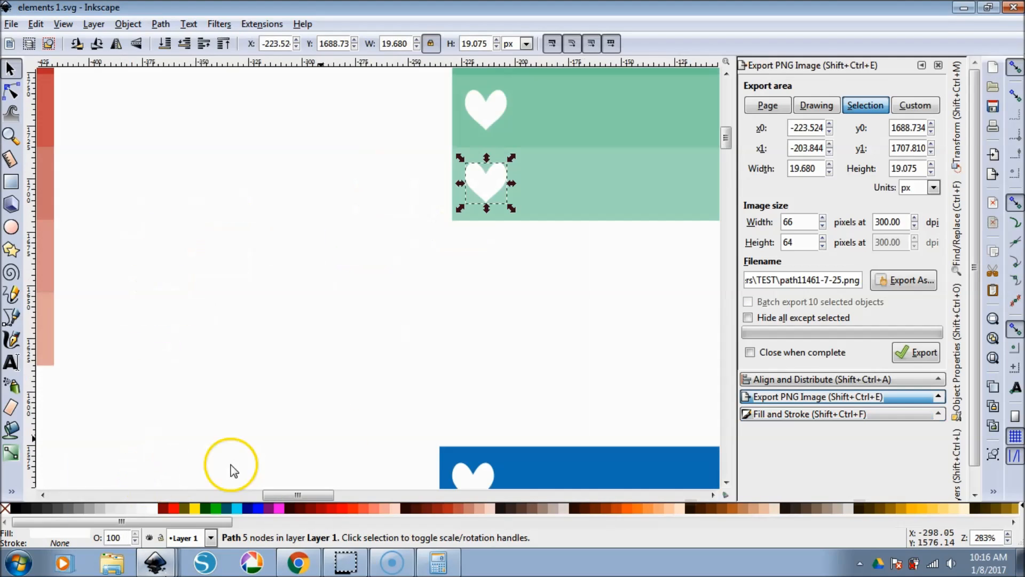
pyautogui.keyDown('ctrl'); pyautogui.scroll(-5, 618, 259); pyautogui.keyUp('ctrl')
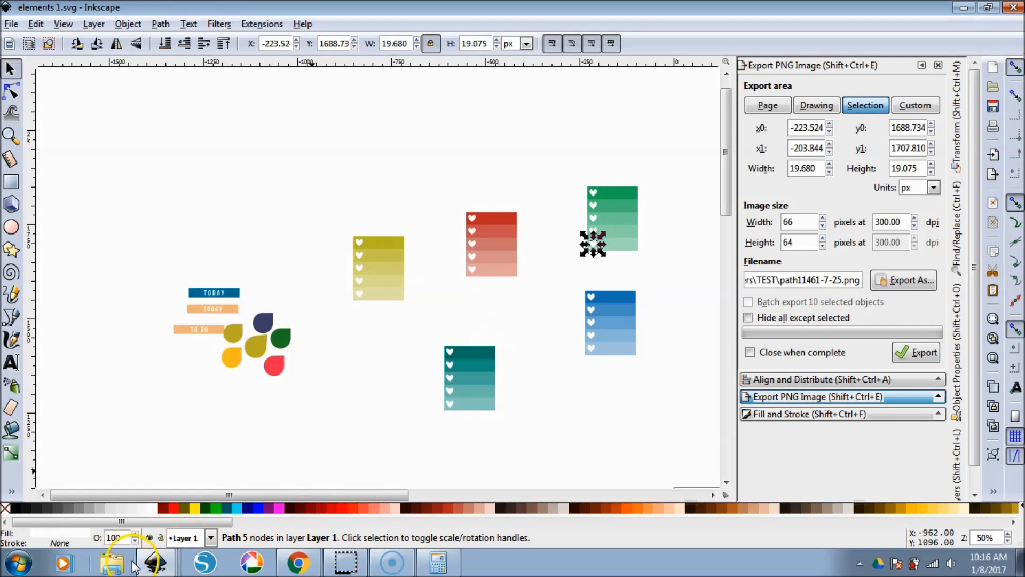
pyautogui.click(155, 562)
pyautogui.click(160, 465)
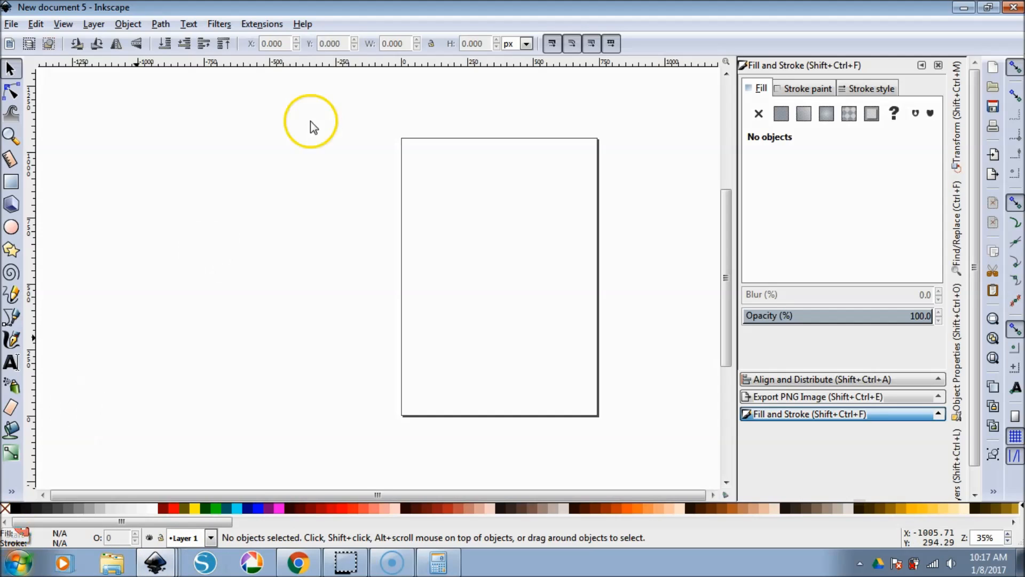
# - Draw a rectangle about 863 × 1154 px overlapping the page's left edge and remove its corner rounding
pyautogui.click(12, 181)
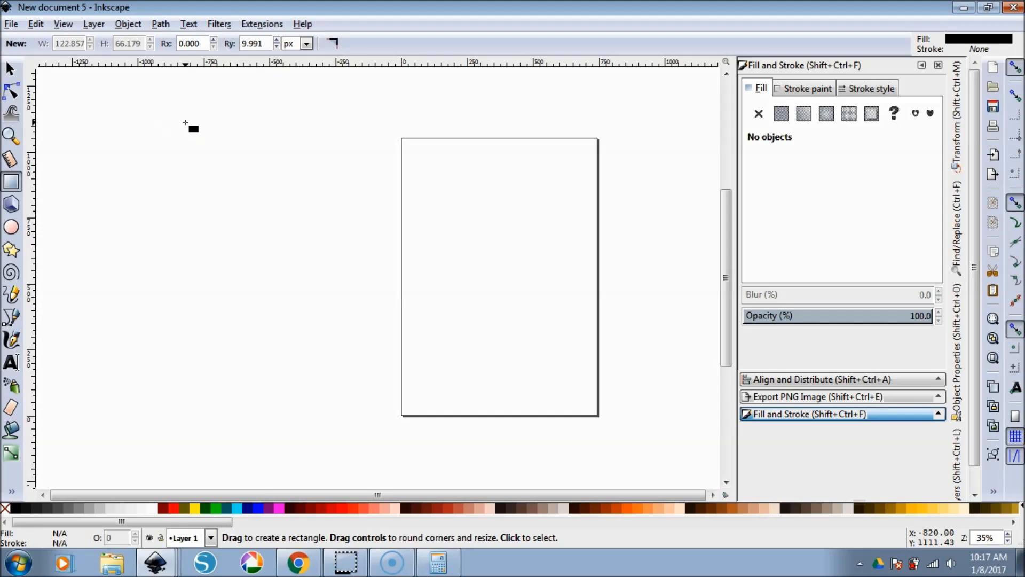
pyautogui.moveTo(185, 122)
pyautogui.mouseDown()
pyautogui.moveTo(401, 393)
pyautogui.moveTo(413, 426)
pyautogui.mouseUp()
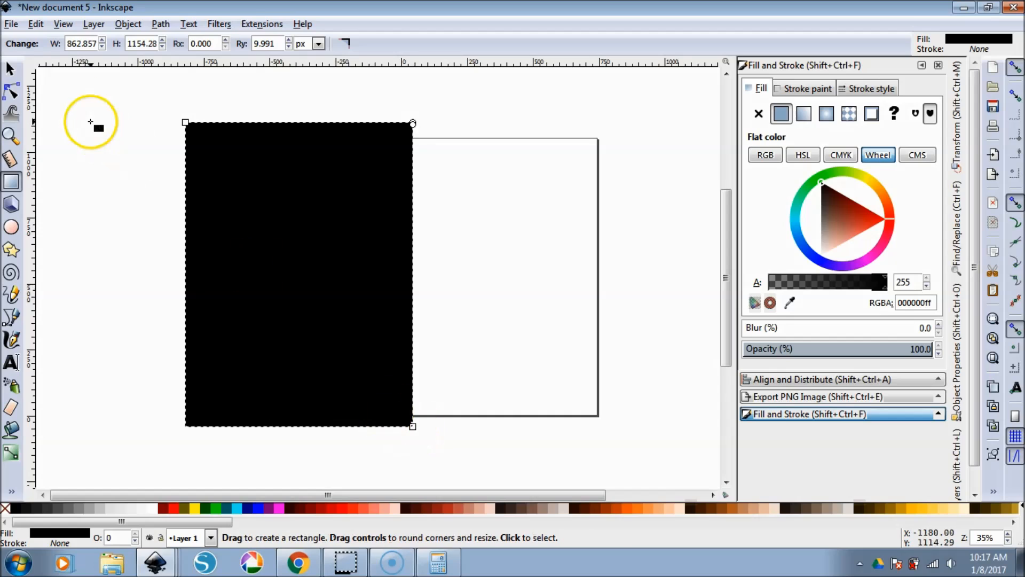
pyautogui.scroll(3, 389, 183)
pyautogui.scroll(3, 470, 174)
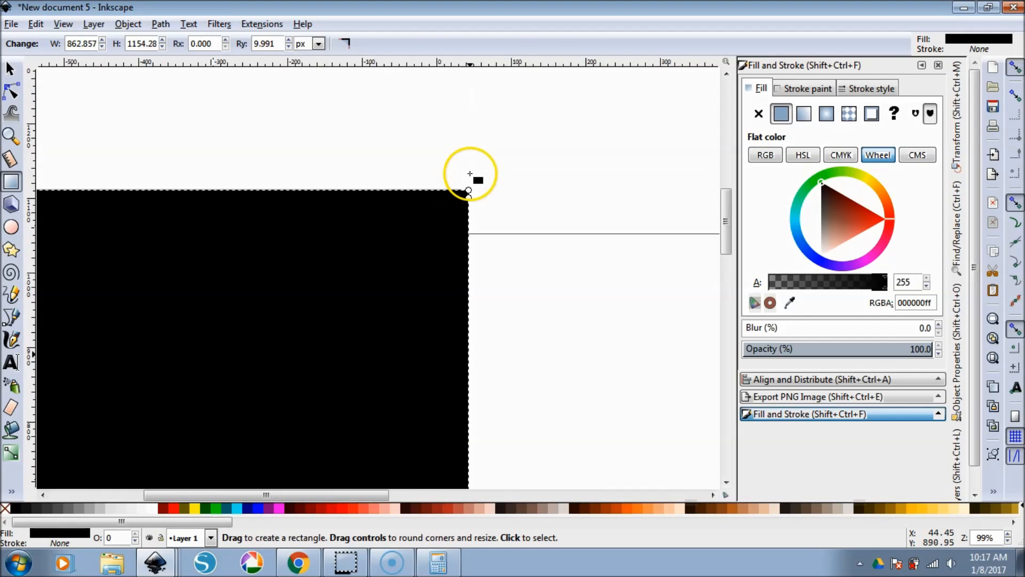
pyautogui.click(11, 69)
pyautogui.doubleClick(466, 206)
pyautogui.moveTo(465, 207); pyautogui.dragTo(470, 180)
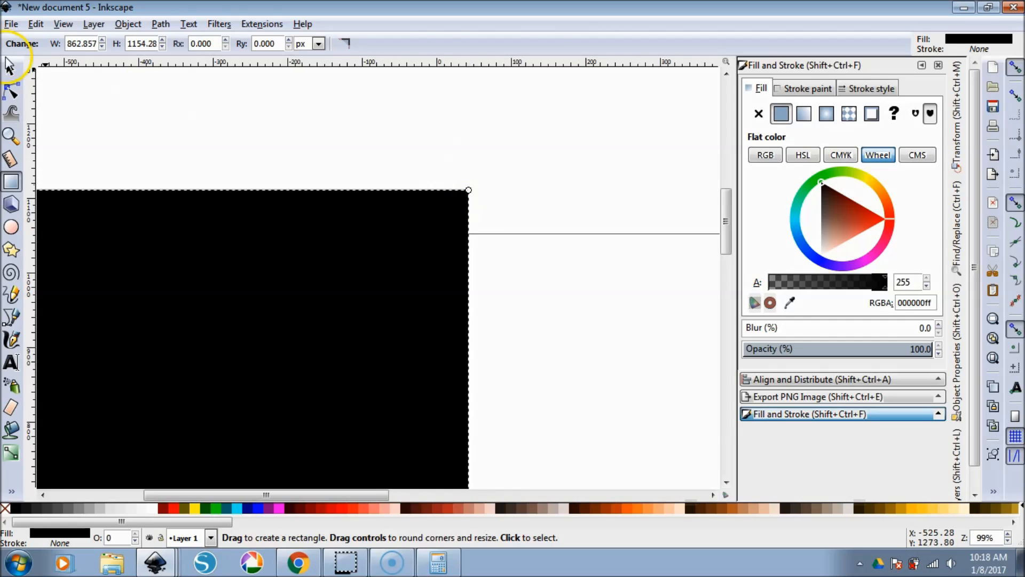
# - Fill the rectangle with the light reddish-brown color d28d8dff using the color wheel
pyautogui.click(10, 67)
pyautogui.click(851, 213)
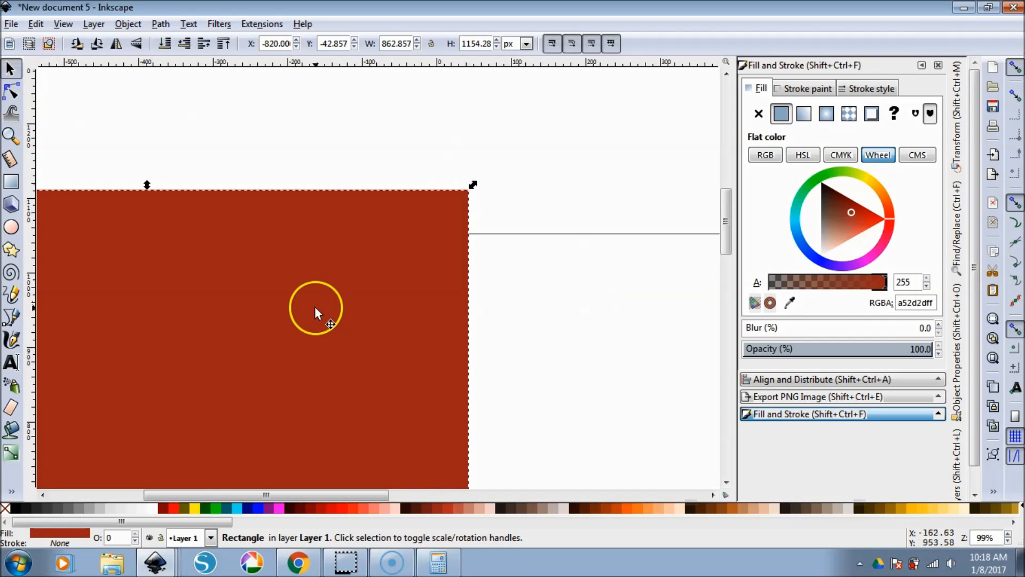
pyautogui.moveTo(845, 254)
pyautogui.mouseDown()
pyautogui.moveTo(858, 203)
pyautogui.moveTo(838, 233)
pyautogui.mouseUp()
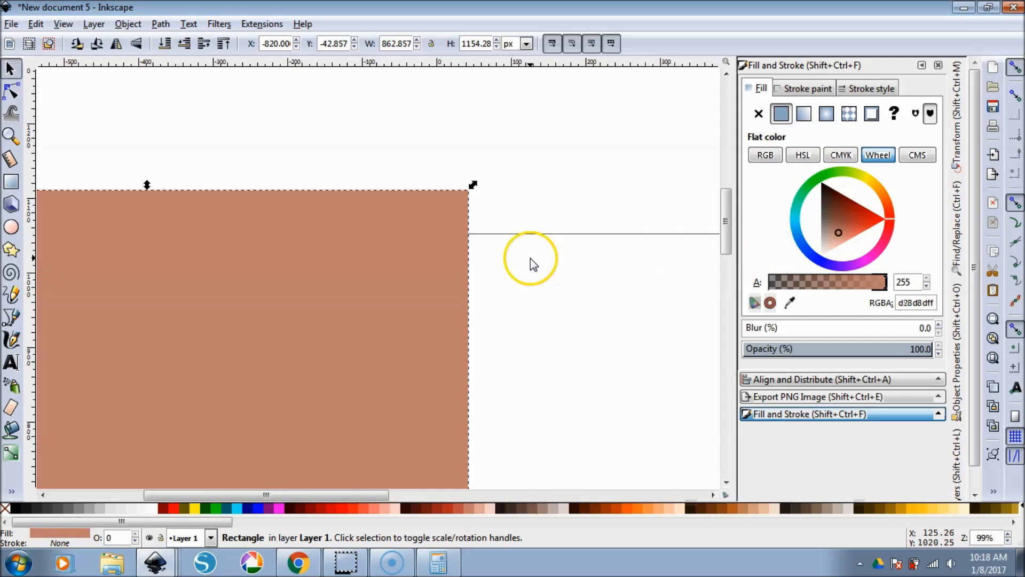
# - Switch the units to inches and set the rectangle's width to 5.5 in and height to 8 in
pyautogui.scroll(-4, 530, 258)
pyautogui.moveTo(470, 300); pyautogui.dragTo(401, 252)
pyautogui.click(514, 48)
pyautogui.click(515, 116)
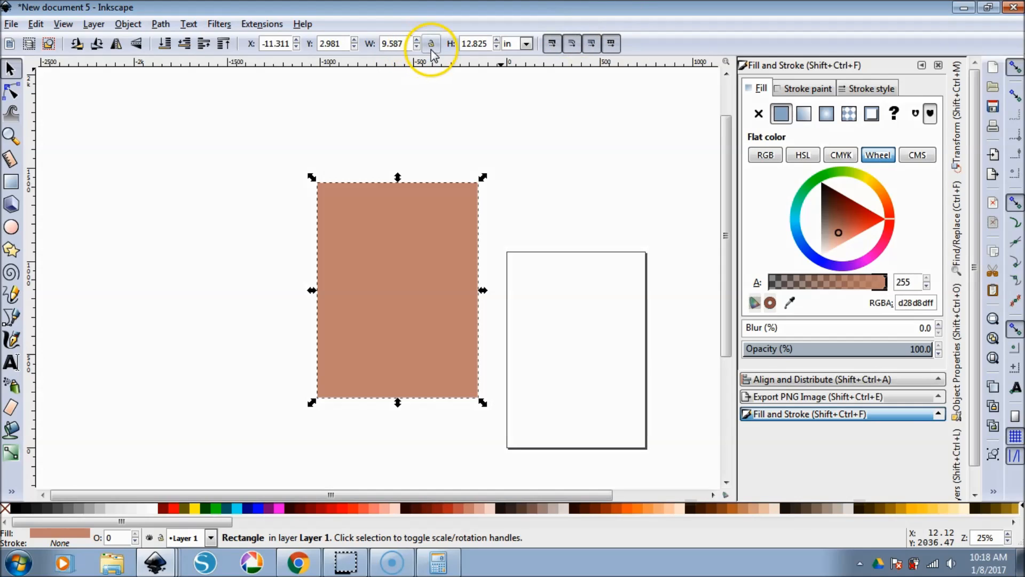
pyautogui.doubleClick(381, 48)
pyautogui.press('Tab')
pyautogui.write('8')
pyautogui.press('Tab')
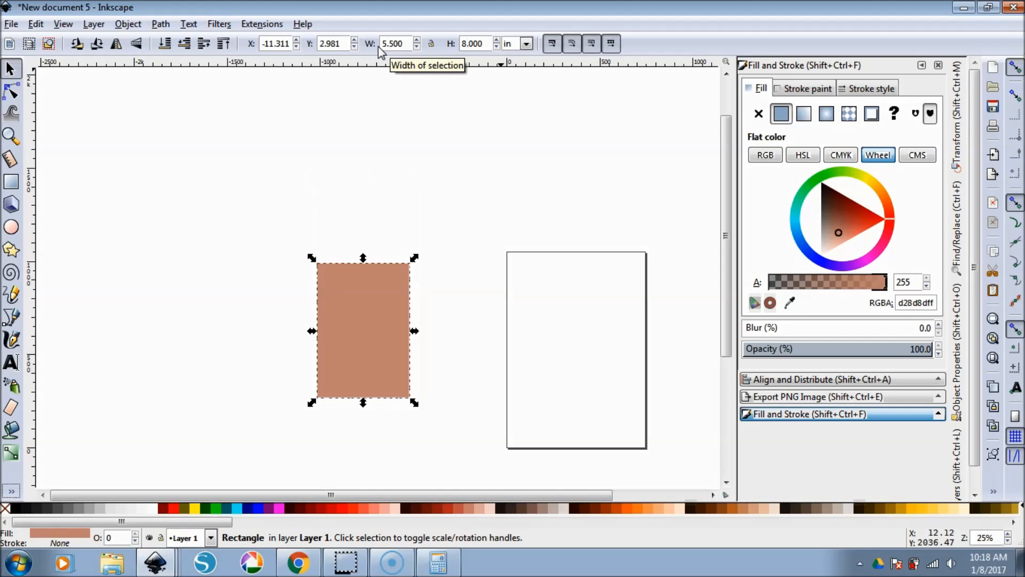
# - Move the rectangle beside the page's upper-left corner, to about X -6.889 in and Y 6.281 in
pyautogui.moveTo(346, 354); pyautogui.dragTo(427, 315)
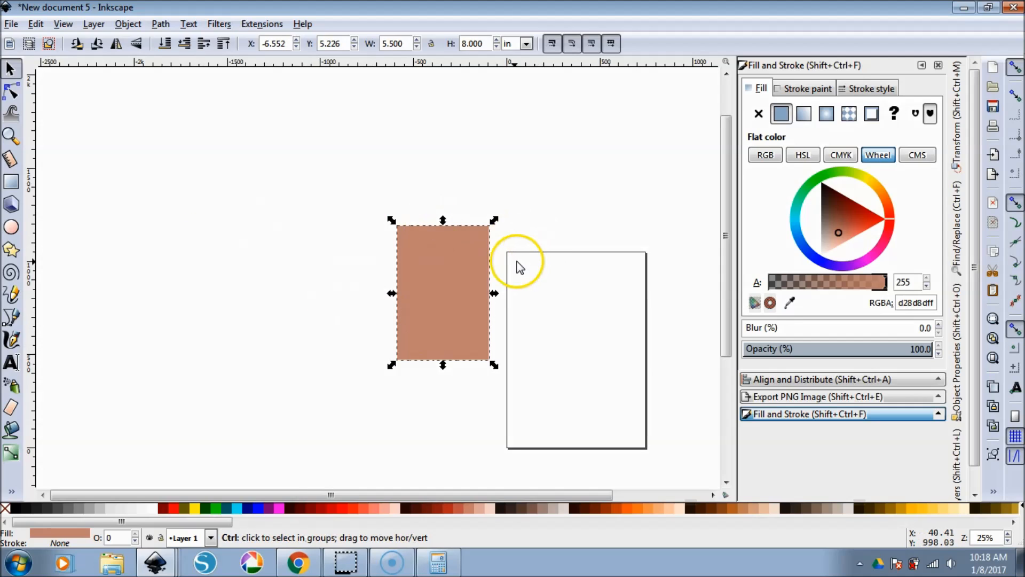
pyautogui.scroll(1, 513, 266)
pyautogui.scroll(1, 514, 266)
pyautogui.moveTo(371, 270); pyautogui.dragTo(371, 235)
# - In elements 1.svg, select the olive heart checklist, the orange TODAY banner and the dark green drop together for copying
pyautogui.click(155, 563)
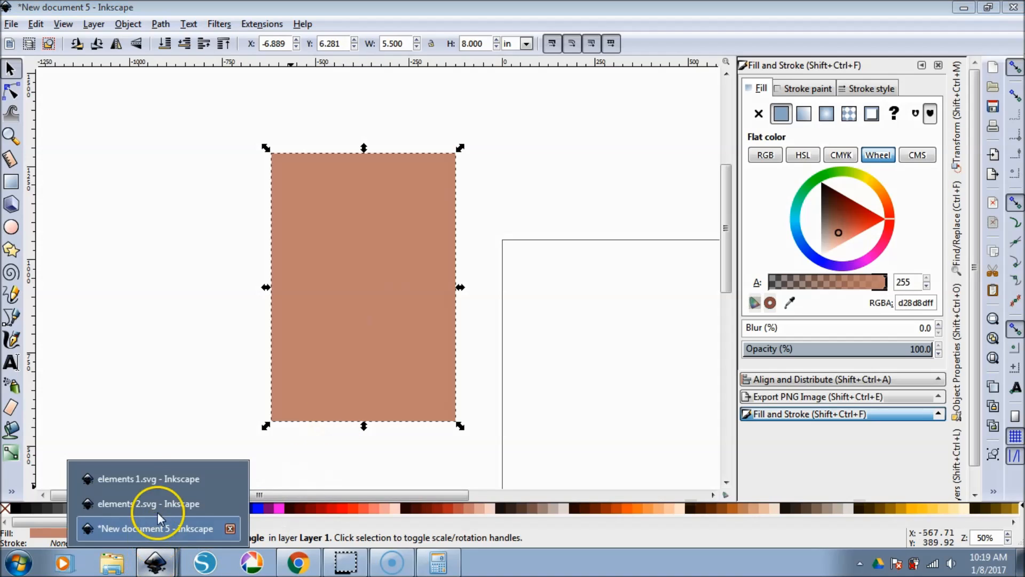
pyautogui.click(160, 479)
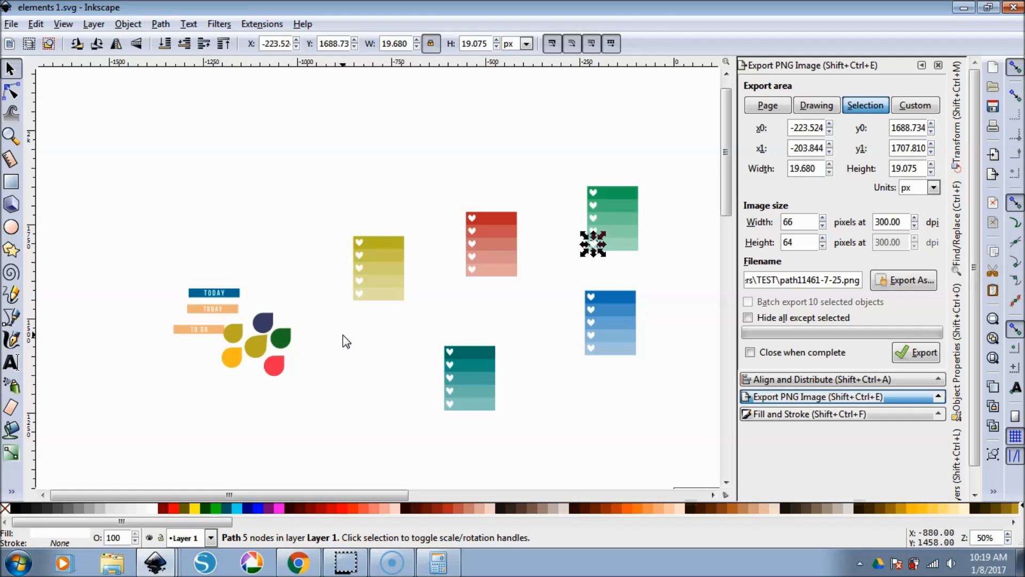
pyautogui.moveTo(344, 223); pyautogui.dragTo(428, 331)
pyautogui.click(230, 292)
pyautogui.click(379, 252)
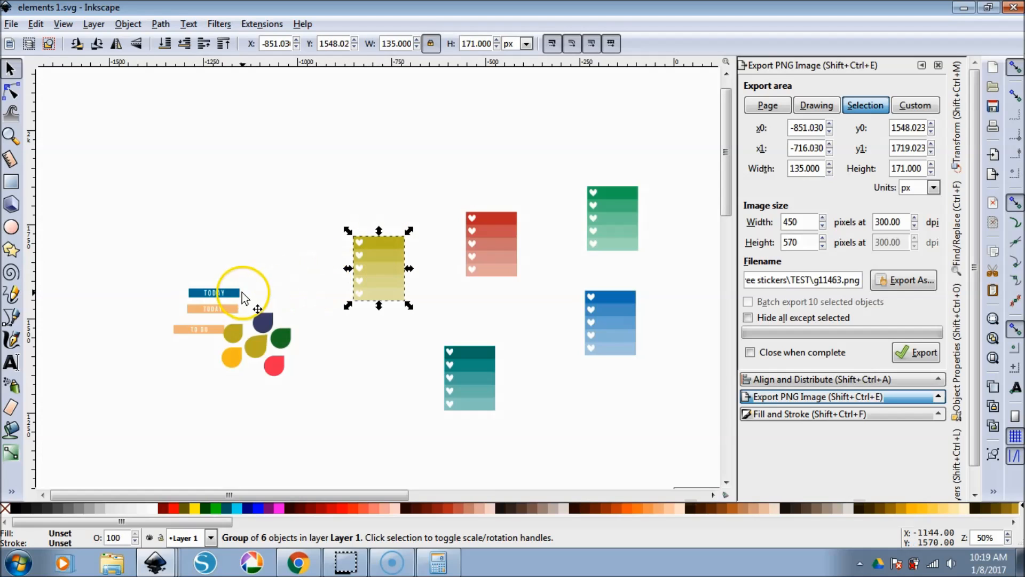
pyautogui.keyDown('shift'); pyautogui.click(235, 309); pyautogui.keyUp('shift')
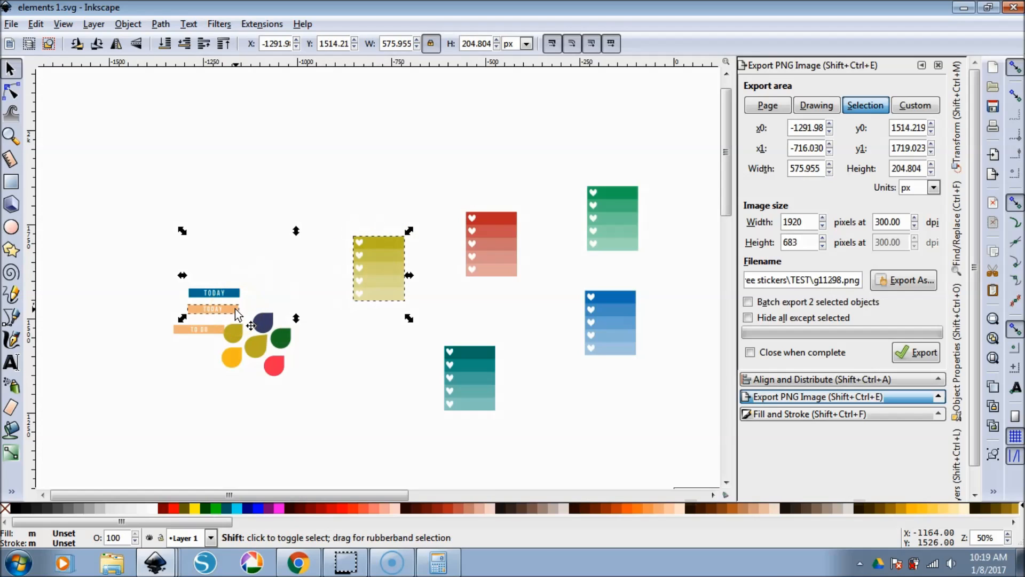
pyautogui.keyDown('shift'); pyautogui.click(221, 311); pyautogui.keyUp('shift')
pyautogui.click(221, 312)
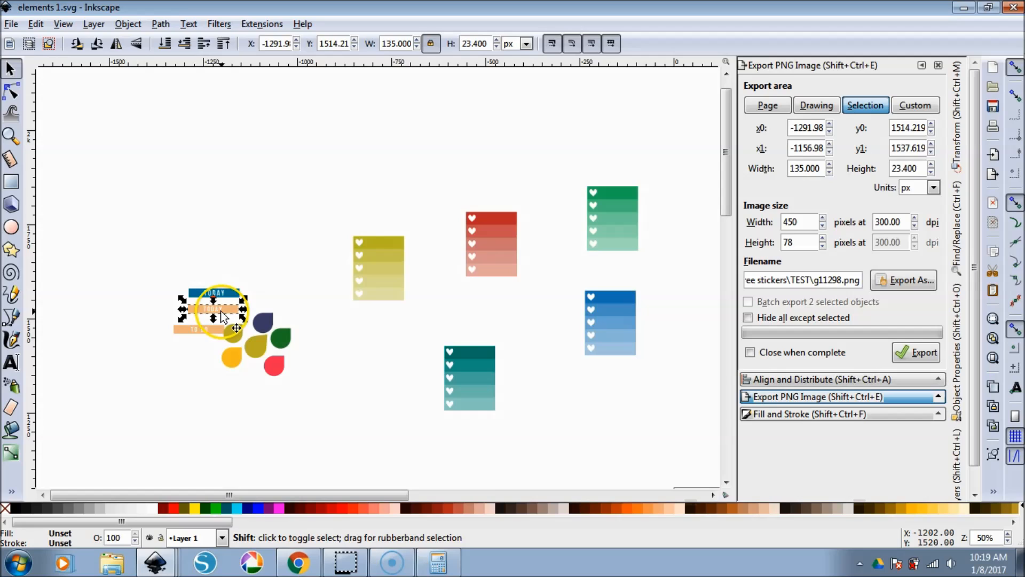
pyautogui.keyDown('shift'); pyautogui.click(389, 254); pyautogui.keyUp('shift')
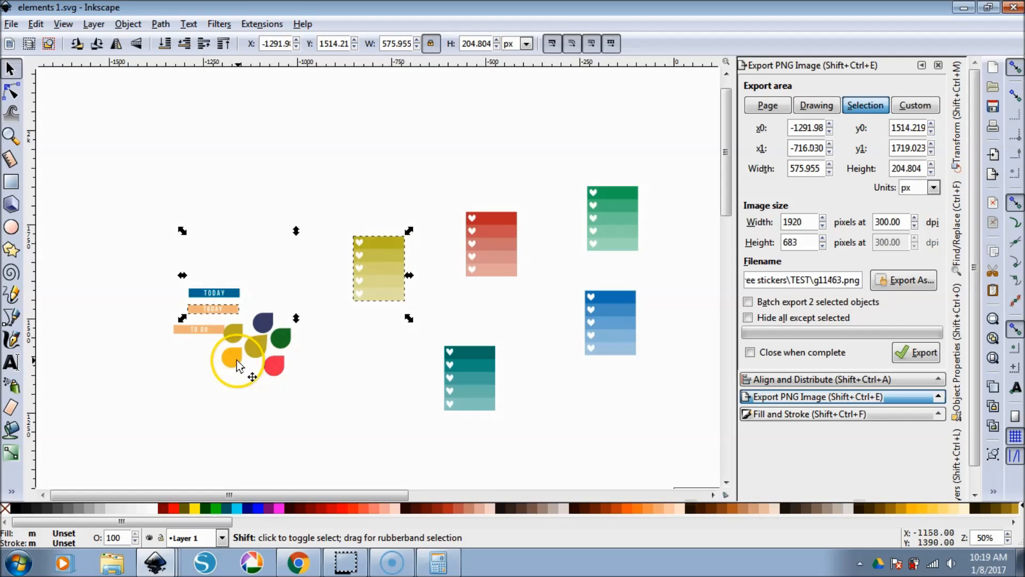
pyautogui.keyDown('shift'); pyautogui.click(281, 337); pyautogui.keyUp('shift')
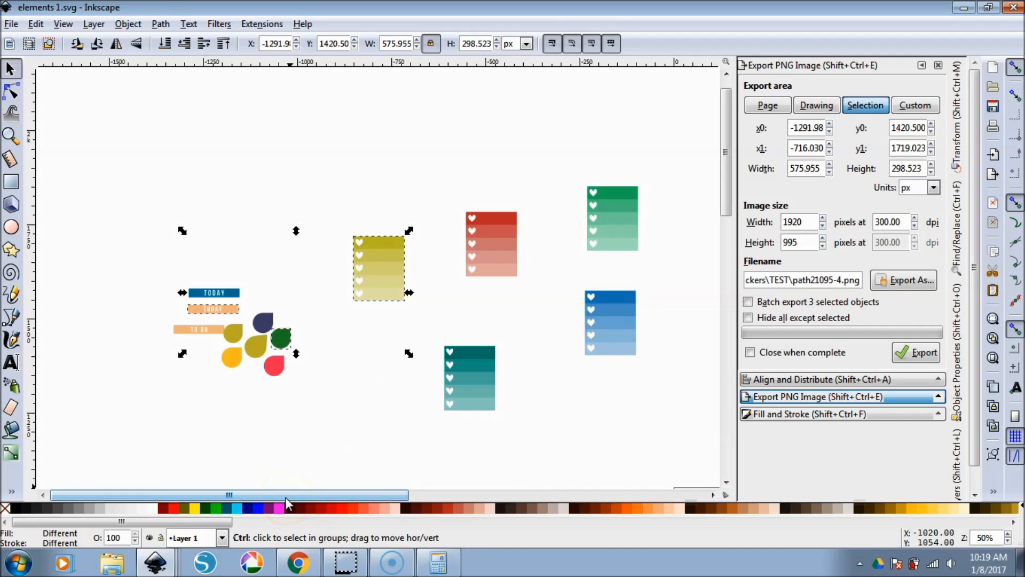
# - Paste the copied checklist, TODAY banner and green drop into New document 5 and place them left of the rectangle
pyautogui.click(155, 562)
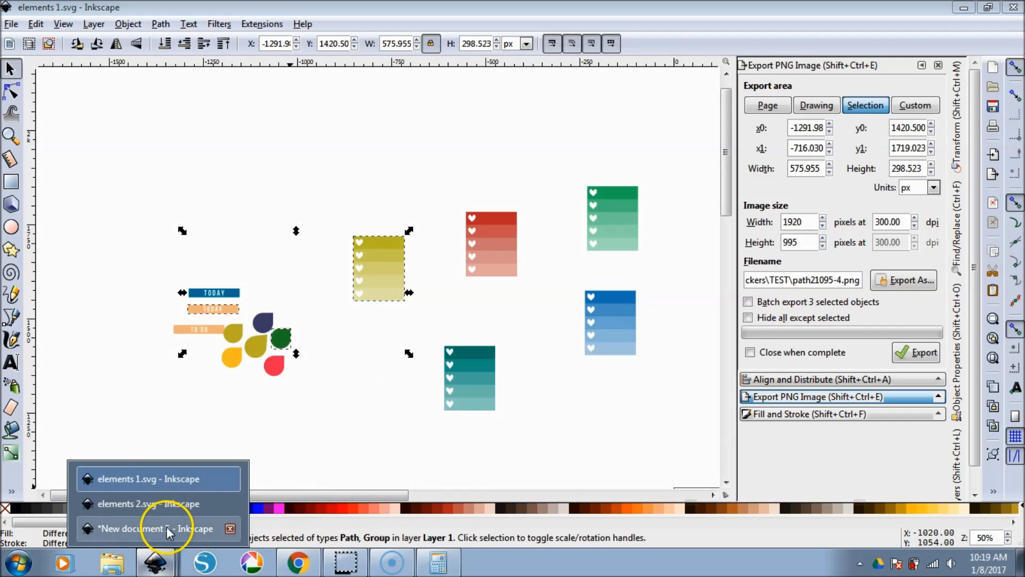
pyautogui.click(160, 528)
pyautogui.hotkey('ctrl', 'v')
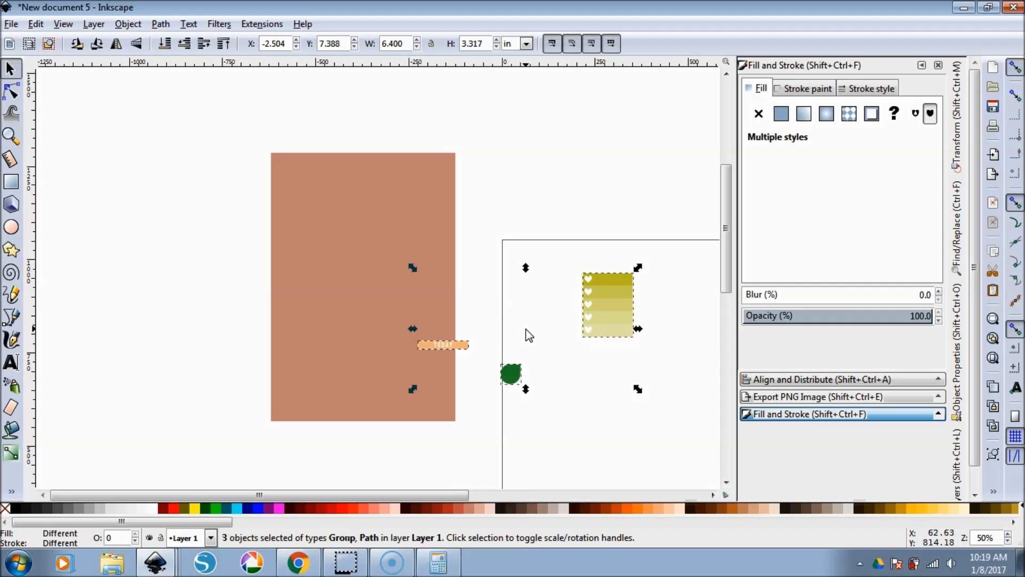
pyautogui.moveTo(618, 304); pyautogui.dragTo(124, 210)
pyautogui.click(238, 324)
pyautogui.moveTo(155, 302); pyautogui.dragTo(96, 296)
pyautogui.click(149, 365)
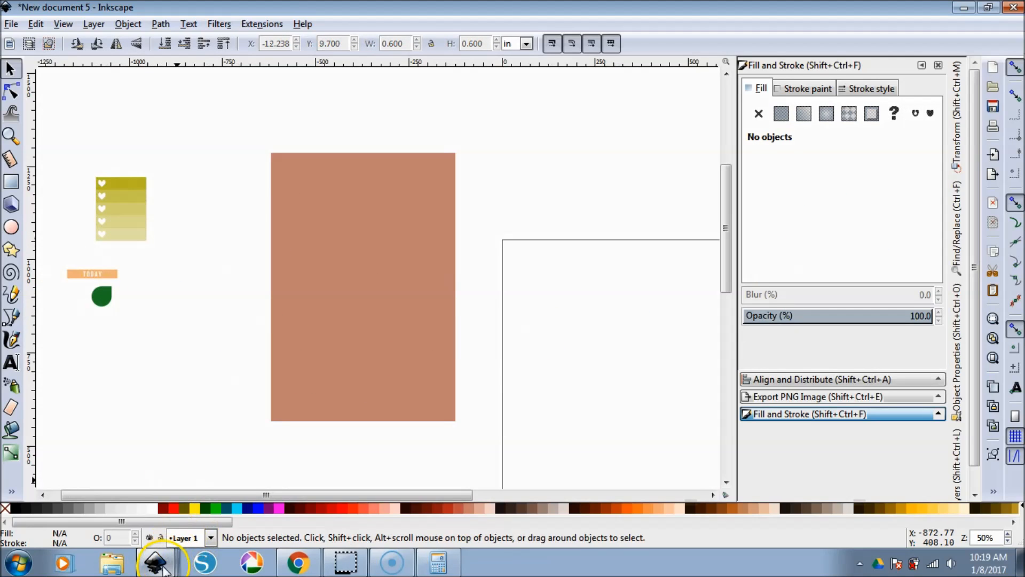
# - In elements 2.svg, group the light blue rounded box's parts and move the teal-and-crimson banner directly above it
pyautogui.click(155, 563)
pyautogui.click(173, 503)
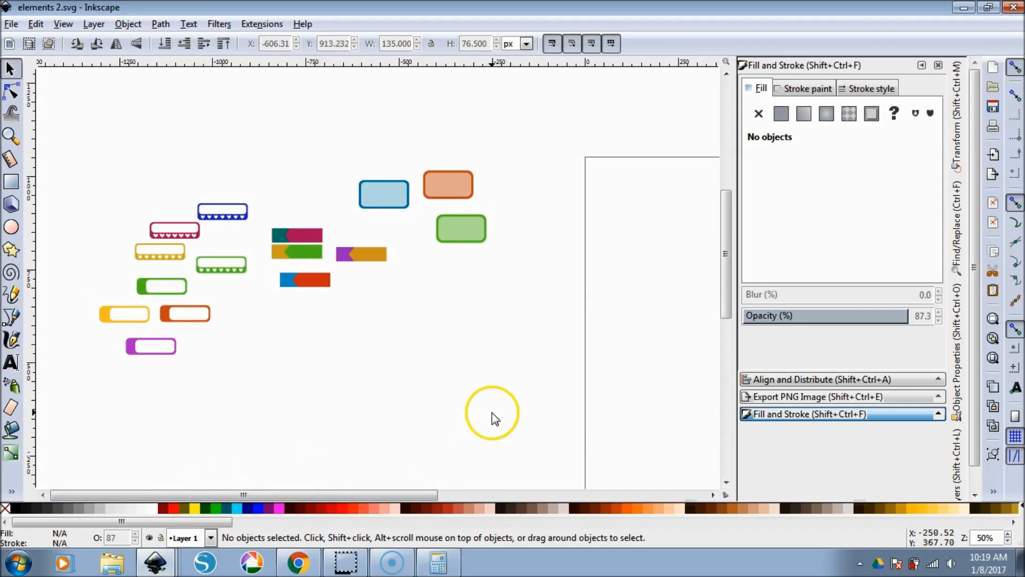
pyautogui.moveTo(345, 163); pyautogui.dragTo(414, 224)
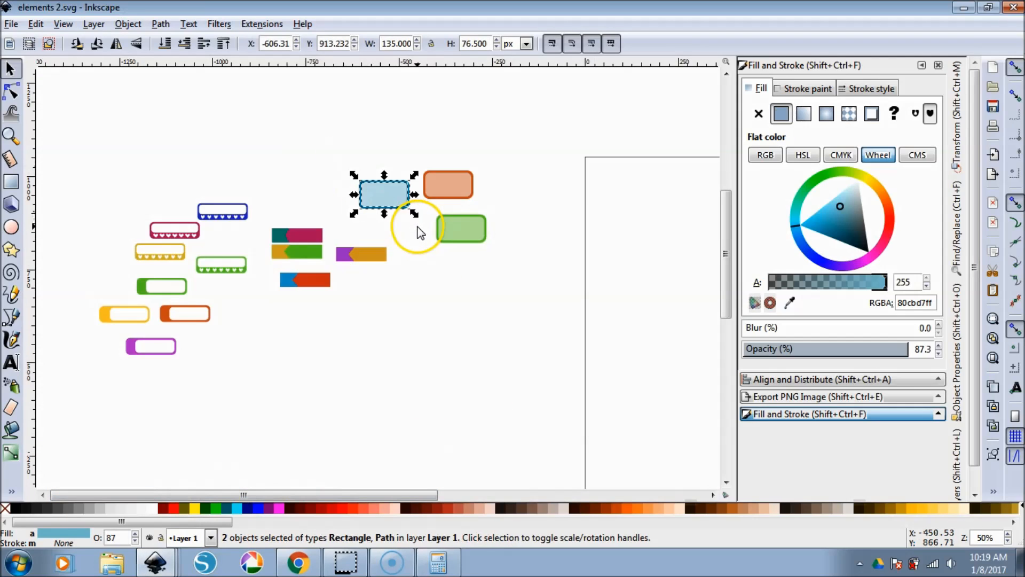
pyautogui.hotkey('ctrl', 'g')
pyautogui.click(294, 234)
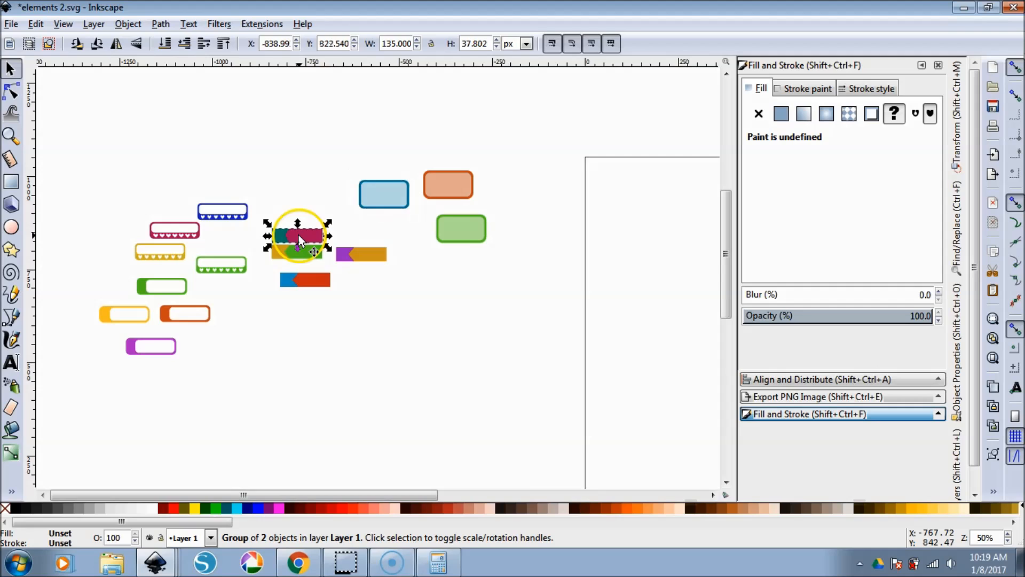
pyautogui.moveTo(297, 234); pyautogui.dragTo(377, 172)
# - Group the blue heart-trimmed label and the purple-tabbed label, placing both next to the light blue box
pyautogui.moveTo(179, 188)
pyautogui.mouseDown()
pyautogui.moveTo(270, 229)
pyautogui.moveTo(338, 213)
pyautogui.mouseUp()
pyautogui.hotkey('ctrl', 'g')
pyautogui.moveTo(210, 367)
pyautogui.mouseDown()
pyautogui.moveTo(92, 320)
pyautogui.moveTo(95, 334)
pyautogui.moveTo(376, 222)
pyautogui.moveTo(318, 192)
pyautogui.mouseUp()
pyautogui.hotkey('ctrl', 'g')
# - Copy the four gathered labels into New document 5 and place them below the green drop
pyautogui.moveTo(279, 132); pyautogui.dragTo(299, 152)
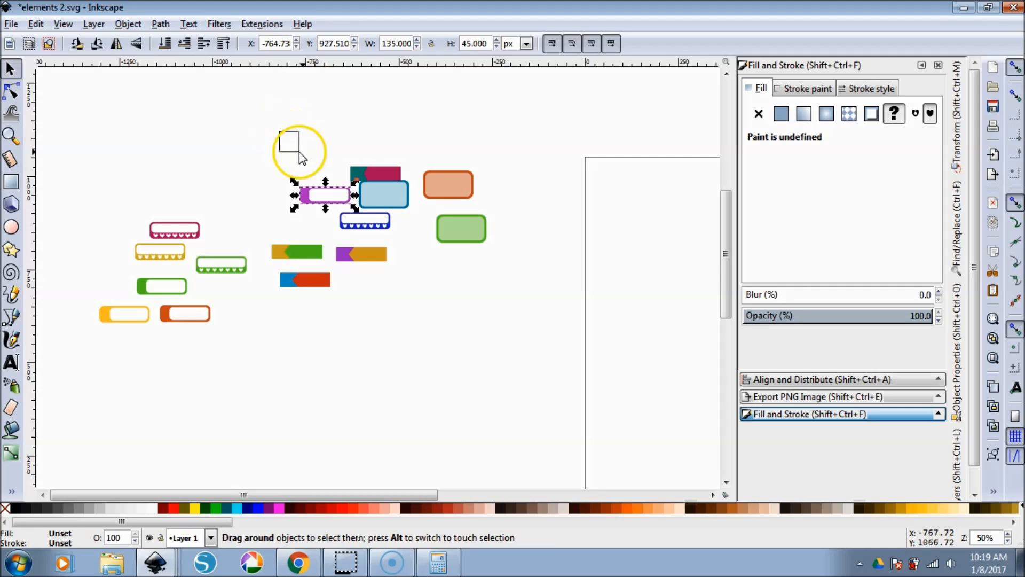
pyautogui.moveTo(418, 245); pyautogui.dragTo(419, 245)
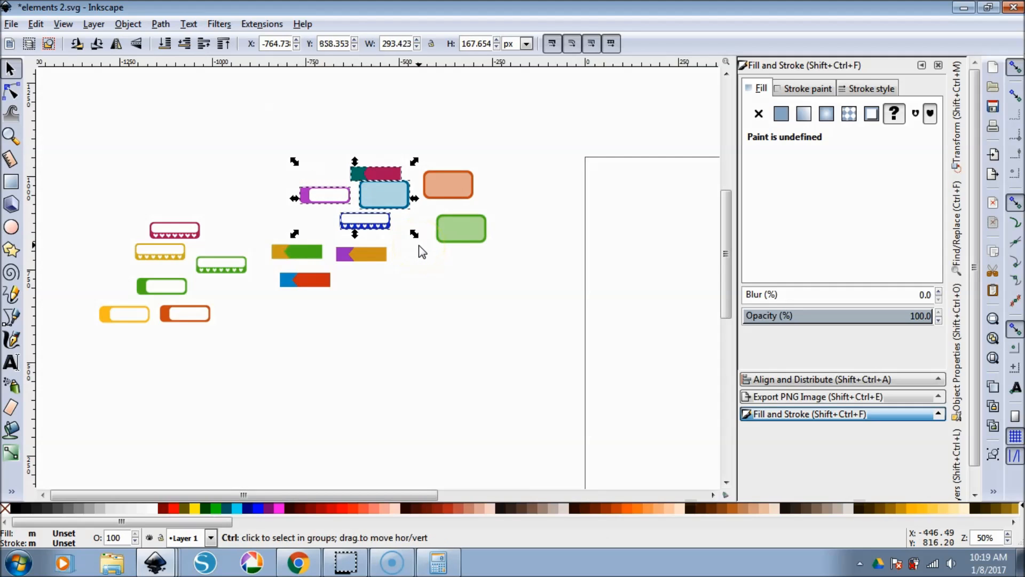
pyautogui.moveTo(156, 562)
pyautogui.click(170, 527)
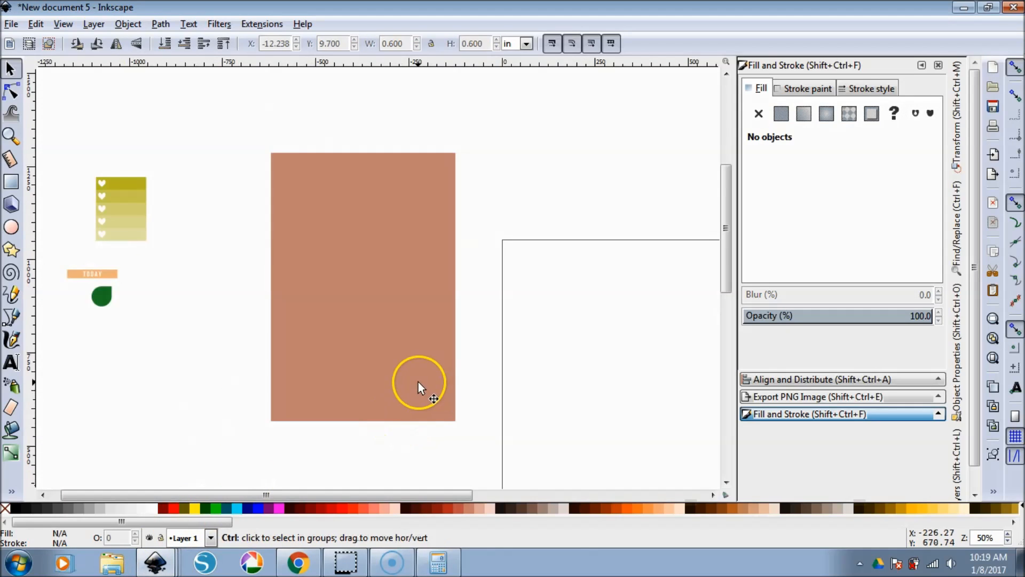
pyautogui.hotkey('ctrl', 'v')
pyautogui.moveTo(439, 378); pyautogui.dragTo(152, 361)
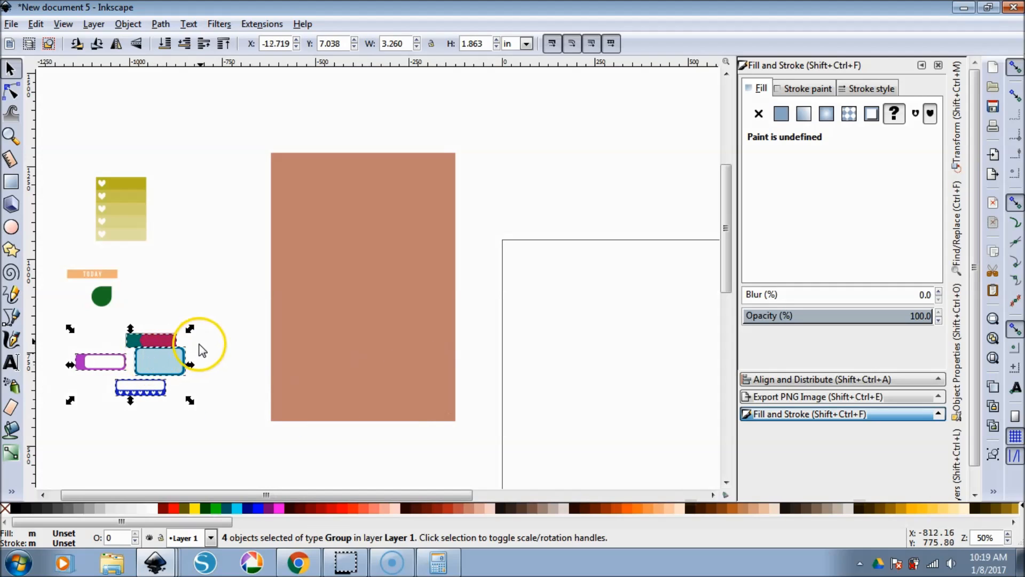
pyautogui.click(233, 466)
# - Place the heart checklist in the rectangle's upper-left corner and move the other elements to the rectangle's right side
pyautogui.moveTo(115, 200); pyautogui.dragTo(301, 190)
pyautogui.moveTo(52, 243); pyautogui.dragTo(205, 406)
pyautogui.moveTo(181, 356); pyautogui.dragTo(568, 286)
pyautogui.scroll(1, 483, 331)
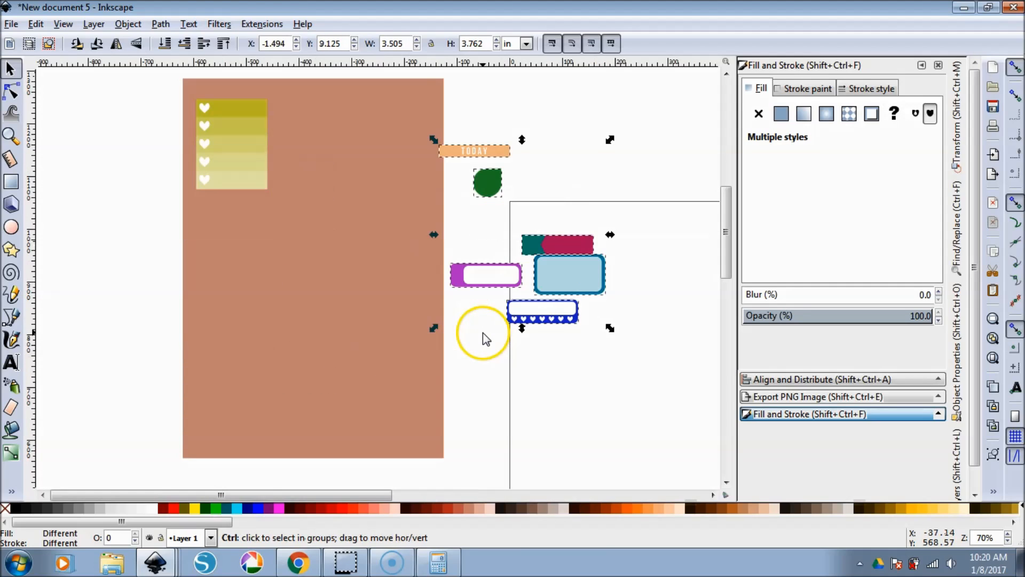
pyautogui.click(111, 208)
# - Align the heart checklist flush with the left and top edges of the 5.5 × 8 in rectangle
pyautogui.click(207, 139)
pyautogui.scroll(3, 207, 140)
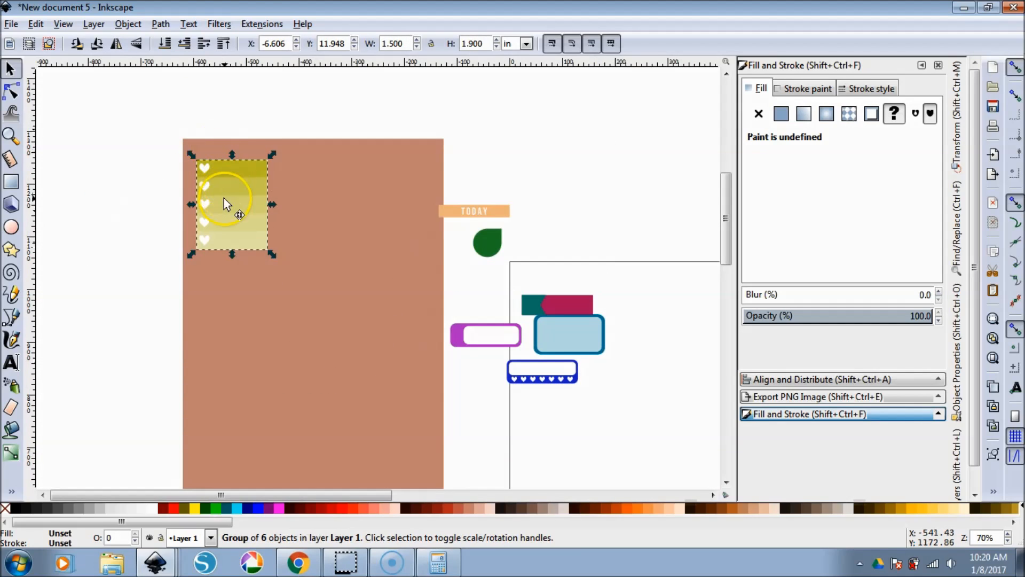
pyautogui.keyDown('shift'); pyautogui.click(326, 210); pyautogui.keyUp('shift')
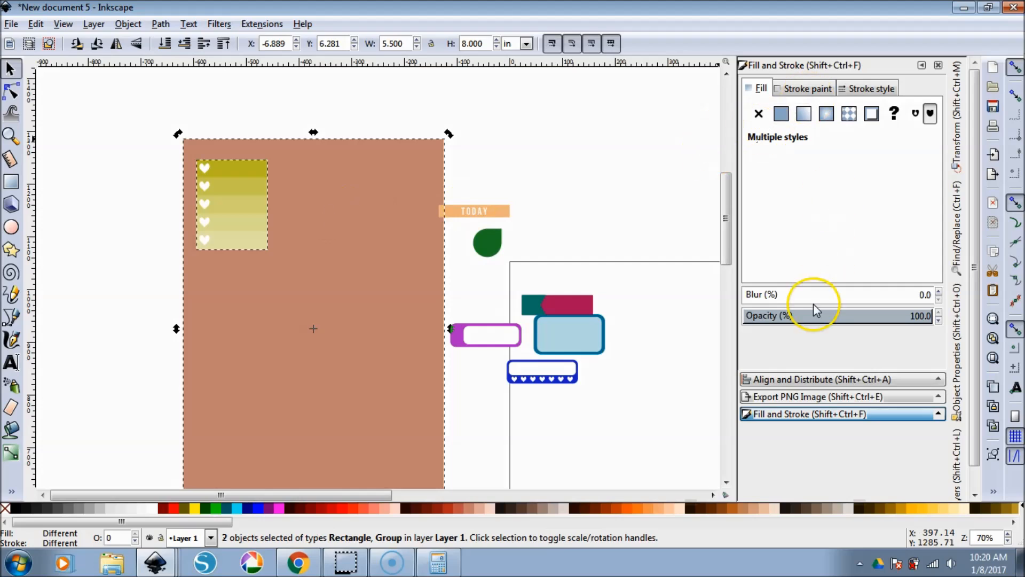
pyautogui.click(810, 378)
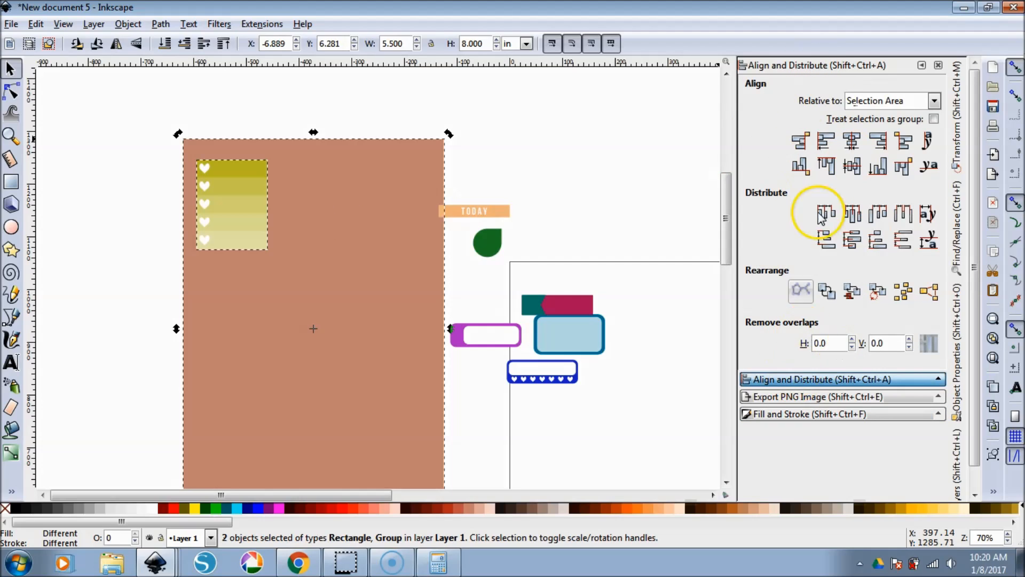
pyautogui.click(127, 24)
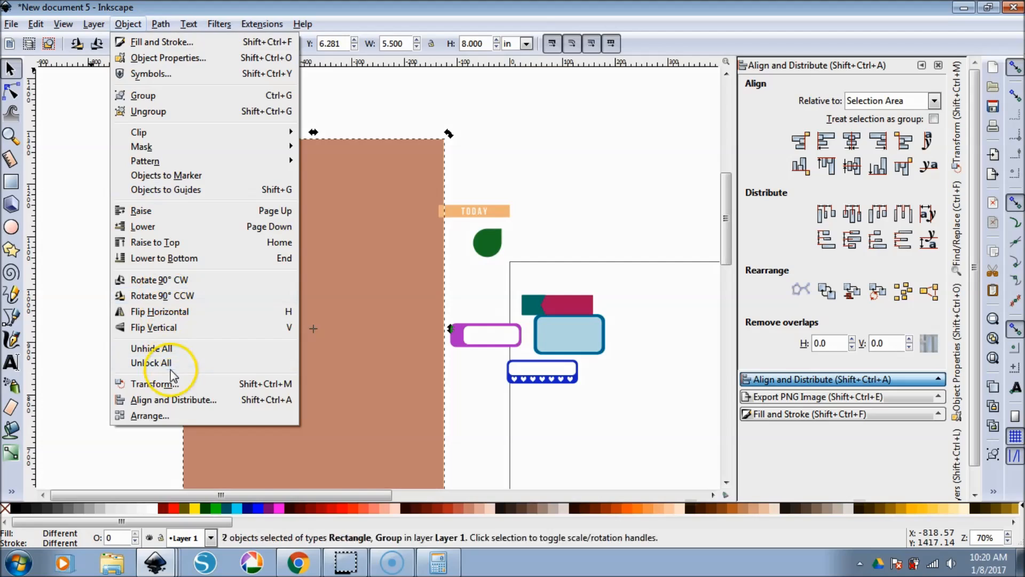
pyautogui.click(172, 401)
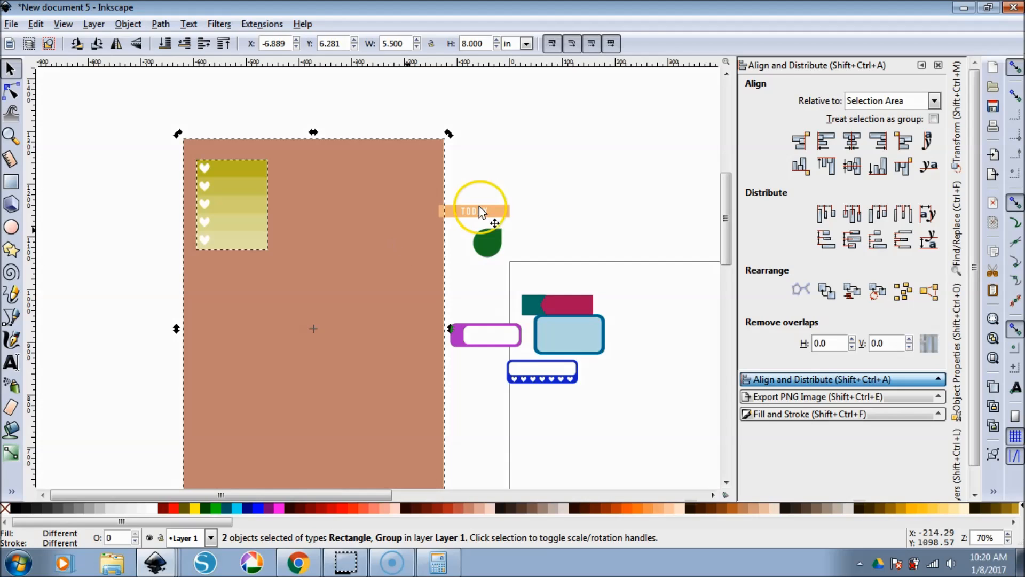
pyautogui.click(827, 142)
pyautogui.click(826, 165)
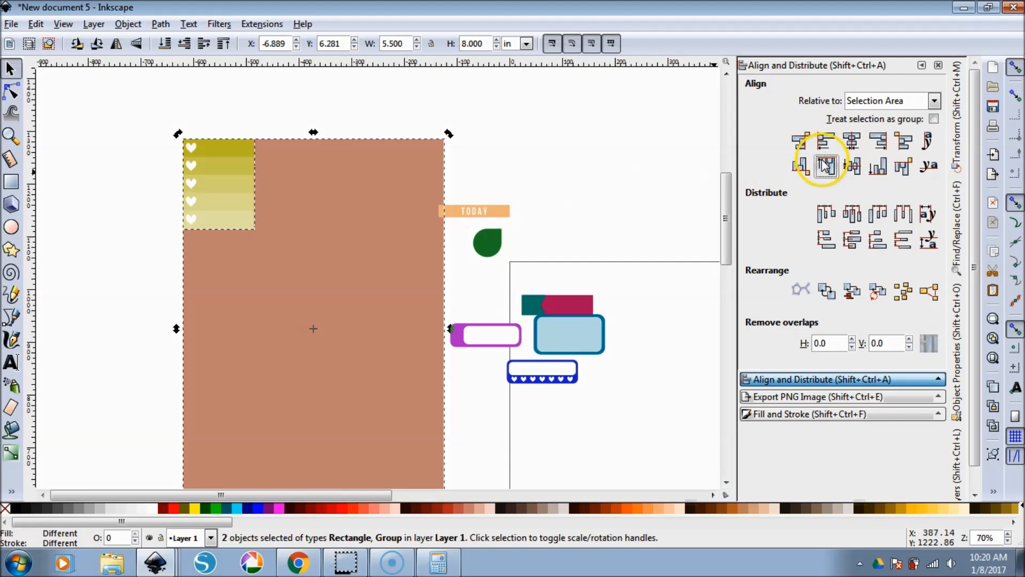
pyautogui.click(392, 106)
# - Duplicate the heart checklist twice and align one copy with the rectangle's right edge
pyautogui.click(207, 201)
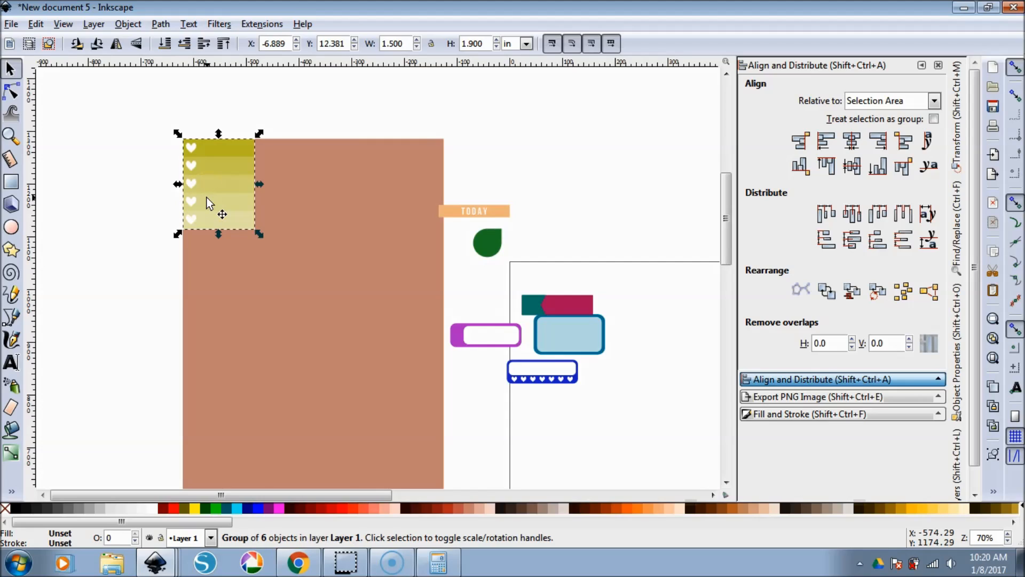
pyautogui.keyDown('shift'); pyautogui.click(326, 216); pyautogui.keyUp('shift')
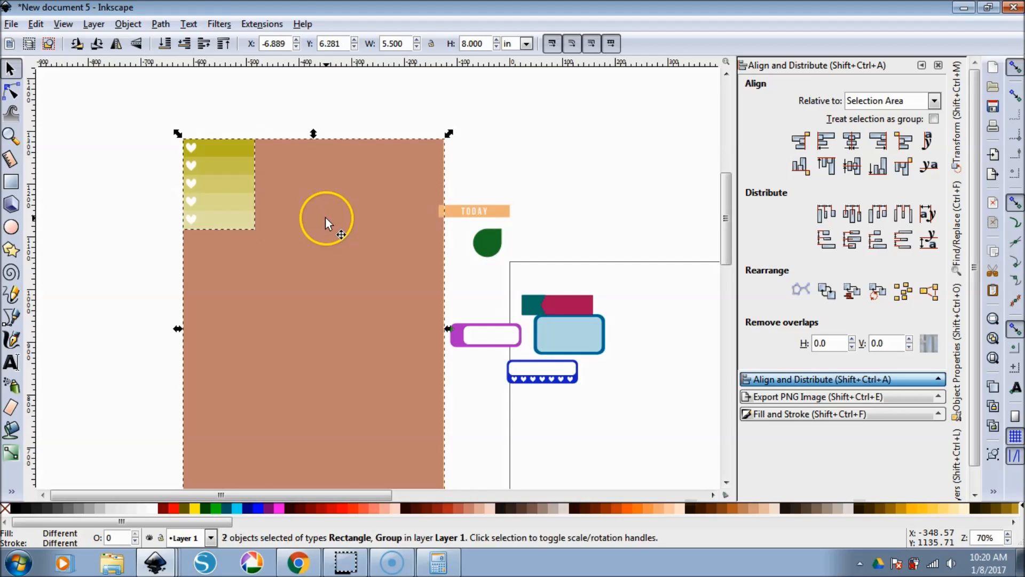
pyautogui.click(878, 140)
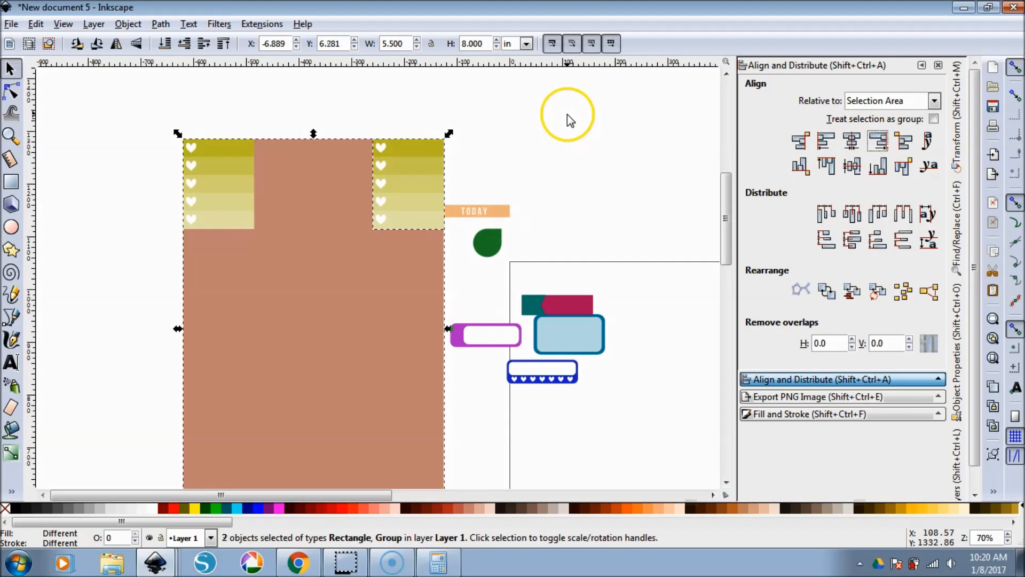
pyautogui.click(572, 130)
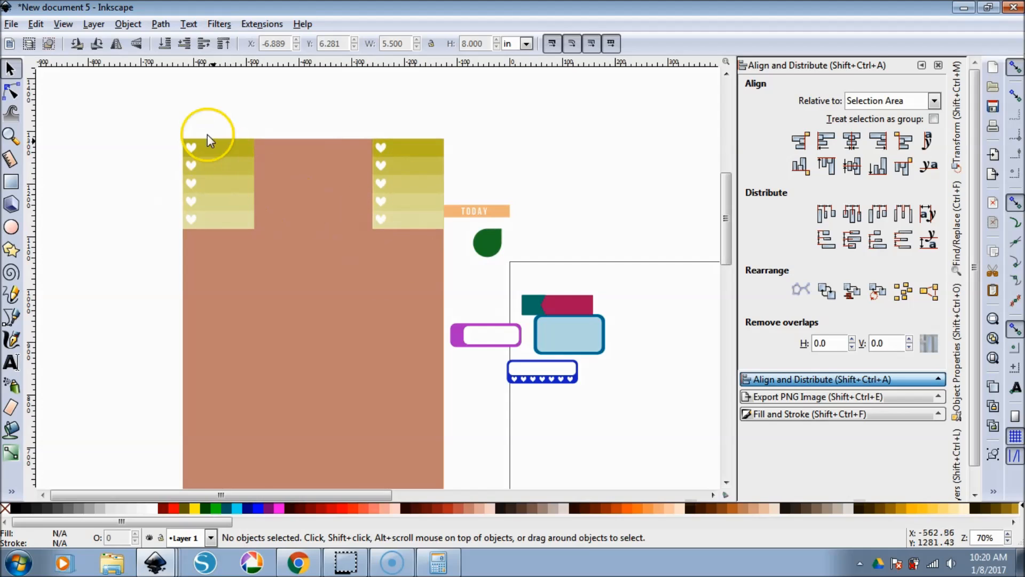
# - Distribute the three heart checklists across the rectangle with equal horizontal gaps
pyautogui.moveTo(153, 93); pyautogui.dragTo(486, 265)
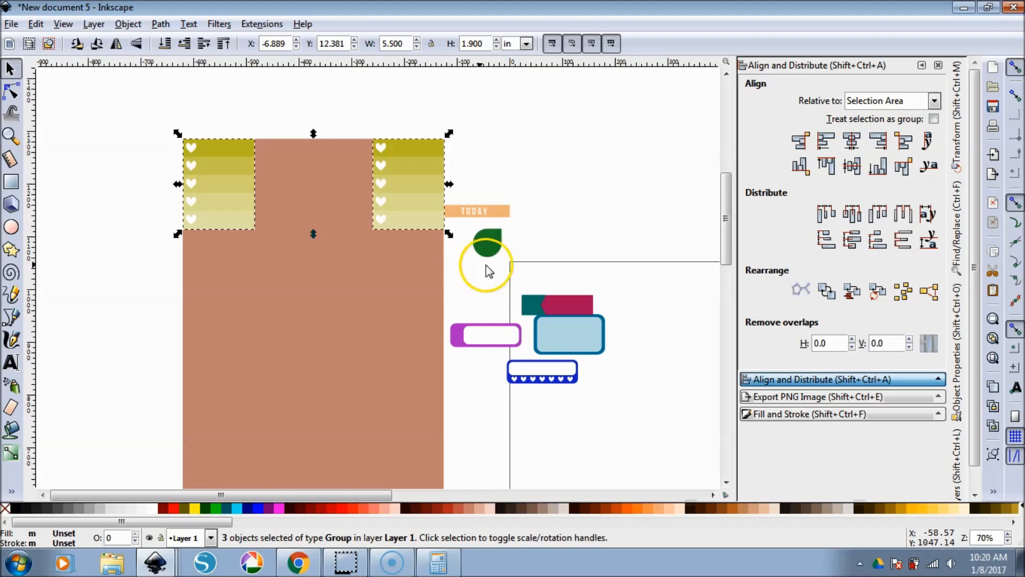
pyautogui.click(903, 213)
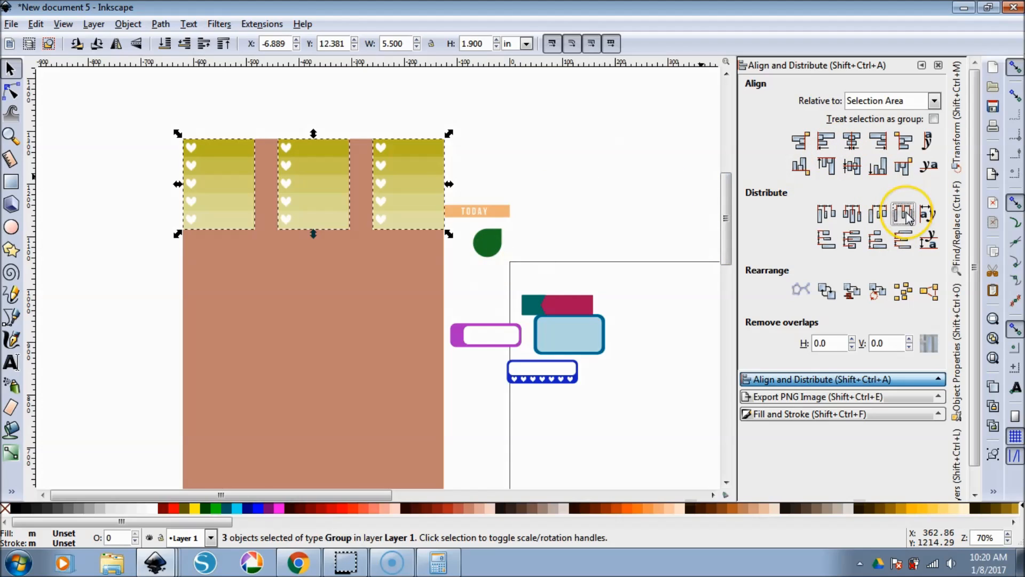
pyautogui.click(618, 162)
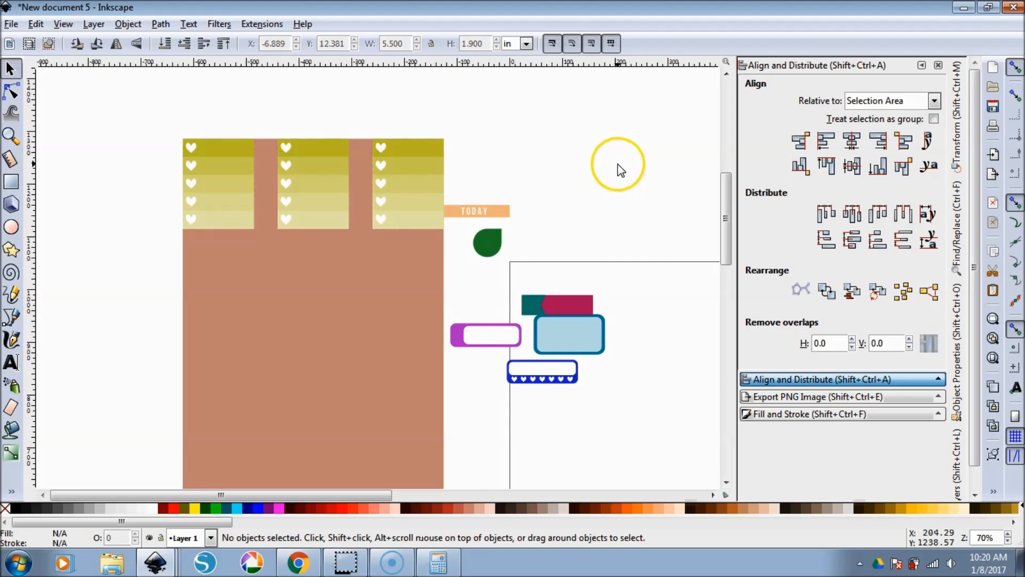
pyautogui.scroll(-3, 440, 236)
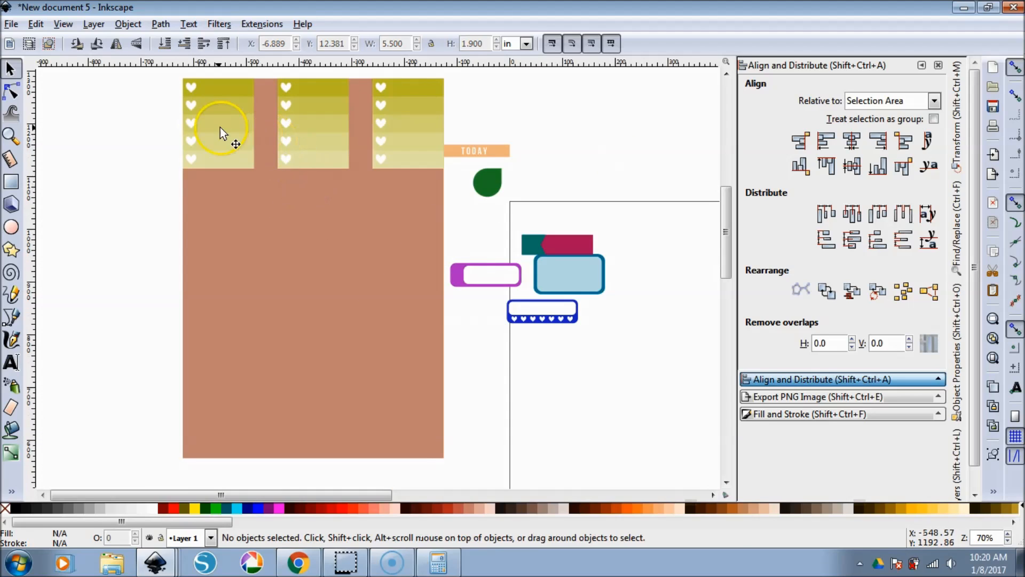
# - Duplicate the middle and right checklists and move the copies about 2.09 in straight down to form a second row
pyautogui.scroll(3, 203, 154)
pyautogui.click(311, 188)
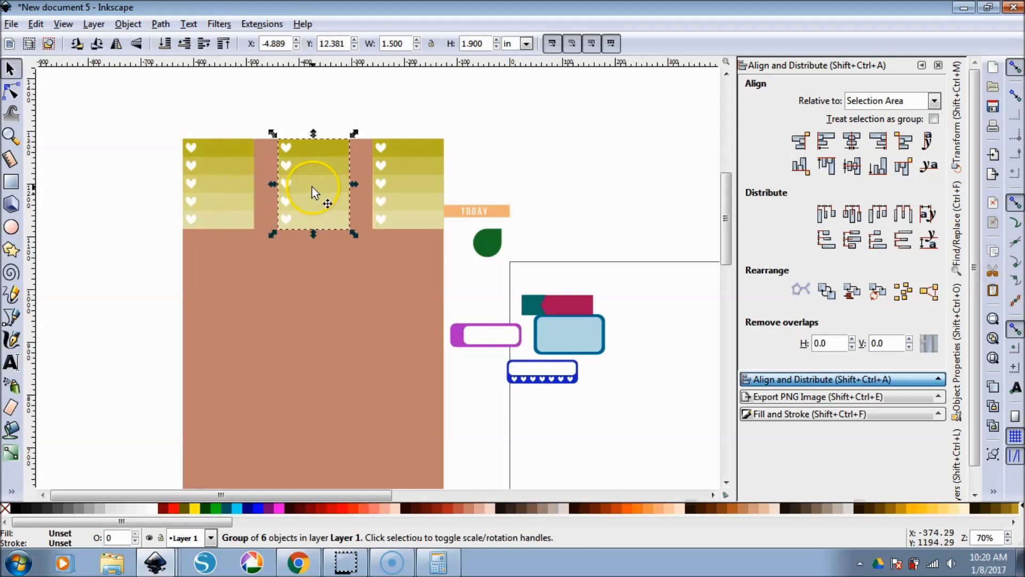
pyautogui.keyDown('shift'); pyautogui.click(389, 205); pyautogui.keyUp('shift')
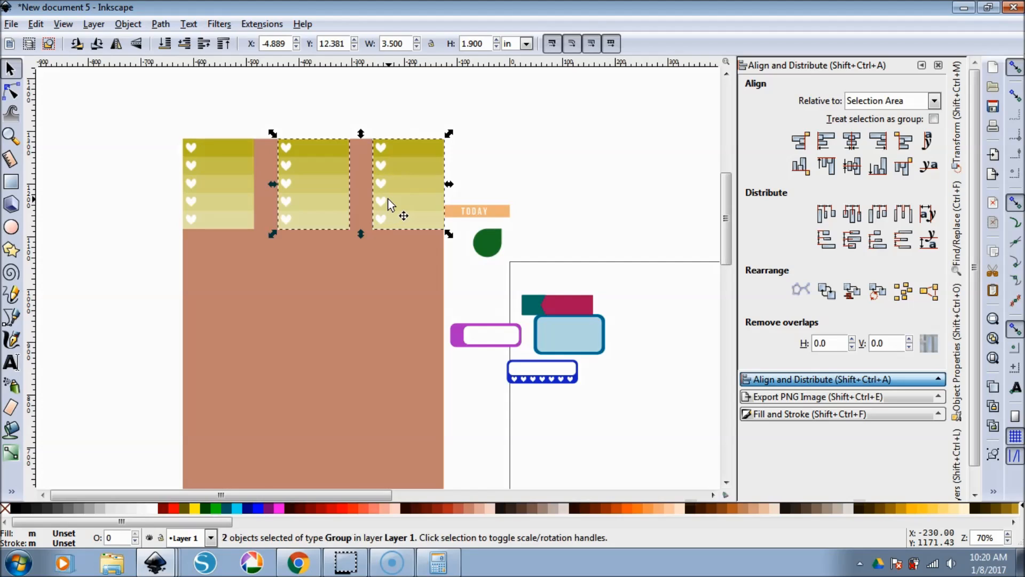
pyautogui.press('Down')
pyautogui.press('Down')
pyautogui.press('Down')
pyautogui.press('Down')
pyautogui.press('Down')
pyautogui.press('Down')
pyautogui.press('Down')
pyautogui.press('Down')
pyautogui.press('Down')
pyautogui.press('Down')
pyautogui.press('Down')
pyautogui.press('Down')
pyautogui.press('Down')
pyautogui.press('Down')
pyautogui.press('Down')
pyautogui.press('Down')
pyautogui.press('Down')
pyautogui.press('Down')
pyautogui.press('Down')
pyautogui.press('Down')
pyautogui.press('Down')
pyautogui.press('Down')
pyautogui.press('Down')
pyautogui.press('Down')
pyautogui.press('Down')
pyautogui.press('Down')
pyautogui.press('Down')
pyautogui.press('Down')
pyautogui.press('Down')
pyautogui.press('Down')
pyautogui.press('Down')
pyautogui.press('Down')
pyautogui.press('Down')
pyautogui.press('Down')
pyautogui.press('Down')
pyautogui.press('Down')
pyautogui.press('Down')
pyautogui.press('Down')
pyautogui.press('Down')
pyautogui.press('Down')
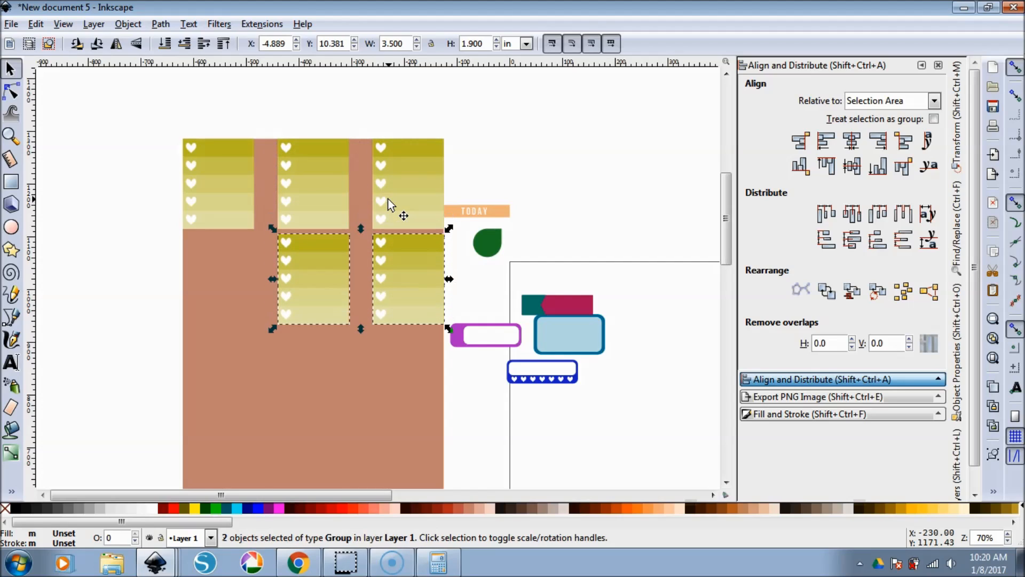
pyautogui.press('Down')
pyautogui.press('Down')
pyautogui.press('Down')
pyautogui.press('Down')
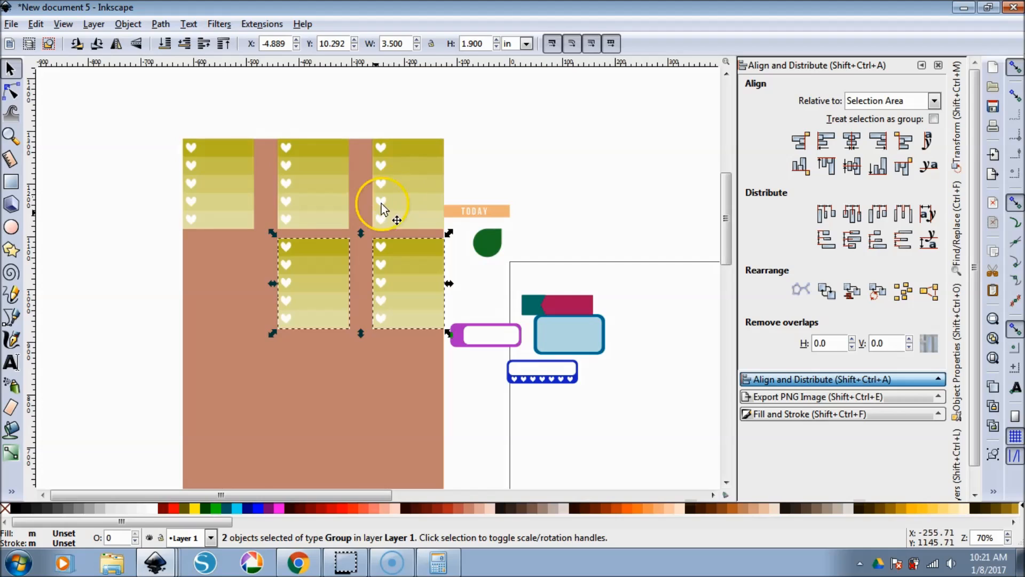
# - Move the orange TODAY label below the left checklist and align it with the rectangle's left edge
pyautogui.click(537, 178)
pyautogui.moveTo(494, 213); pyautogui.dragTo(235, 248)
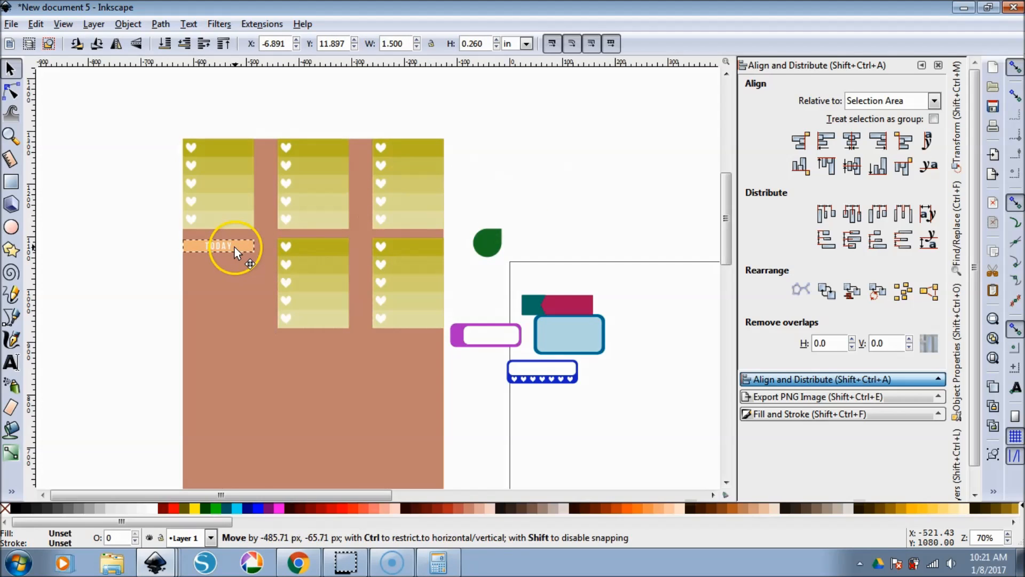
pyautogui.click(96, 270)
pyautogui.scroll(2, 194, 271)
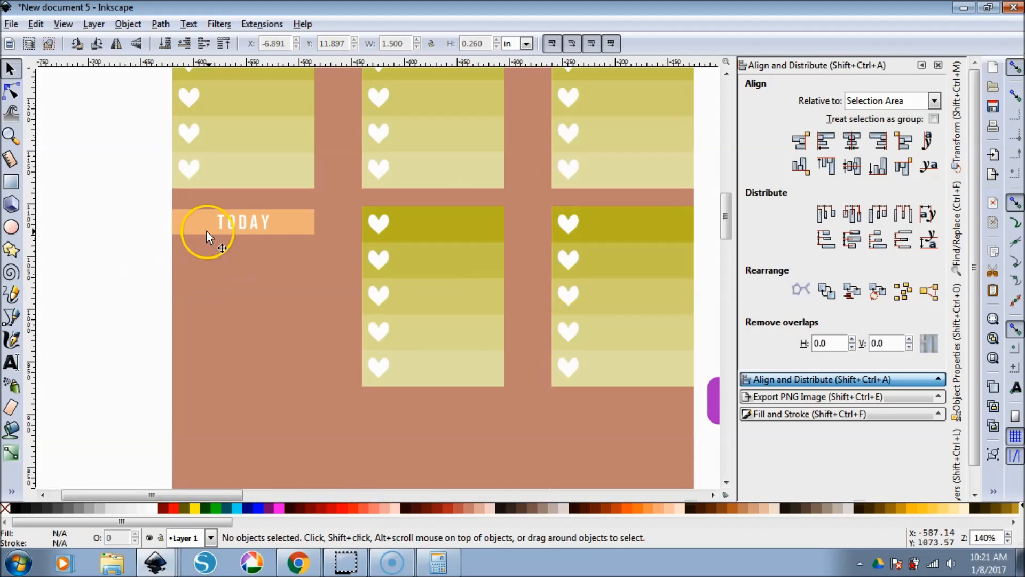
pyautogui.click(207, 235)
pyautogui.moveTo(247, 223); pyautogui.dragTo(271, 228)
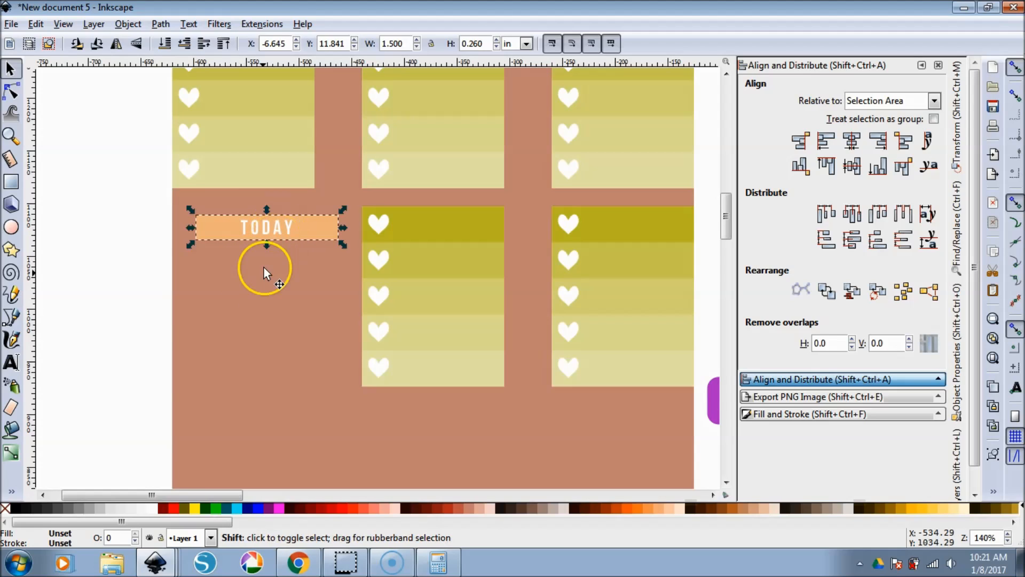
pyautogui.keyDown('shift'); pyautogui.click(260, 280); pyautogui.keyUp('shift')
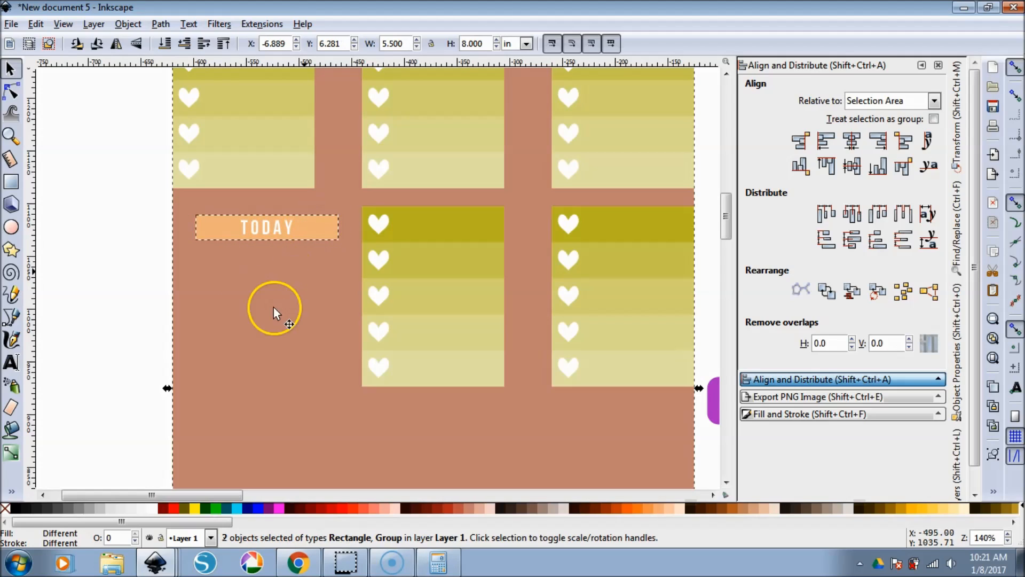
pyautogui.click(826, 140)
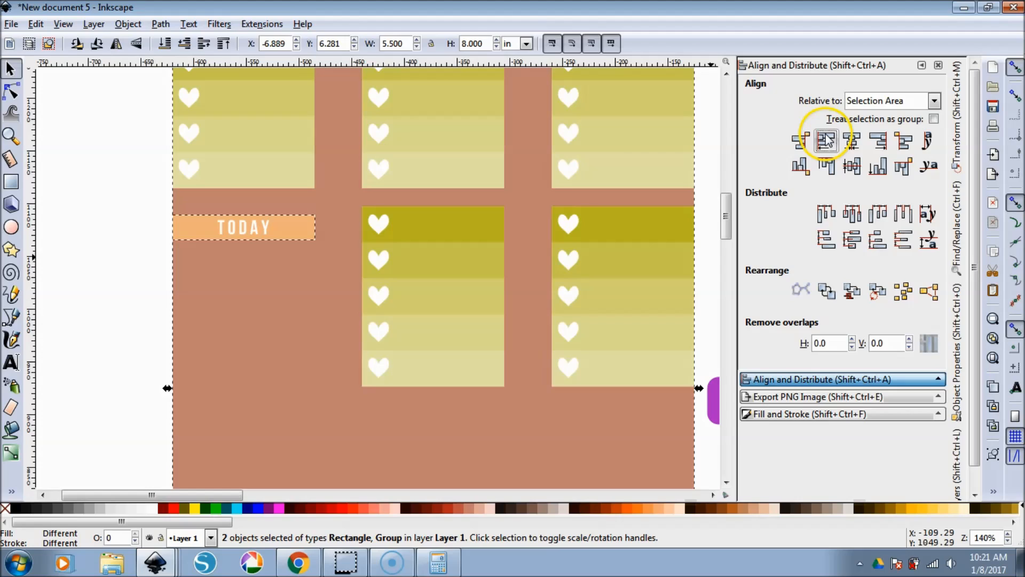
pyautogui.click(121, 308)
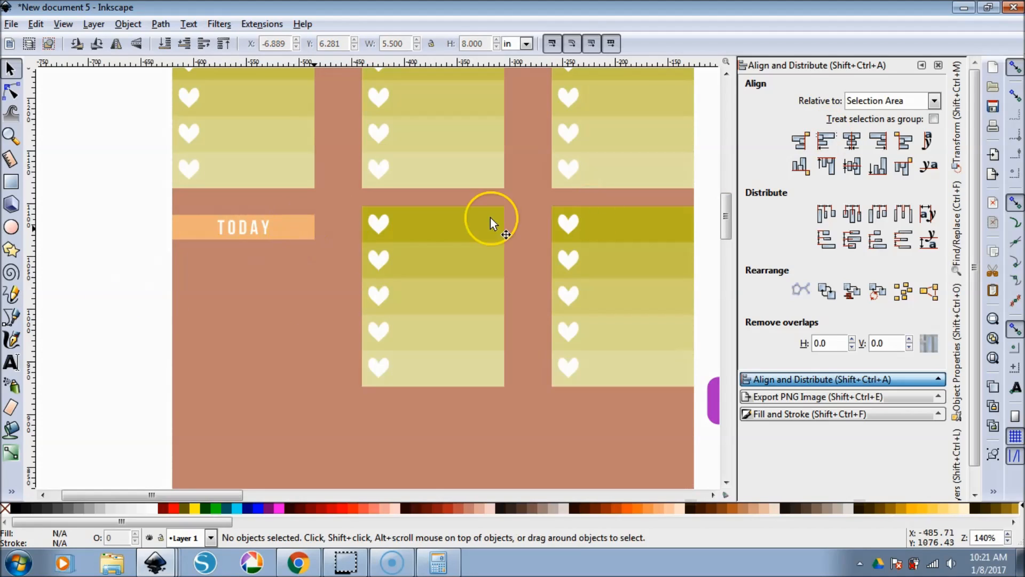
# - Align the TODAY label's top edge with the top of the second-row middle checklist
pyautogui.click(277, 227)
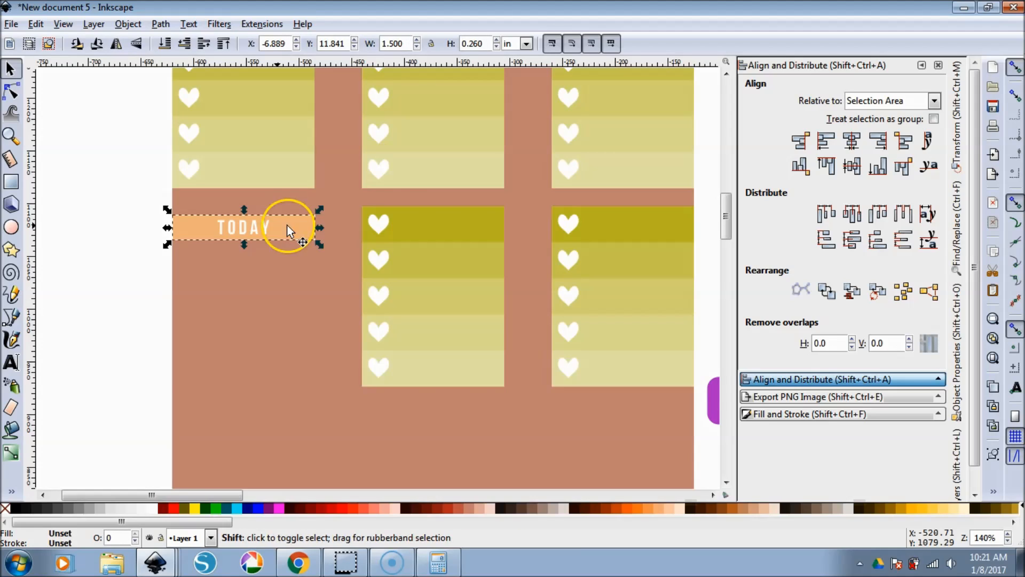
pyautogui.keyDown('shift'); pyautogui.click(398, 219); pyautogui.keyUp('shift')
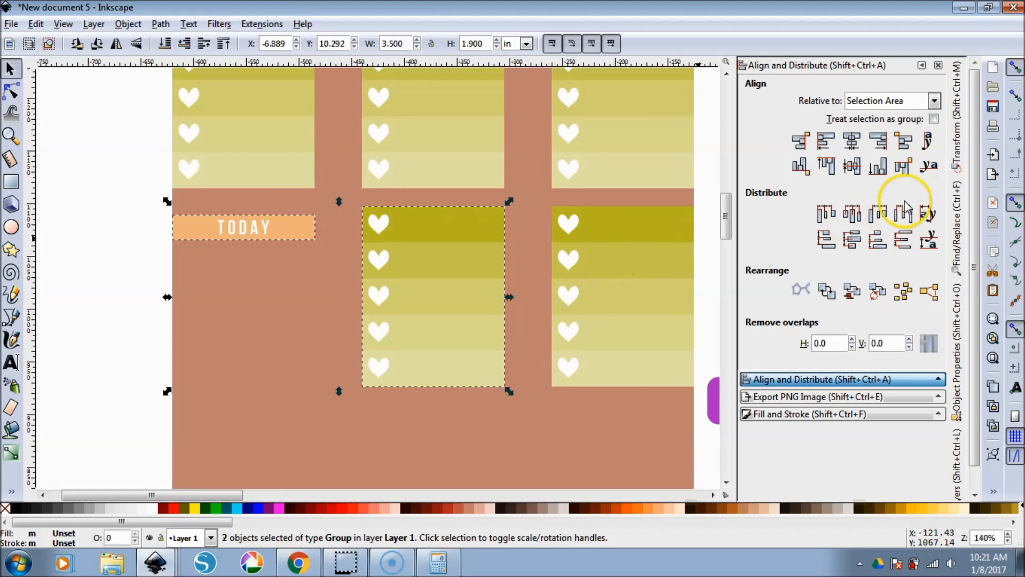
pyautogui.click(827, 166)
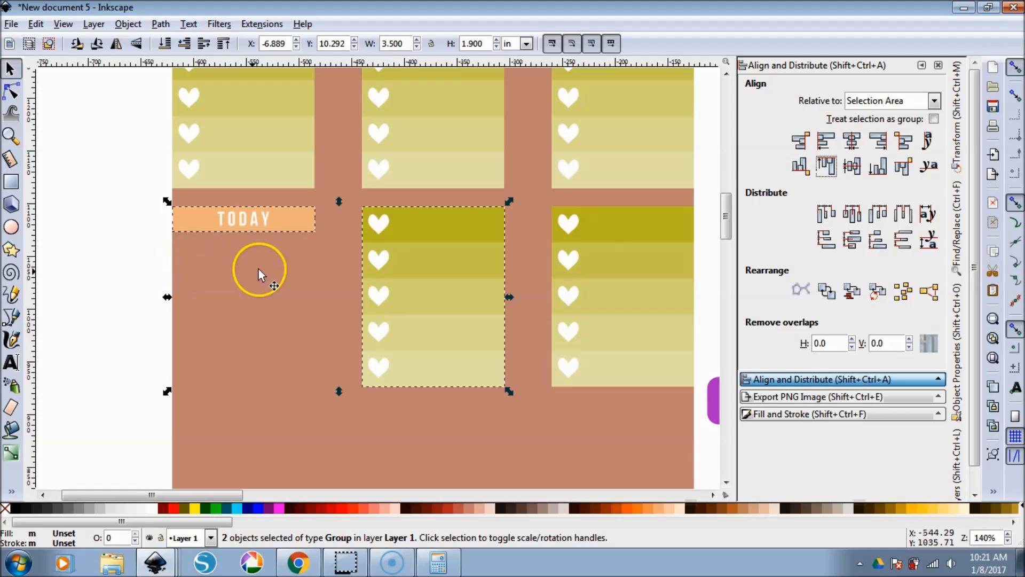
pyautogui.click(143, 246)
# - Make seven duplicates of the TODAY label and move one copy 2 in straight down
pyautogui.scroll(-2, 244, 219)
pyautogui.click(244, 215)
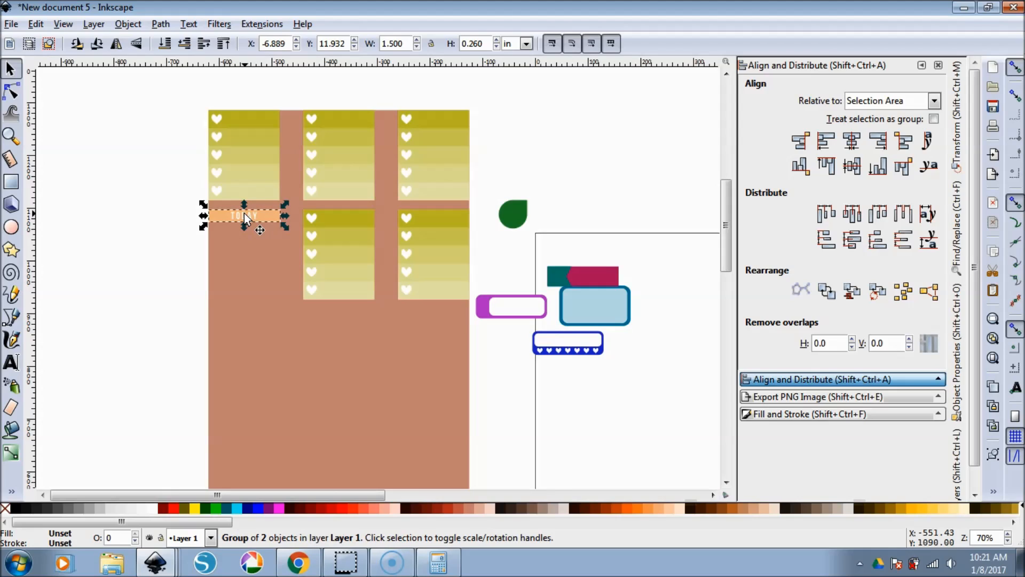
pyautogui.hotkey('ctrl', 'd')
pyautogui.press('Down')
pyautogui.press('Down')
pyautogui.press('Down')
pyautogui.press('Down')
pyautogui.press('Down')
pyautogui.press('Down')
pyautogui.press('Down')
pyautogui.press('Down')
pyautogui.press('Down')
pyautogui.press('Down')
pyautogui.press('Up')
pyautogui.press('Down')
pyautogui.click(169, 190)
# - Distribute the eight TODAY labels with equal vertical gaps
pyautogui.scroll(1, 213, 246)
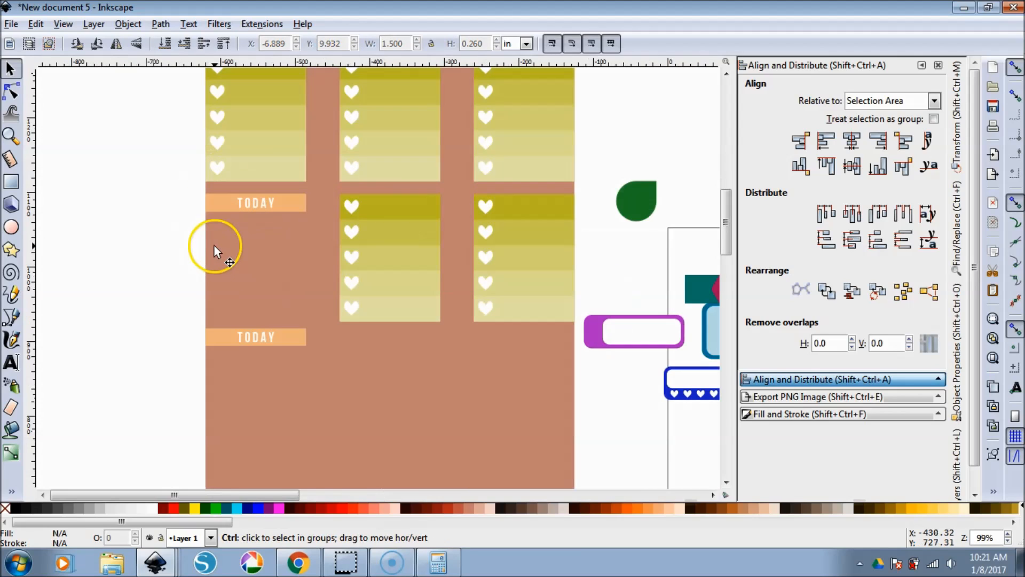
pyautogui.moveTo(171, 173); pyautogui.dragTo(327, 397)
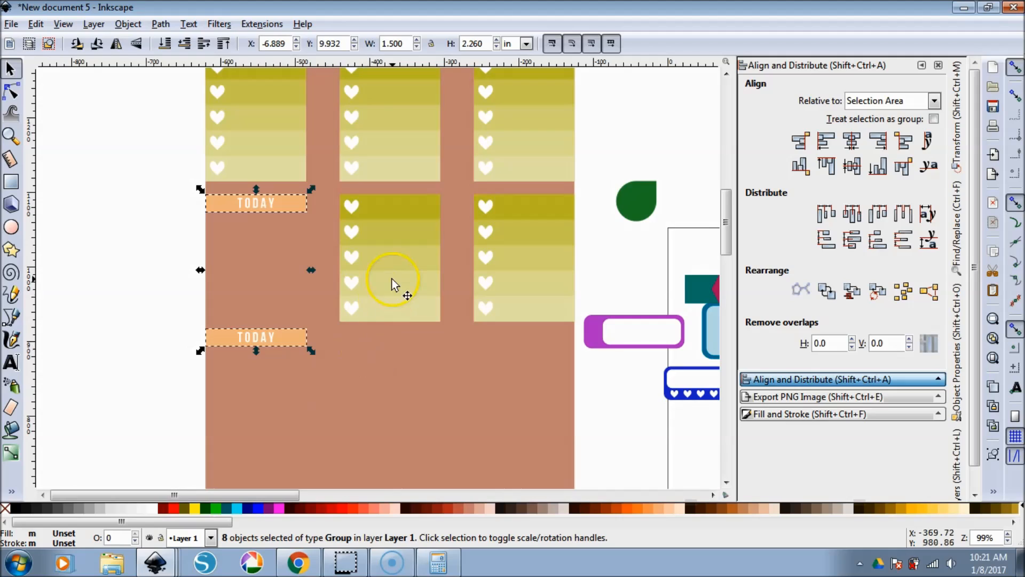
pyautogui.click(903, 243)
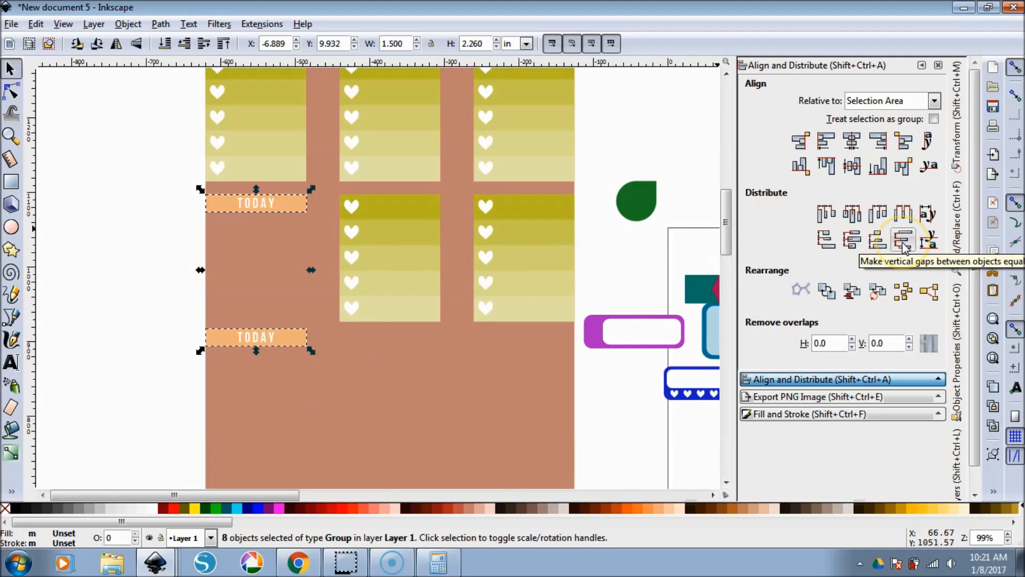
pyautogui.click(903, 244)
pyautogui.moveTo(103, 241); pyautogui.dragTo(173, 325)
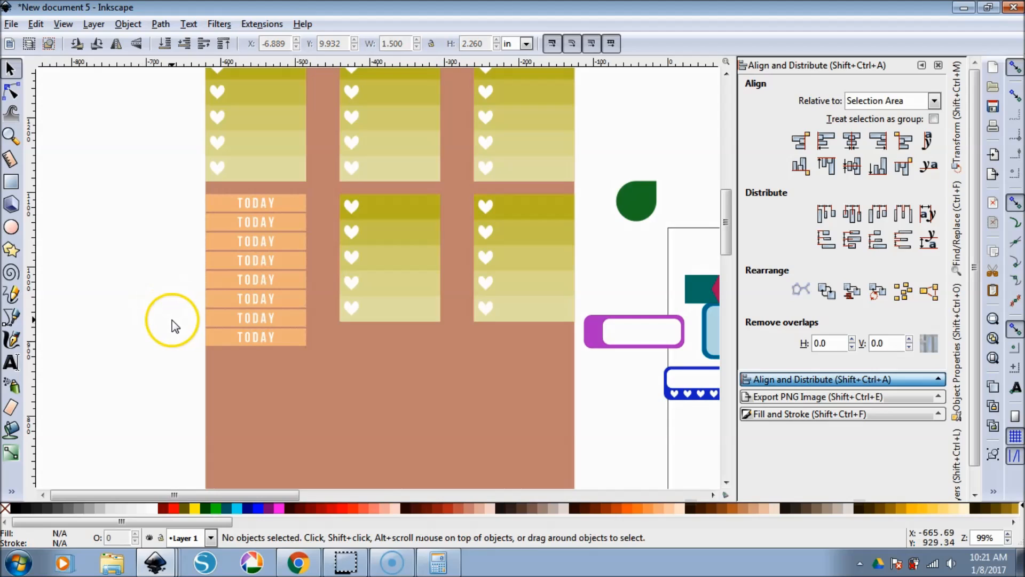
# - Move the bottom TODAY label about 0.22 in lower and equalize the vertical gaps between all eight labels again
pyautogui.click(286, 331)
pyautogui.hotkey('shift', 'Down')
pyautogui.moveTo(180, 164); pyautogui.dragTo(355, 389)
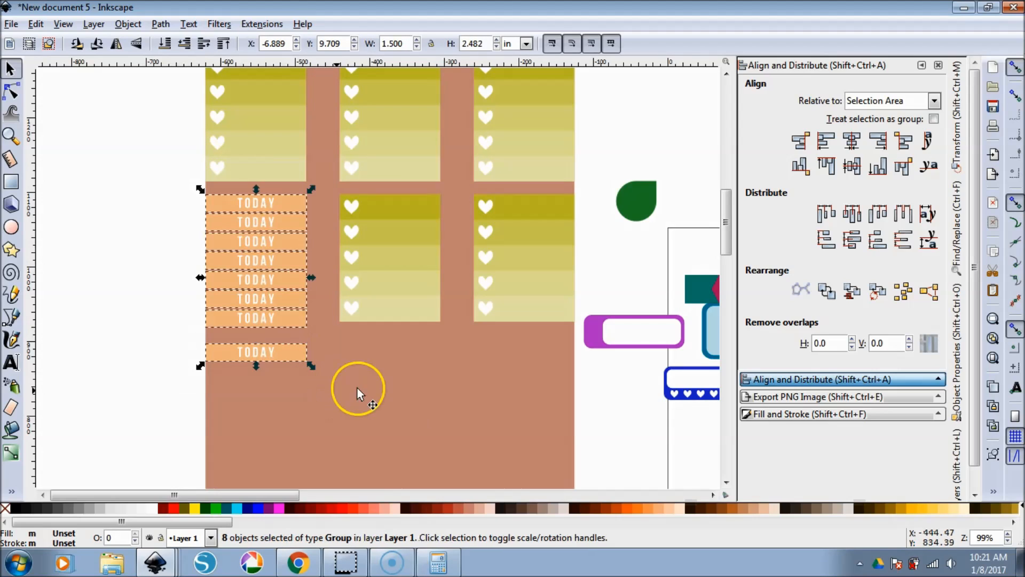
pyautogui.click(904, 243)
pyautogui.click(105, 341)
# - Place the purple label below the second-row middle checklist and align its bottom edge with the lowest TODAY label
pyautogui.click(611, 338)
pyautogui.moveTo(611, 338); pyautogui.dragTo(363, 345)
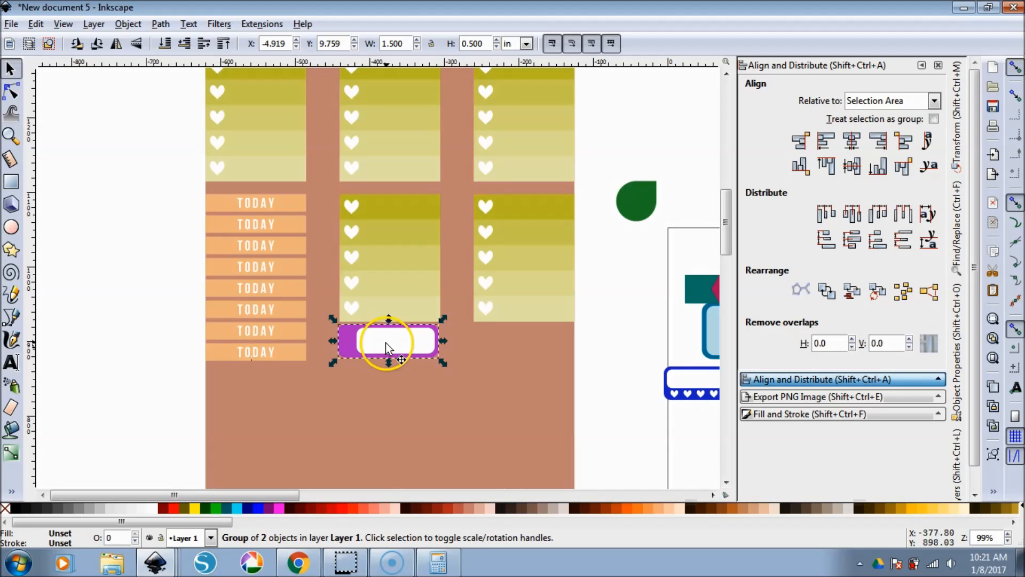
pyautogui.keyDown('shift'); pyautogui.click(282, 356); pyautogui.keyUp('shift')
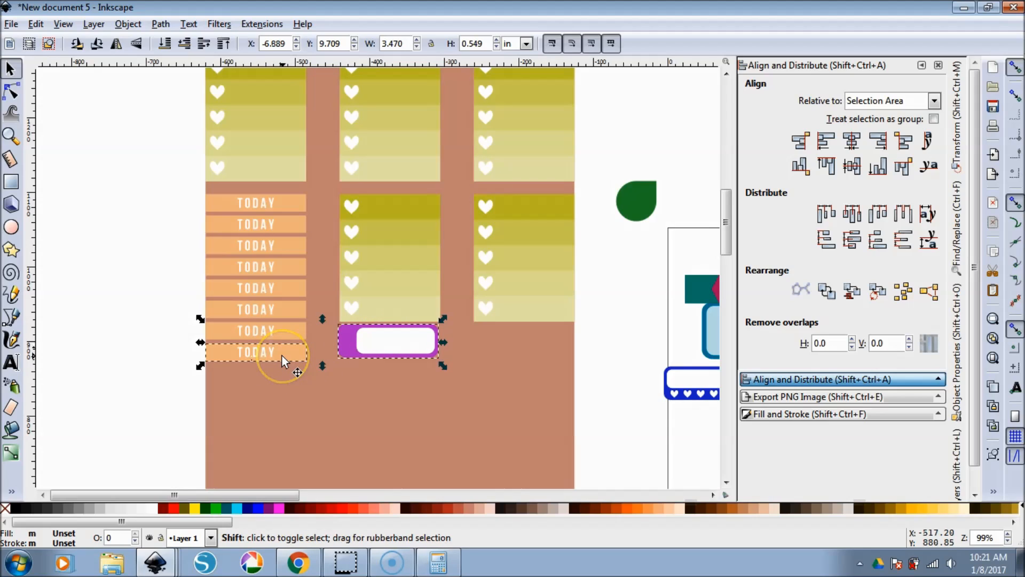
pyautogui.click(878, 166)
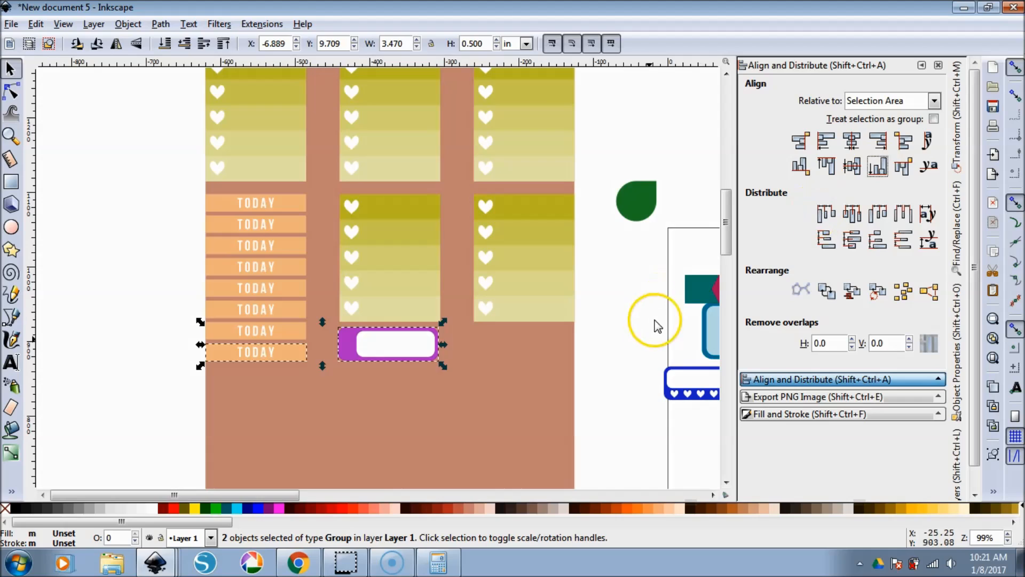
# - Center the purple label and the two middle-column checklists on a common vertical axis
pyautogui.click(638, 347)
pyautogui.click(376, 342)
pyautogui.keyDown('shift'); pyautogui.click(376, 251); pyautogui.keyUp('shift')
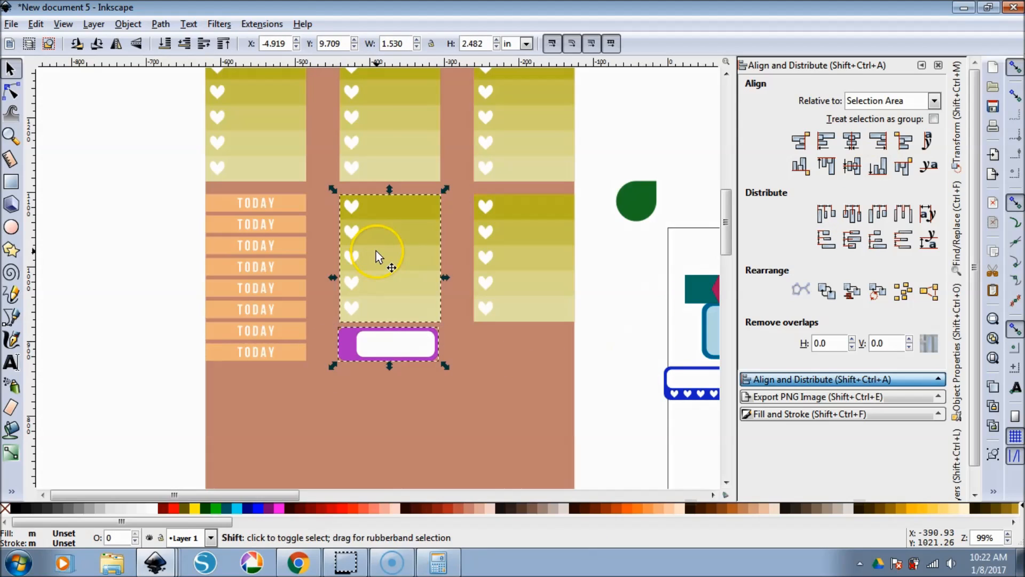
pyautogui.keyDown('shift'); pyautogui.click(355, 91); pyautogui.keyUp('shift')
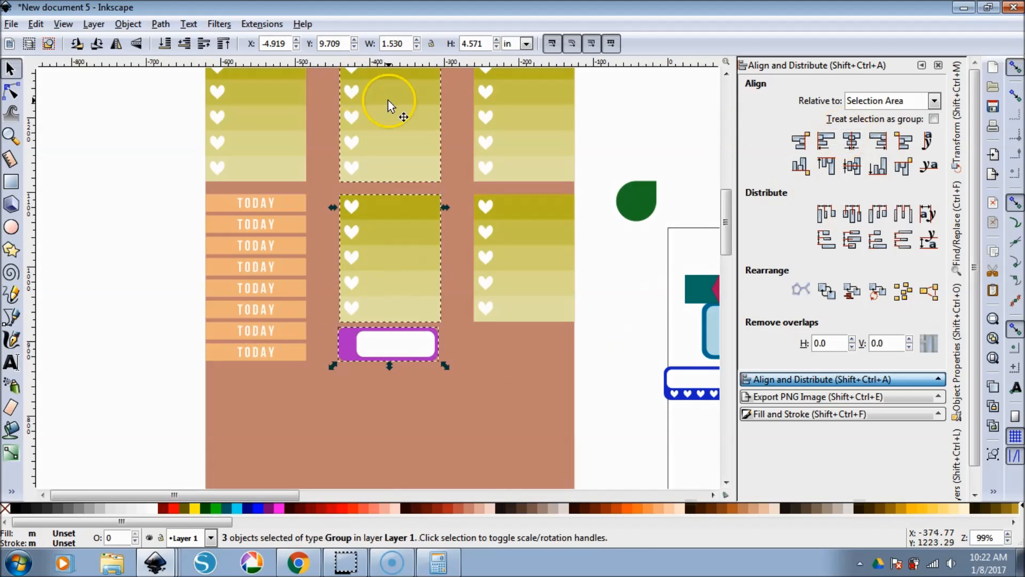
pyautogui.click(852, 142)
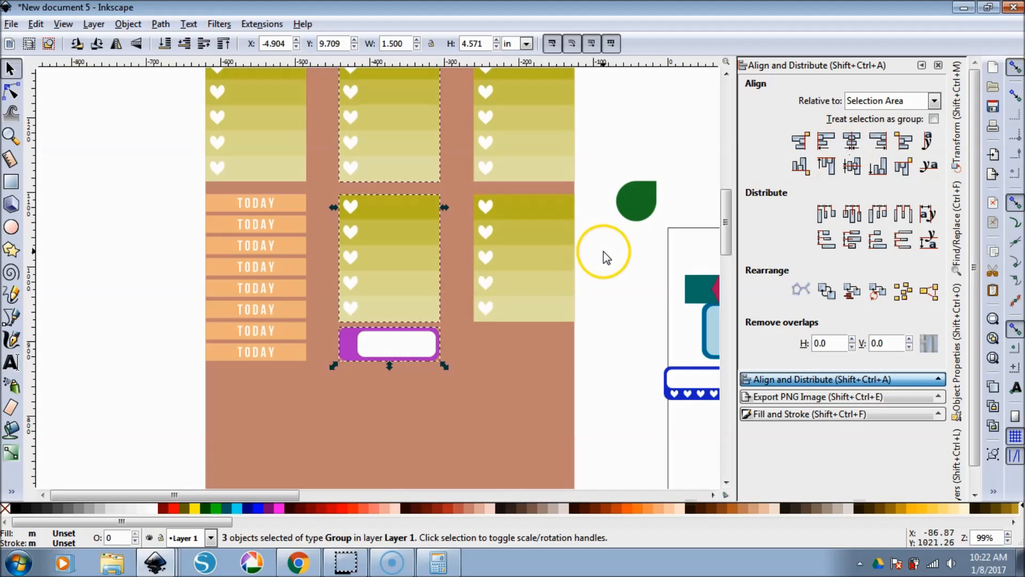
pyautogui.click(602, 286)
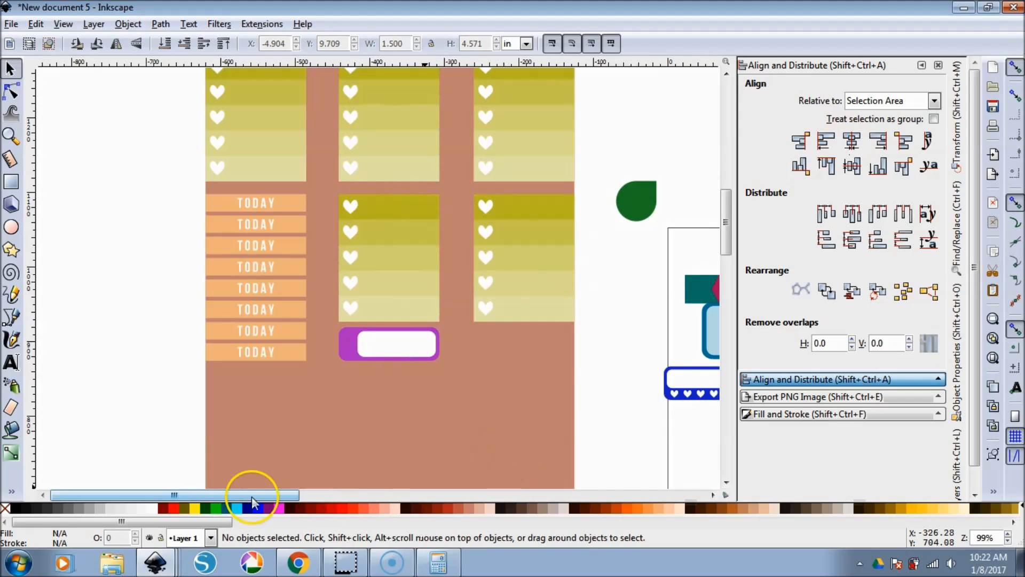
# - Duplicate the purple label and align the copy's right edge with the rectangle's right edge
pyautogui.moveTo(236, 494); pyautogui.dragTo(254, 504)
pyautogui.click(325, 337)
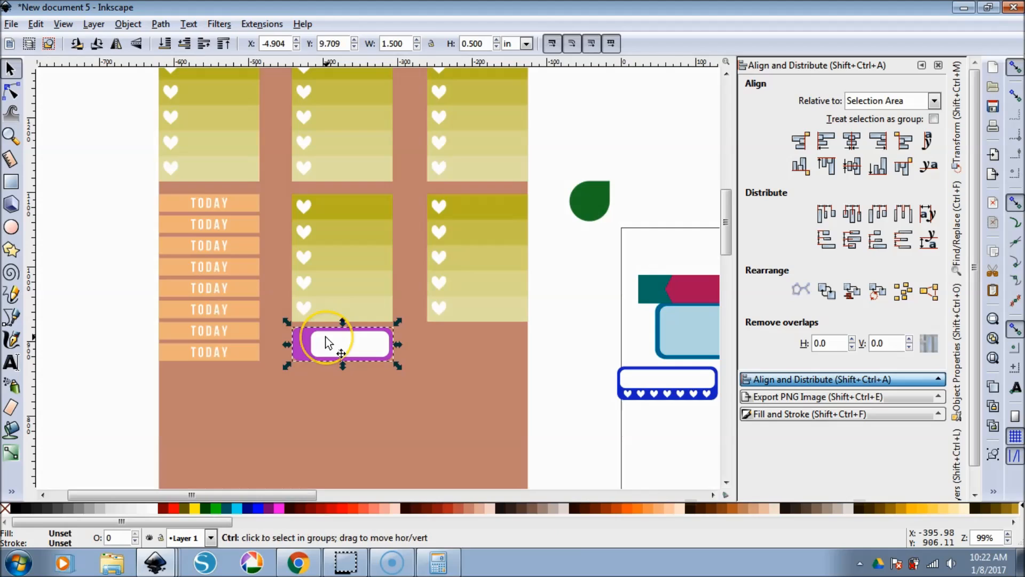
pyautogui.keyDown('shift'); pyautogui.click(433, 354); pyautogui.keyUp('shift')
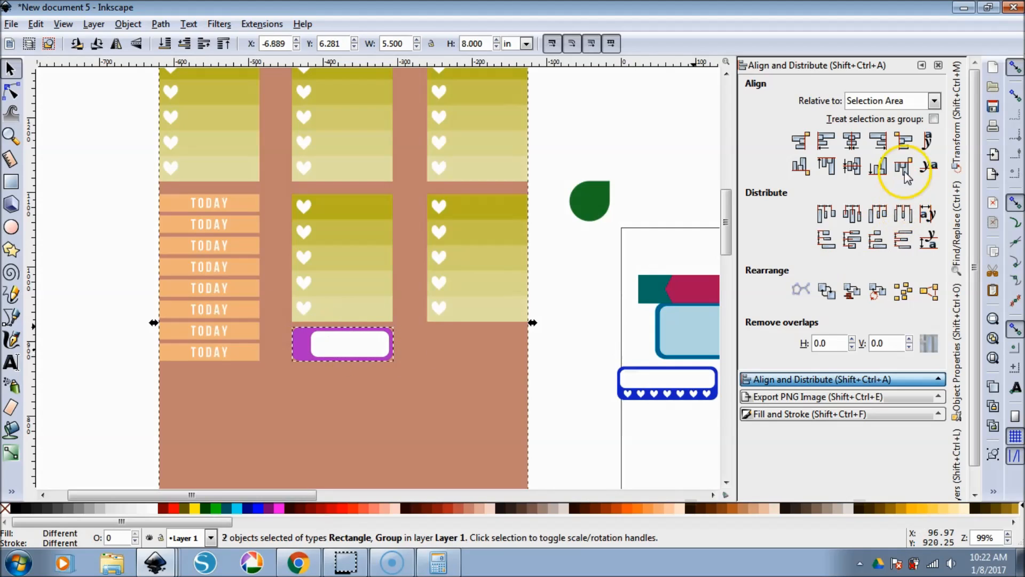
pyautogui.click(887, 143)
pyautogui.click(572, 251)
pyautogui.keyDown('ctrl'); pyautogui.scroll(-2, 574, 256); pyautogui.keyUp('ctrl')
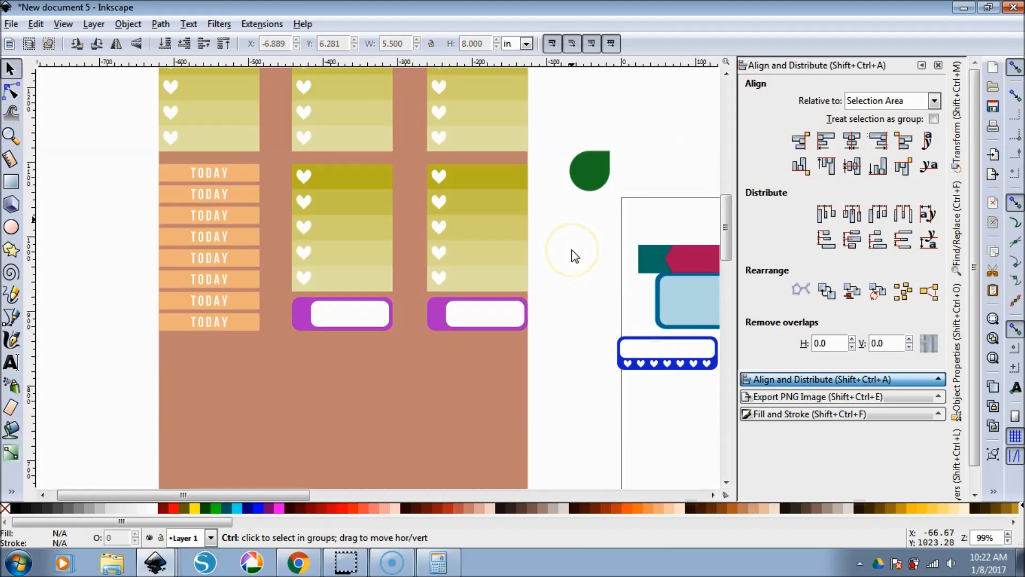
# - Place the blue heart label below the TODAY stack and align its left edge with the rectangle
pyautogui.keyDown('ctrl'); pyautogui.scroll(1, 574, 256); pyautogui.keyUp('ctrl')
pyautogui.moveTo(628, 326); pyautogui.dragTo(355, 321)
pyautogui.keyDown('ctrl'); pyautogui.scroll(2, 313, 350); pyautogui.keyUp('ctrl')
pyautogui.keyDown('shift'); pyautogui.click(358, 361); pyautogui.keyUp('shift')
pyautogui.click(826, 141)
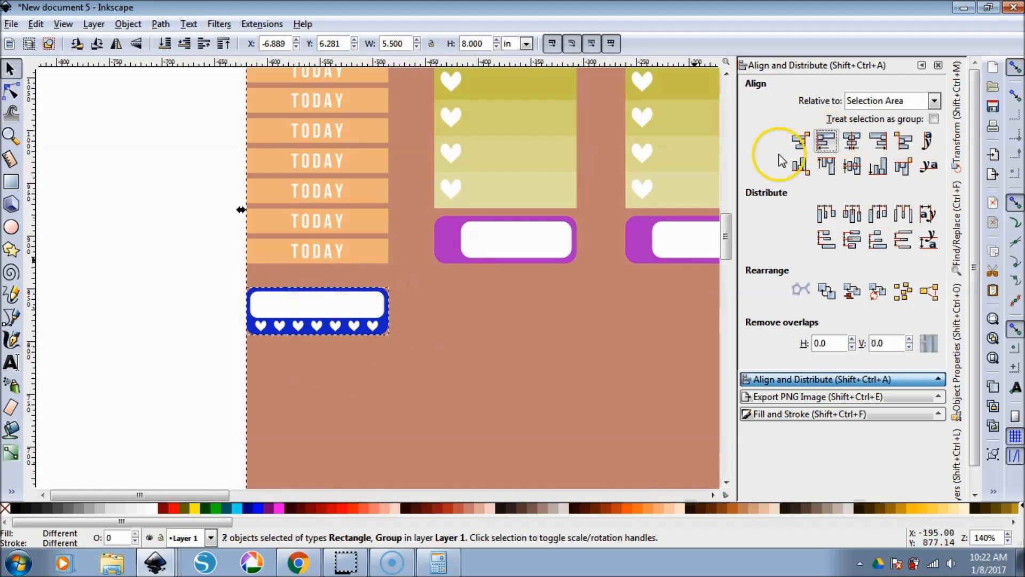
# - Nudge the blue heart label up to Y 9.092 in, just below the lowest TODAY label
pyautogui.click(185, 268)
pyautogui.click(264, 303)
pyautogui.press('Up')
pyautogui.press('Up')
pyautogui.press('Up')
pyautogui.press('Up')
pyautogui.press('Up')
pyautogui.press('Up')
pyautogui.press('Up')
pyautogui.press('Up')
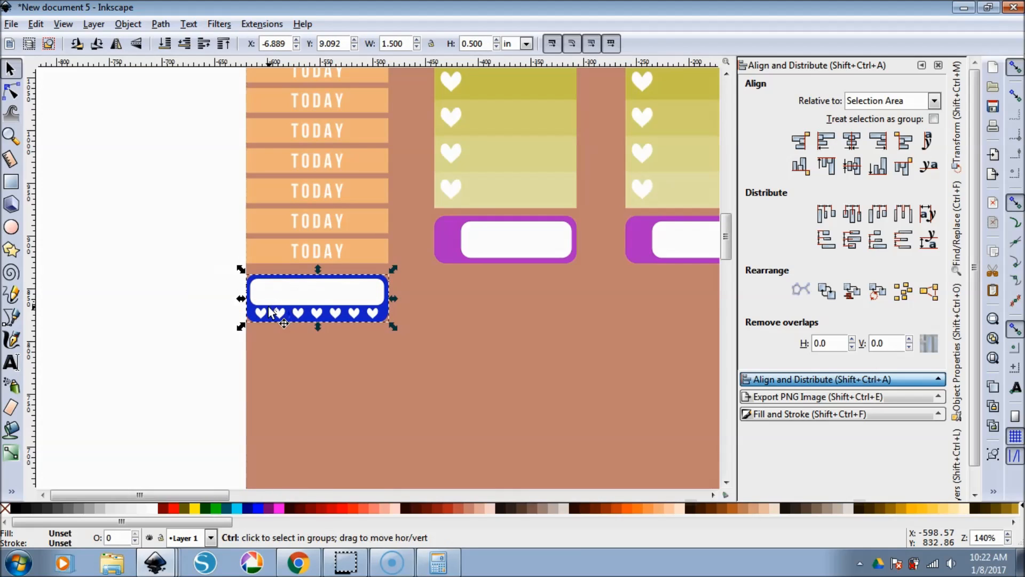
pyautogui.keyDown('ctrl'); pyautogui.scroll(-3, 270, 309); pyautogui.keyUp('ctrl')
pyautogui.click(565, 303)
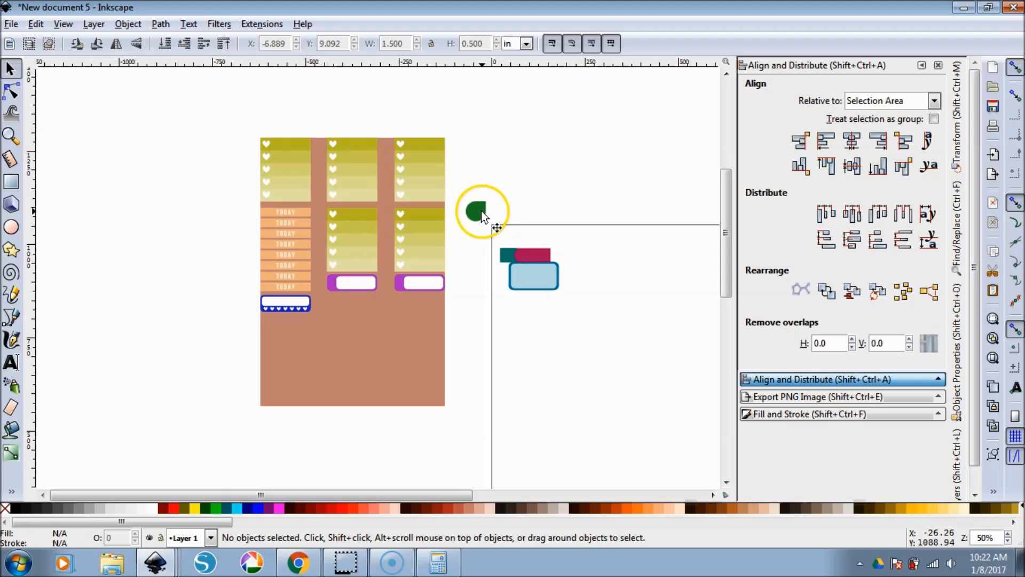
# - Place the green drop directly below the blue heart label and align its left edge with the rectangle
pyautogui.moveTo(472, 236); pyautogui.dragTo(307, 327)
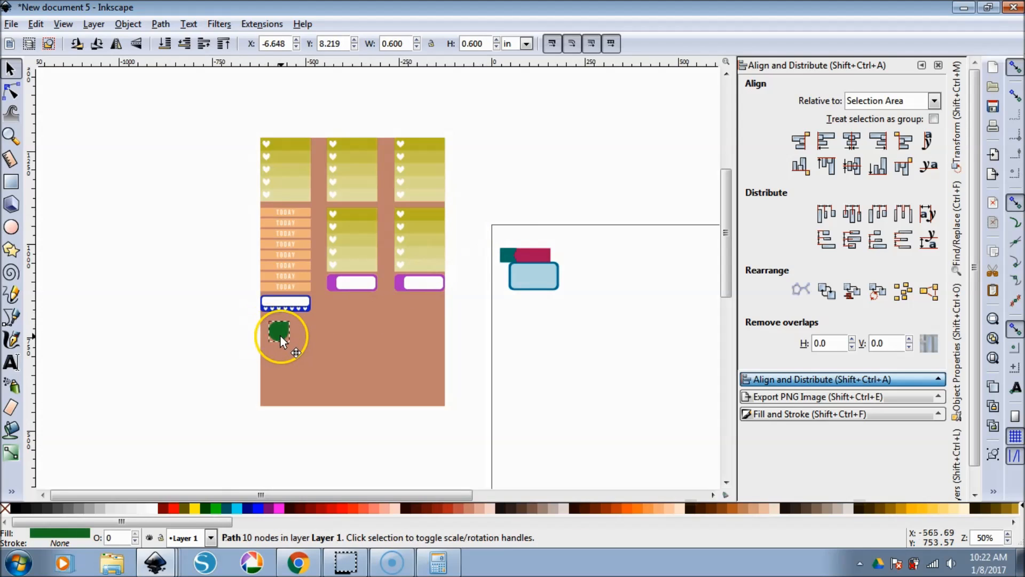
pyautogui.keyDown('ctrl'); pyautogui.scroll(3, 279, 335); pyautogui.keyUp('ctrl')
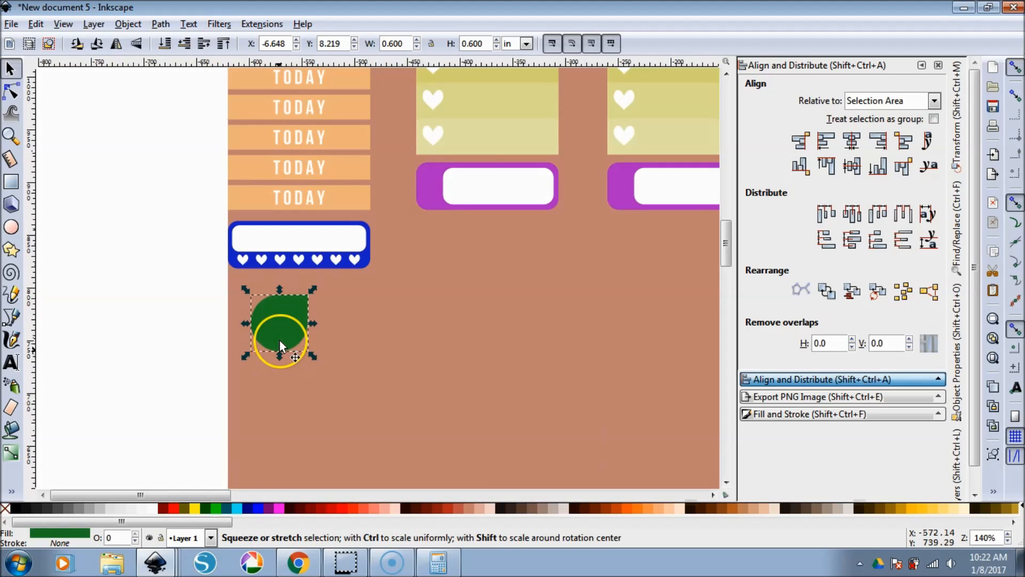
pyautogui.moveTo(280, 341); pyautogui.dragTo(262, 315)
pyautogui.keyDown('shift'); pyautogui.click(300, 348); pyautogui.keyUp('shift')
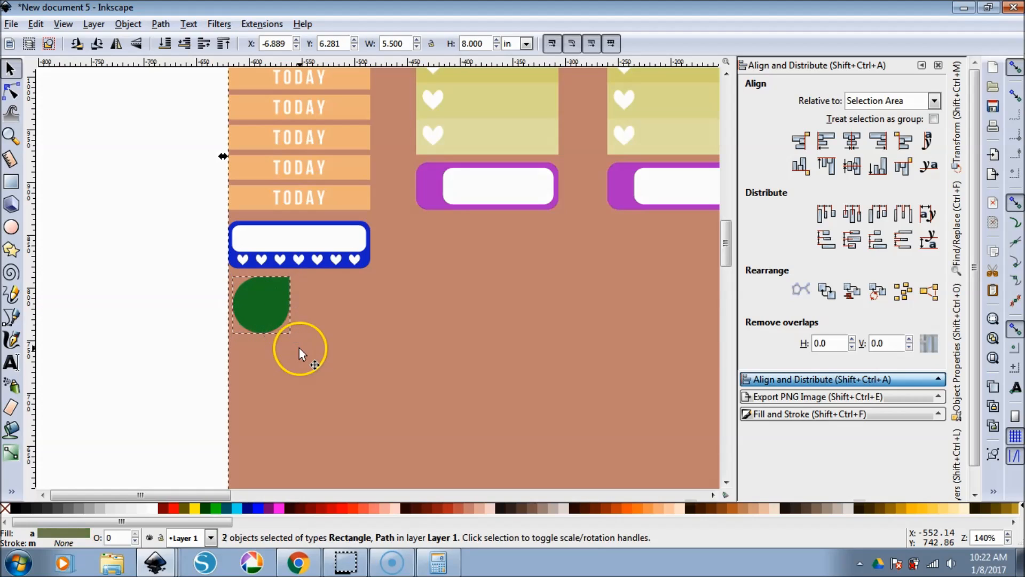
pyautogui.click(827, 142)
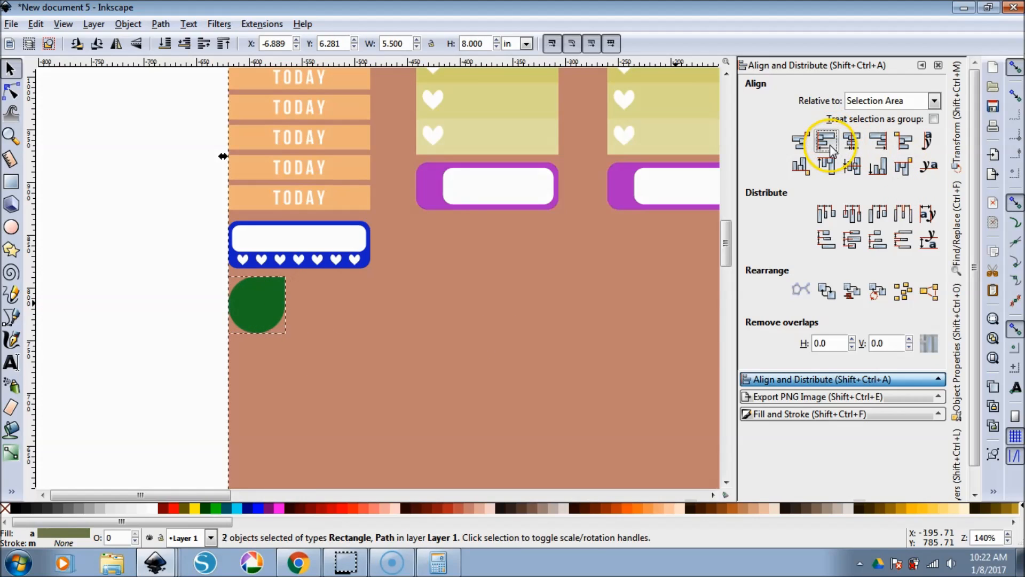
pyautogui.click(150, 328)
# - Duplicate the green drop and align the copy's right edge with the blue heart label's right edge
pyautogui.click(264, 306)
pyautogui.keyDown('shift'); pyautogui.click(336, 250); pyautogui.keyUp('shift')
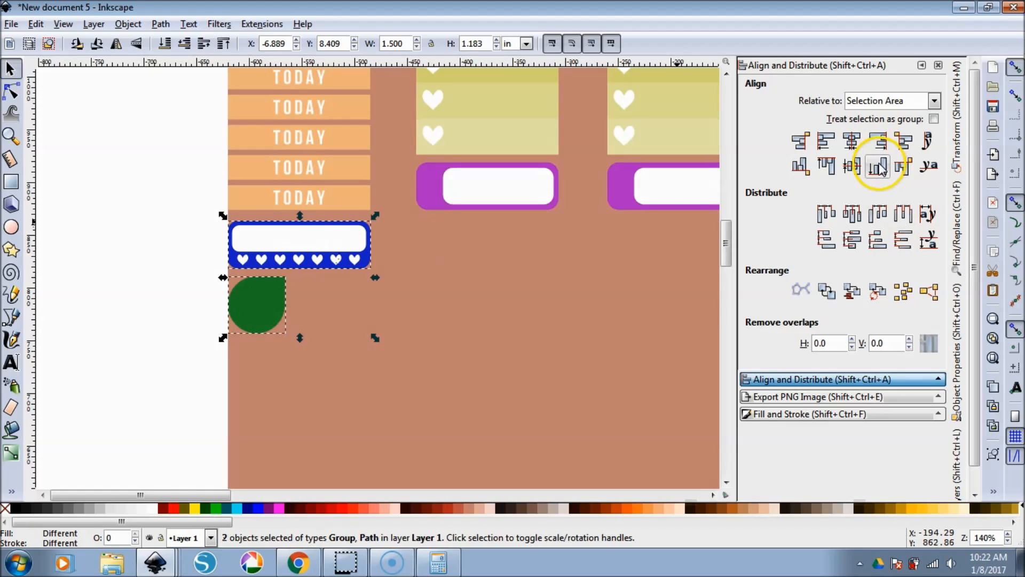
pyautogui.click(877, 141)
pyautogui.click(107, 293)
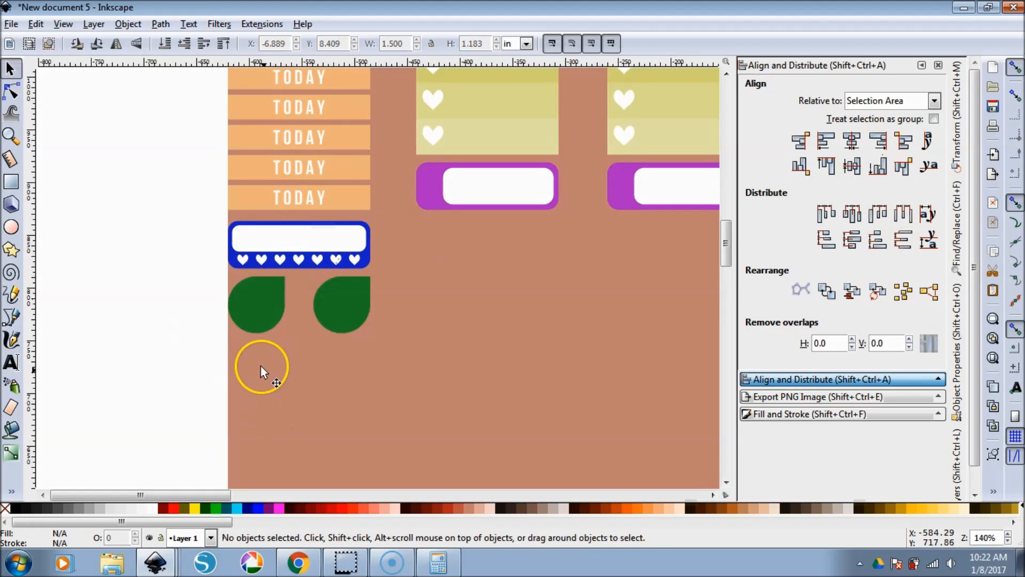
# - Duplicate the two green drops and shift the copies about 0.71 in straight down as a second row
pyautogui.click(256, 315)
pyautogui.keyDown('shift'); pyautogui.click(347, 309); pyautogui.keyUp('shift')
pyautogui.hotkey('ctrl', 'd')
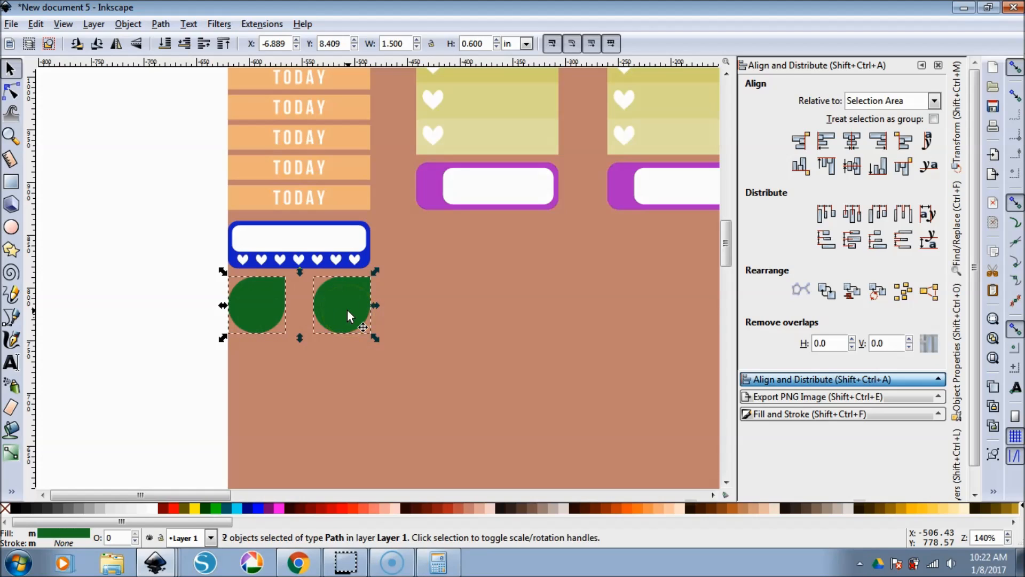
pyautogui.press('Down')
pyautogui.press('Down')
pyautogui.press('Down')
pyautogui.press('Down')
pyautogui.press('Down')
pyautogui.press('Down')
pyautogui.press('Down')
pyautogui.press('Down')
pyautogui.press('Down')
pyautogui.press('Down')
pyautogui.press('Down')
pyautogui.press('Down')
pyautogui.press('Down')
pyautogui.press('Down')
pyautogui.press('Down')
pyautogui.press('Down')
pyautogui.press('Down')
pyautogui.press('Down')
pyautogui.press('Down')
pyautogui.press('Down')
pyautogui.press('Down')
pyautogui.press('Down')
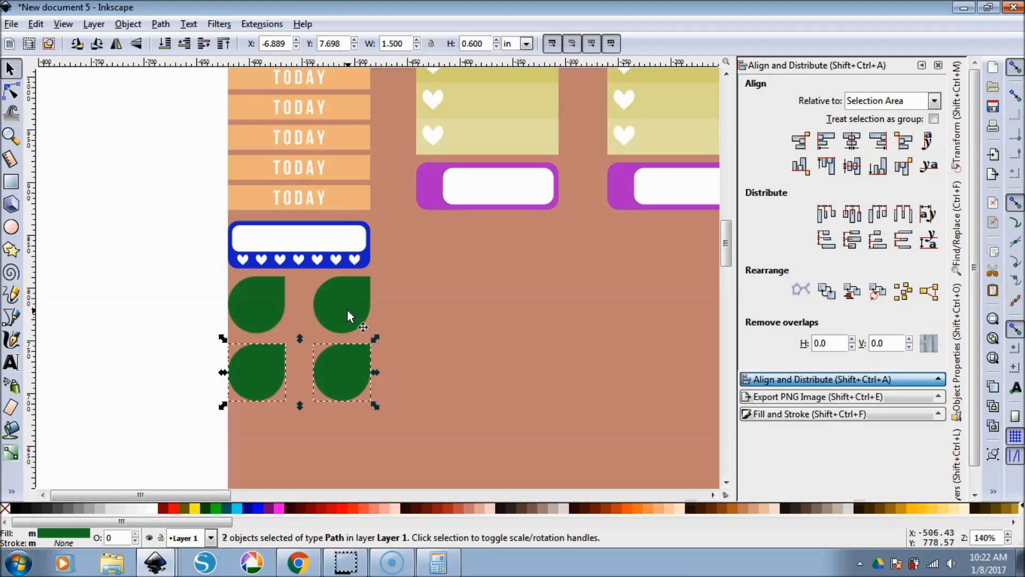
# - Move the light-blue box onto the rectangle, just below the middle purple label
pyautogui.scroll(-3, 347, 309)
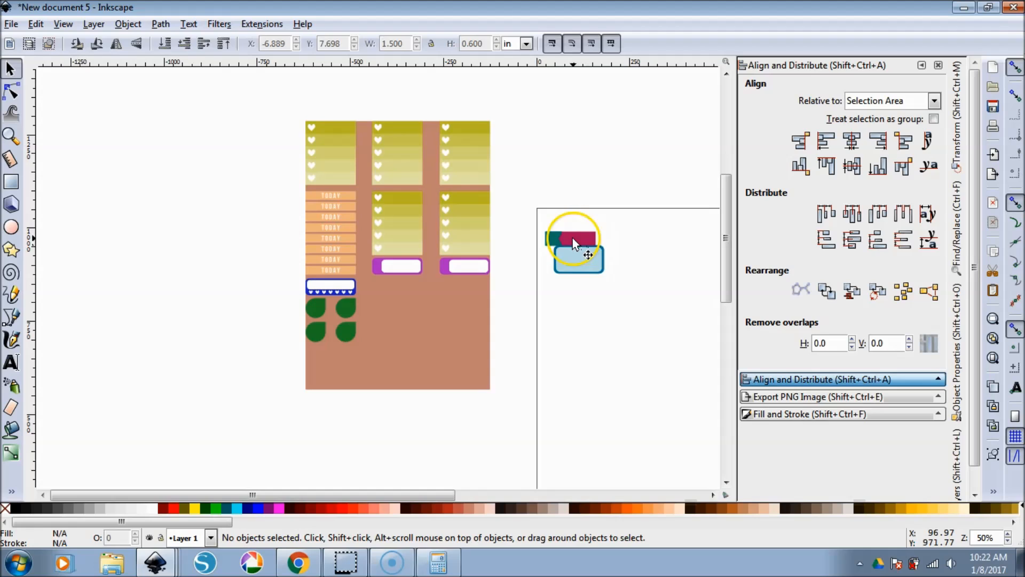
pyautogui.click(592, 258)
pyautogui.moveTo(593, 258); pyautogui.dragTo(396, 297)
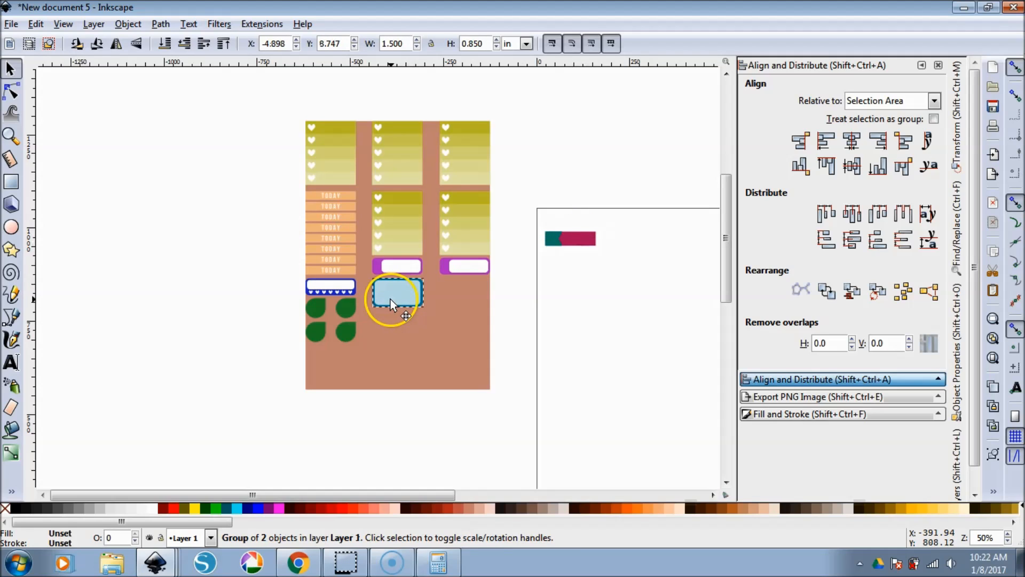
pyautogui.keyDown('ctrl'); pyautogui.scroll(3, 390, 299); pyautogui.keyUp('ctrl')
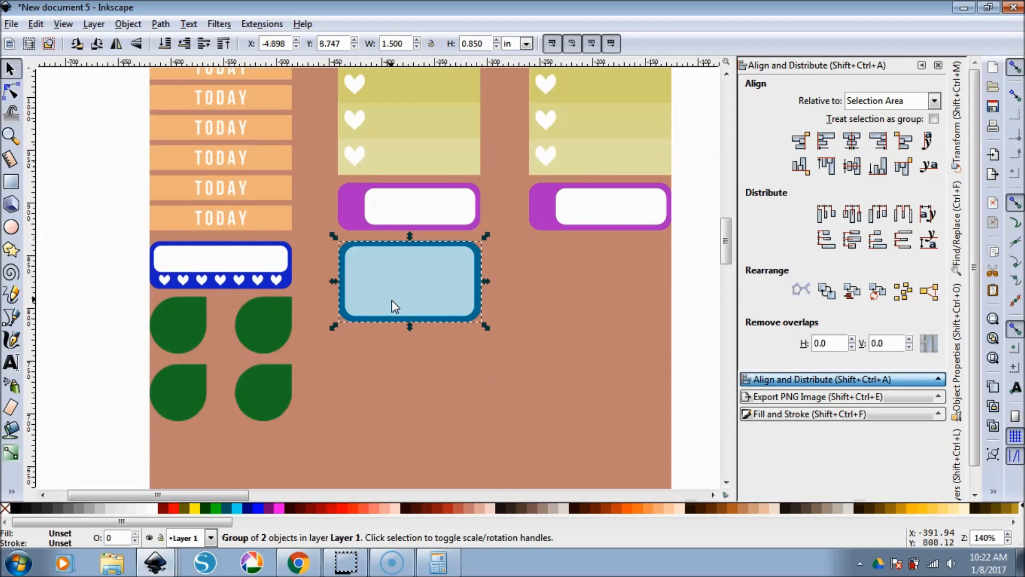
pyautogui.scroll(2, 392, 300)
pyautogui.keyDown('ctrl'); pyautogui.scroll(-3, 411, 333); pyautogui.keyUp('ctrl')
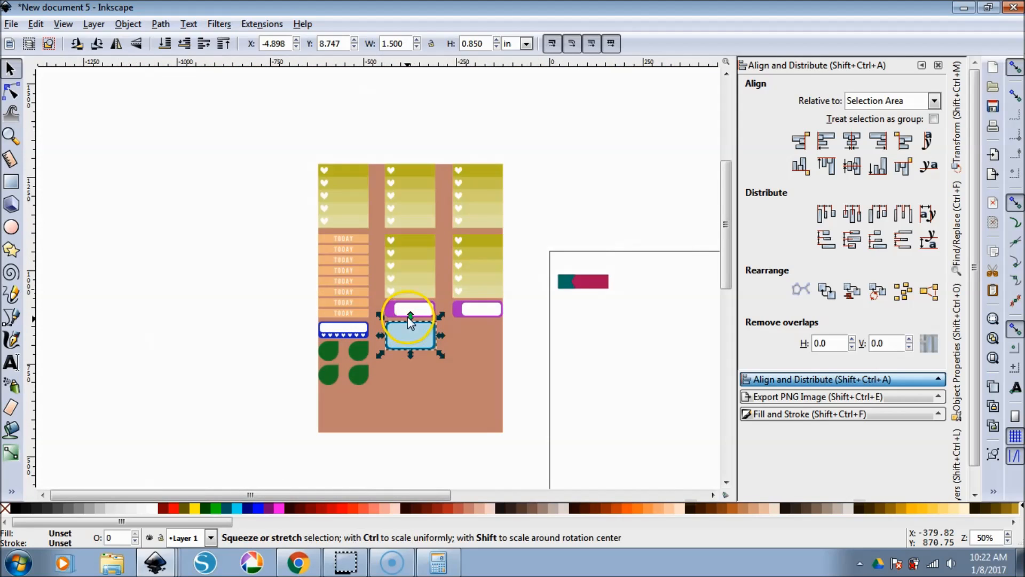
# - Move the light-blue box and both purple labels together off the rectangle onto the blank page
pyautogui.keyDown('shift'); pyautogui.click(418, 337); pyautogui.keyUp('shift')
pyautogui.keyDown('shift'); pyautogui.click(424, 310); pyautogui.keyUp('shift')
pyautogui.keyDown('shift'); pyautogui.click(422, 330); pyautogui.keyUp('shift')
pyautogui.keyDown('shift'); pyautogui.click(478, 314); pyautogui.keyUp('shift')
pyautogui.moveTo(476, 320); pyautogui.dragTo(659, 341)
# - Duplicate the second-row middle and right checklists and move the copies 2 in straight down as a third row
pyautogui.click(470, 277)
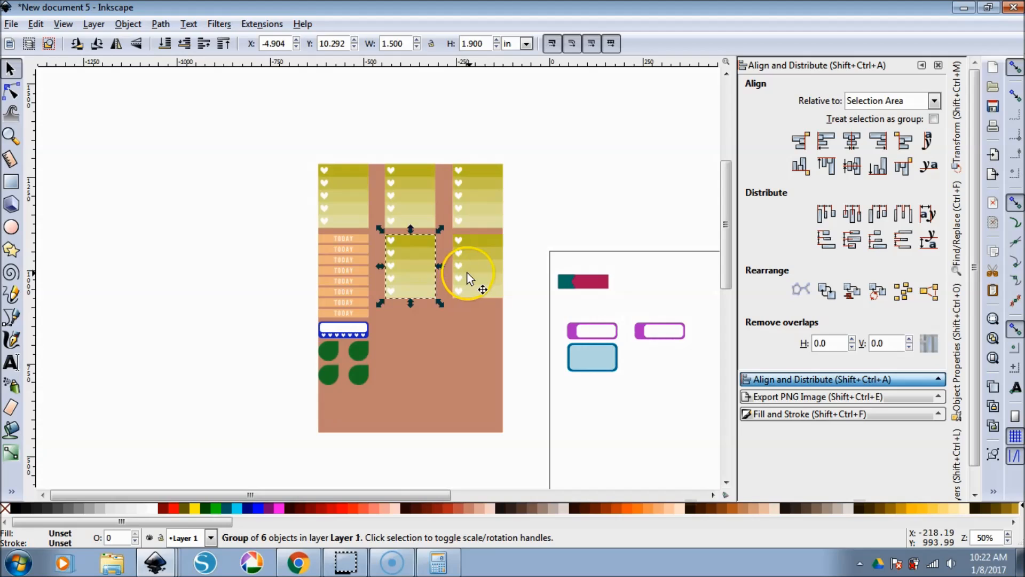
pyautogui.press('ctrl')
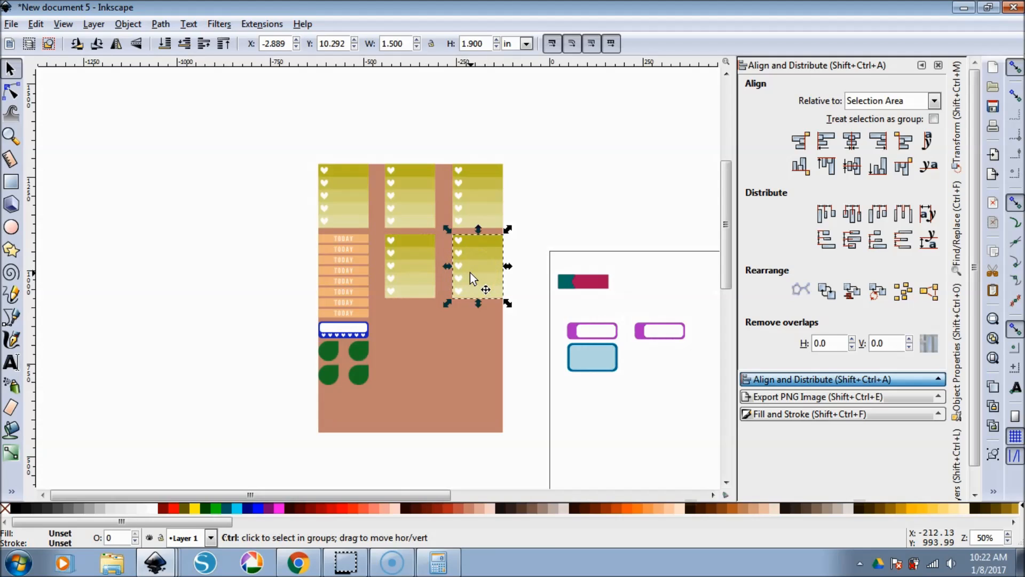
pyautogui.keyDown('shift'); pyautogui.click(408, 261); pyautogui.keyUp('shift')
pyautogui.hotkey('ctrl', 'd')
pyautogui.hotkey('shift', 'Down')
pyautogui.hotkey('shift', 'Down')
pyautogui.hotkey('shift', 'Down')
pyautogui.hotkey('shift', 'Down')
pyautogui.hotkey('shift', 'Down')
pyautogui.hotkey('shift', 'Down')
pyautogui.hotkey('shift', 'Down')
pyautogui.hotkey('shift', 'Down')
pyautogui.hotkey('shift', 'Down')
pyautogui.hotkey('shift', 'Down')
pyautogui.hotkey('shift', 'Up')
# - Nudge the second-row middle and right checklists up to Y 10.381 in
pyautogui.click(406, 287)
pyautogui.keyDown('shift'); pyautogui.click(472, 273); pyautogui.keyUp('shift')
pyautogui.press('Up')
pyautogui.press('Up')
pyautogui.press('Up')
pyautogui.press('Up')
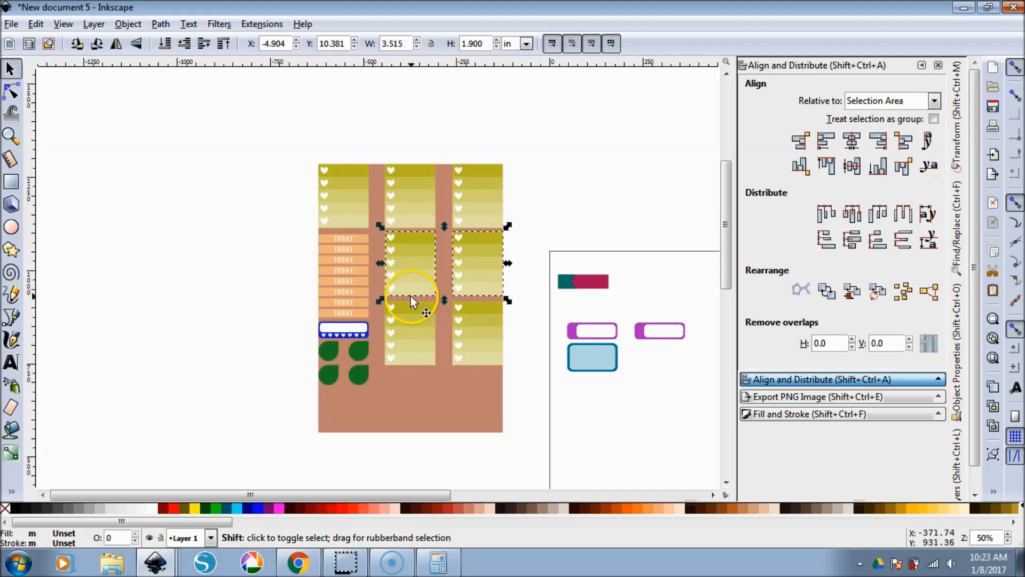
# - Nudge the third-row middle and right checklists up together to Y 8.381 in
pyautogui.keyDown('shift'); pyautogui.click(454, 319); pyautogui.keyUp('shift')
pyautogui.click(531, 327)
pyautogui.click(485, 322)
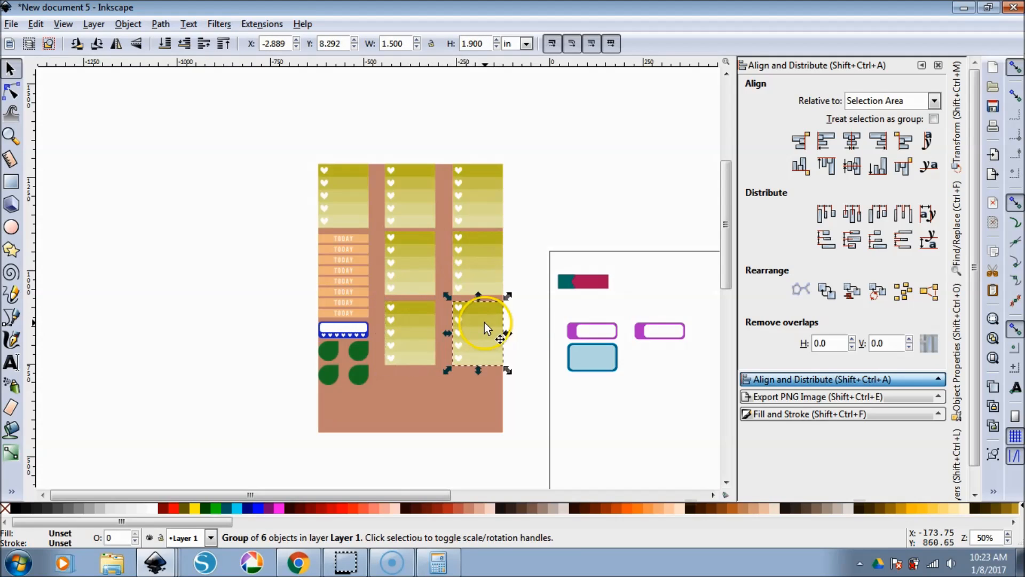
pyautogui.hotkey('shift', 'Up')
pyautogui.hotkey('ctrl', 'z')
pyautogui.keyDown('shift'); pyautogui.click(414, 325); pyautogui.keyUp('shift')
pyautogui.press('Up')
pyautogui.press('Up')
pyautogui.press('Up')
pyautogui.press('Up')
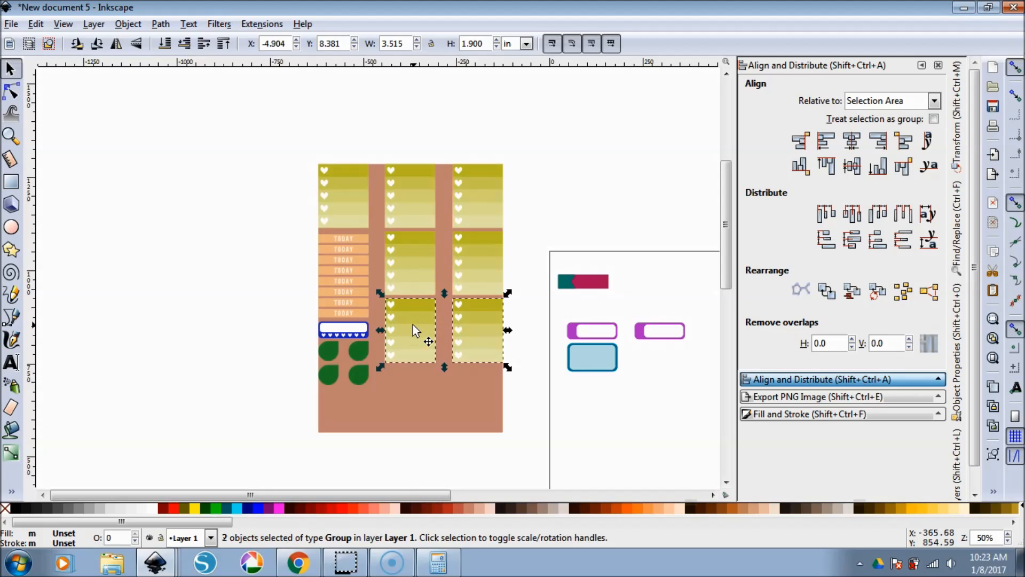
# - Align the top TODAY label's top edge with the top of the second-row middle checklist
pyautogui.click(274, 278)
pyautogui.click(333, 240)
pyautogui.keyDown('shift'); pyautogui.click(393, 238); pyautogui.keyUp('shift')
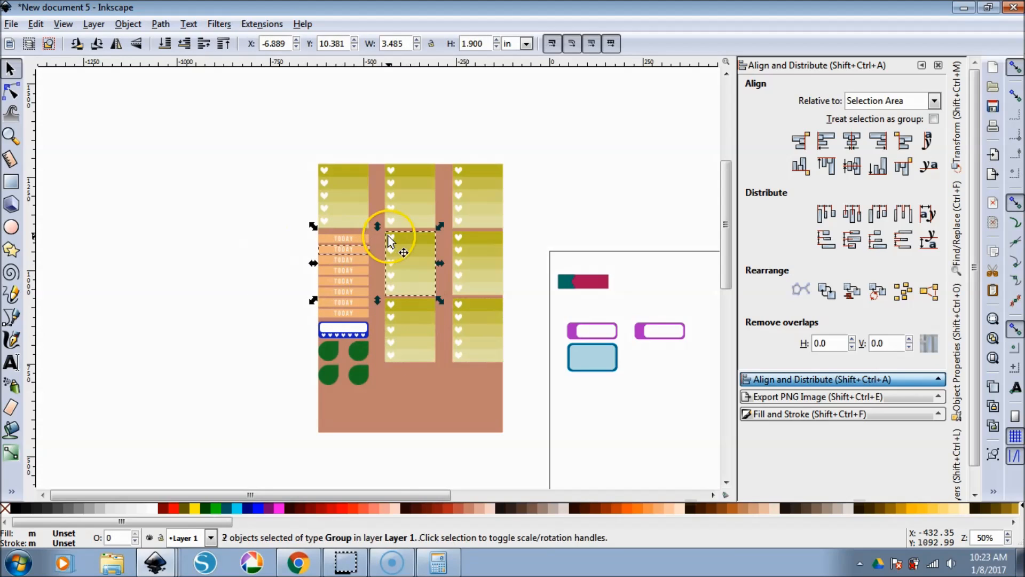
pyautogui.click(273, 245)
pyautogui.click(364, 243)
pyautogui.keyDown('shift'); pyautogui.click(403, 242); pyautogui.keyUp('shift')
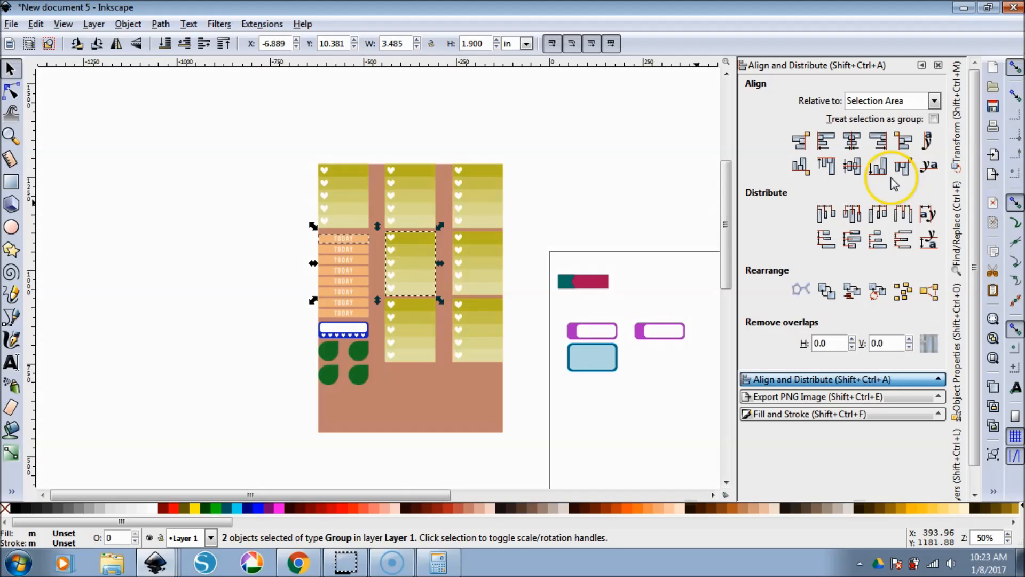
pyautogui.click(826, 166)
pyautogui.click(281, 244)
# - Select all eight TODAY labels and distribute them with equal vertical gaps
pyautogui.moveTo(289, 219); pyautogui.dragTo(382, 319)
pyautogui.click(903, 240)
pyautogui.click(532, 393)
# - Set the light-blue box aside and place the two purple labels just below the third-row middle and right checklists
pyautogui.keyDown('ctrl'); pyautogui.scroll(2, 453, 363); pyautogui.keyUp('ctrl')
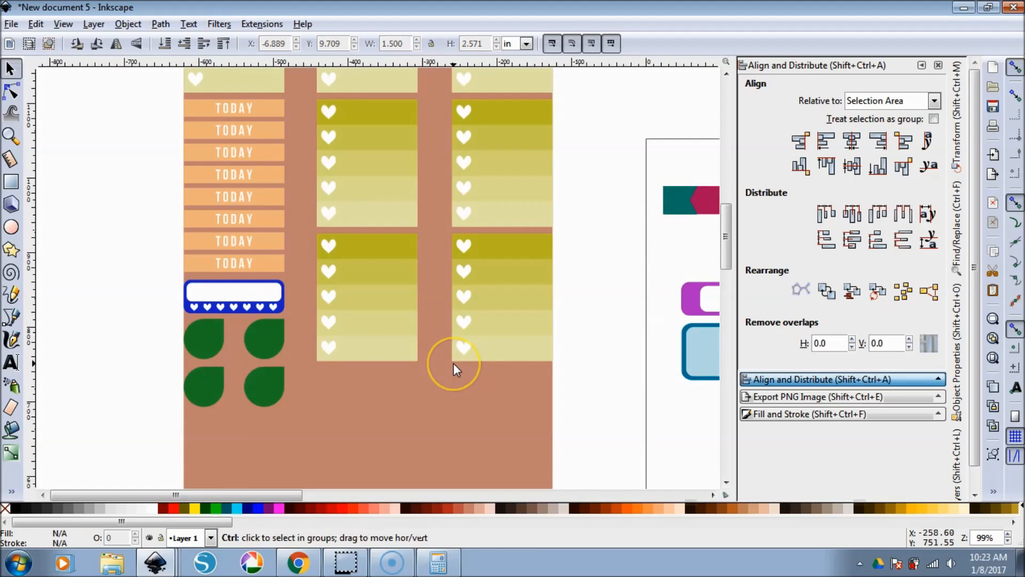
pyautogui.scroll(-5, 453, 363)
pyautogui.keyDown('ctrl'); pyautogui.scroll(-3, 497, 388); pyautogui.keyUp('ctrl')
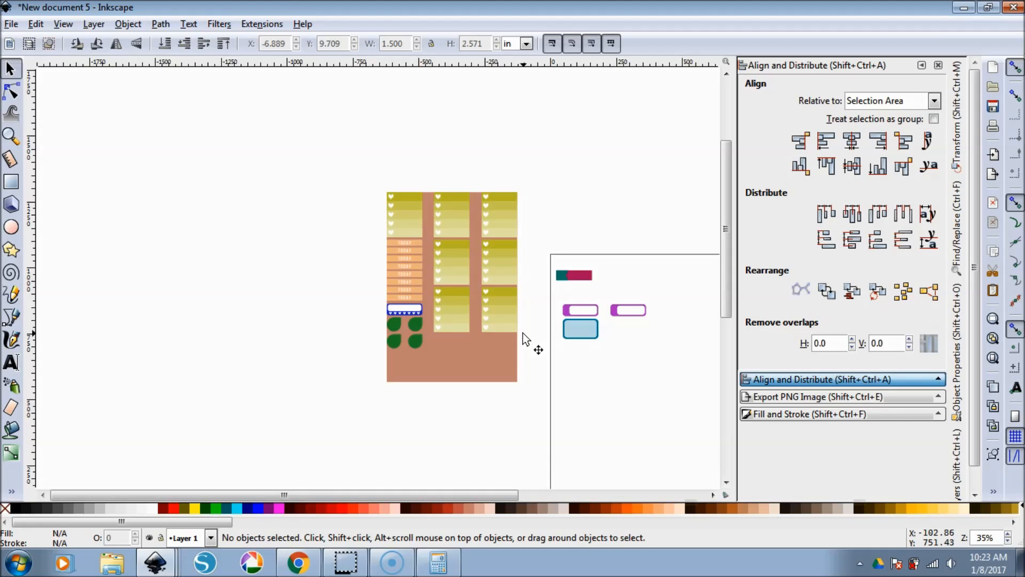
pyautogui.moveTo(574, 331); pyautogui.dragTo(562, 355)
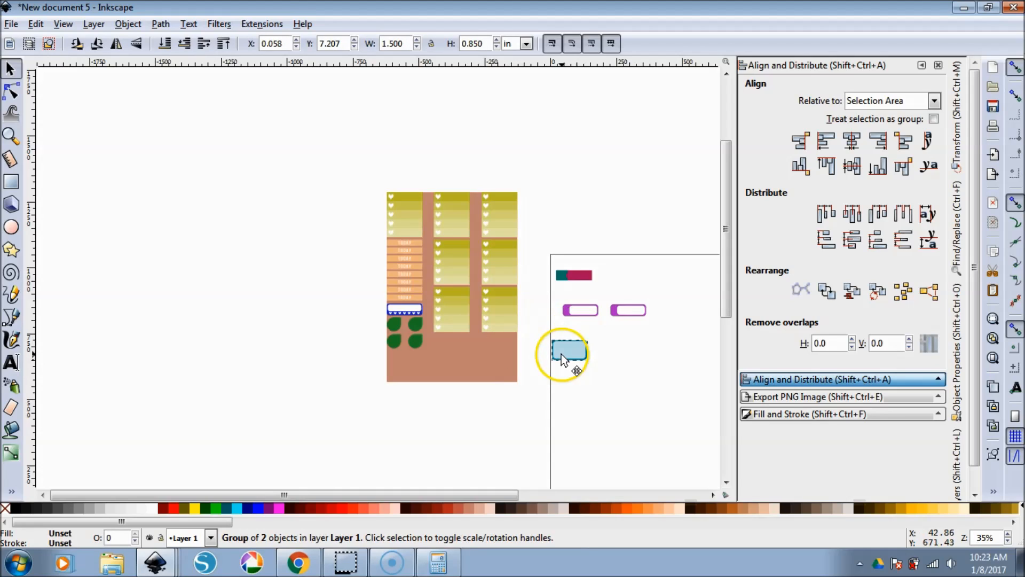
pyautogui.moveTo(555, 293); pyautogui.dragTo(503, 342)
pyautogui.scroll(4, 486, 364)
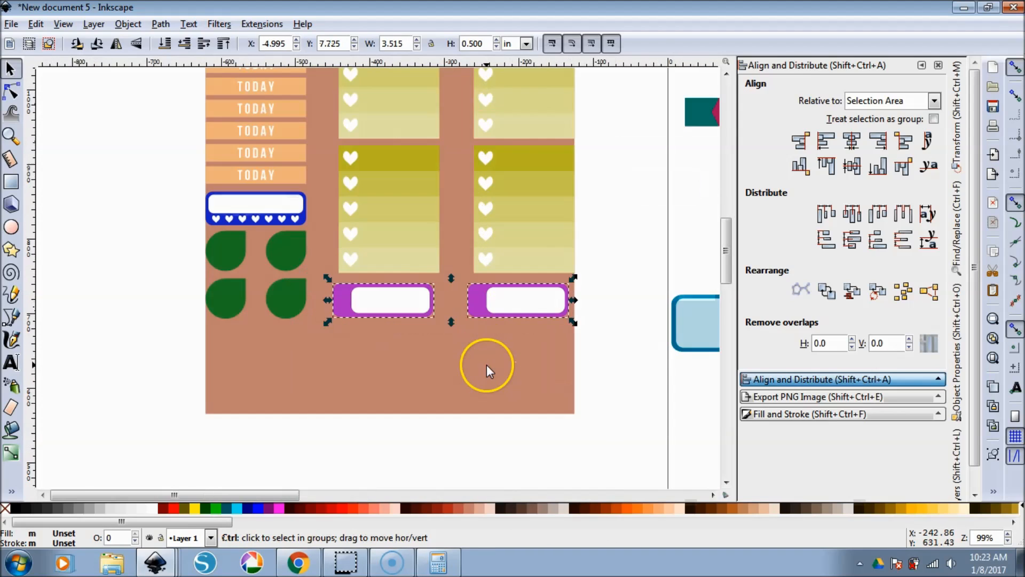
# - Align the right purple label's right edge with the right edge of the background rectangle
pyautogui.click(651, 342)
pyautogui.click(549, 279)
pyautogui.keyDown('shift'); pyautogui.click(561, 338); pyautogui.keyUp('shift')
pyautogui.click(682, 259)
pyautogui.click(585, 270)
pyautogui.keyDown('shift'); pyautogui.click(569, 334); pyautogui.keyUp('shift')
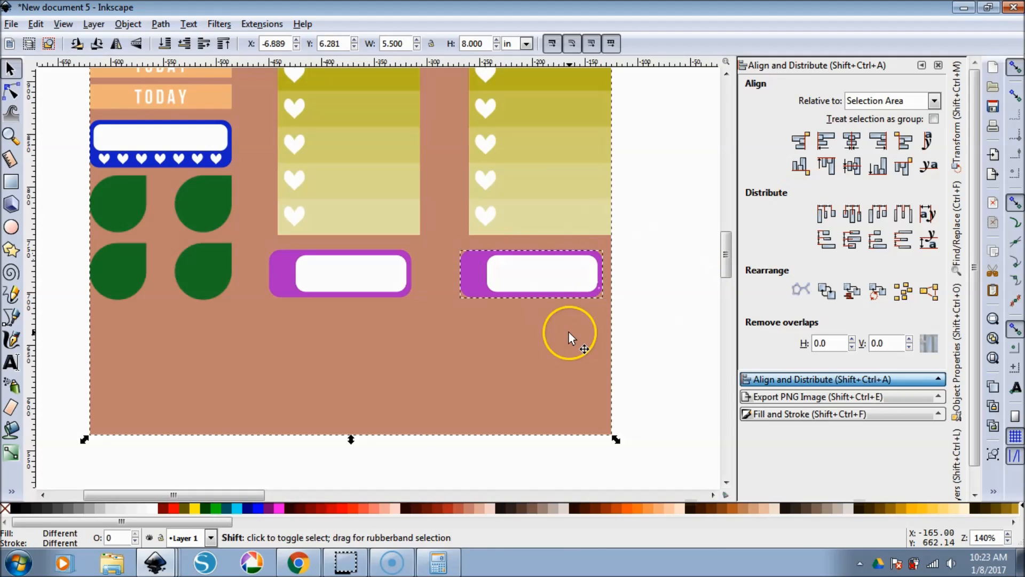
pyautogui.click(879, 140)
# - Align the left purple label's right edge with the right edge of the third-row middle checklist
pyautogui.click(641, 288)
pyautogui.click(409, 267)
pyautogui.keyDown('shift'); pyautogui.click(416, 177); pyautogui.keyUp('shift')
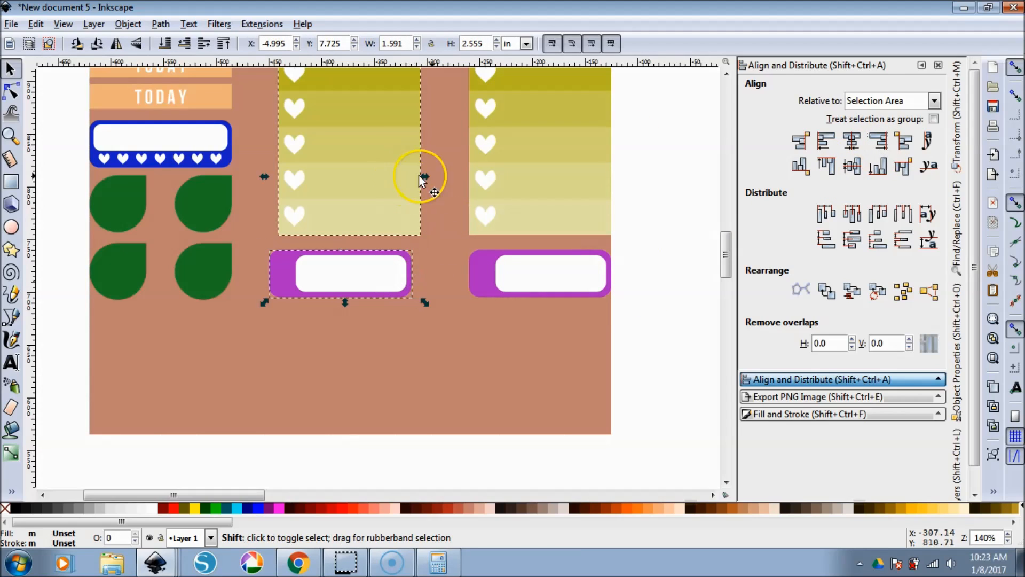
pyautogui.click(879, 141)
pyautogui.click(643, 287)
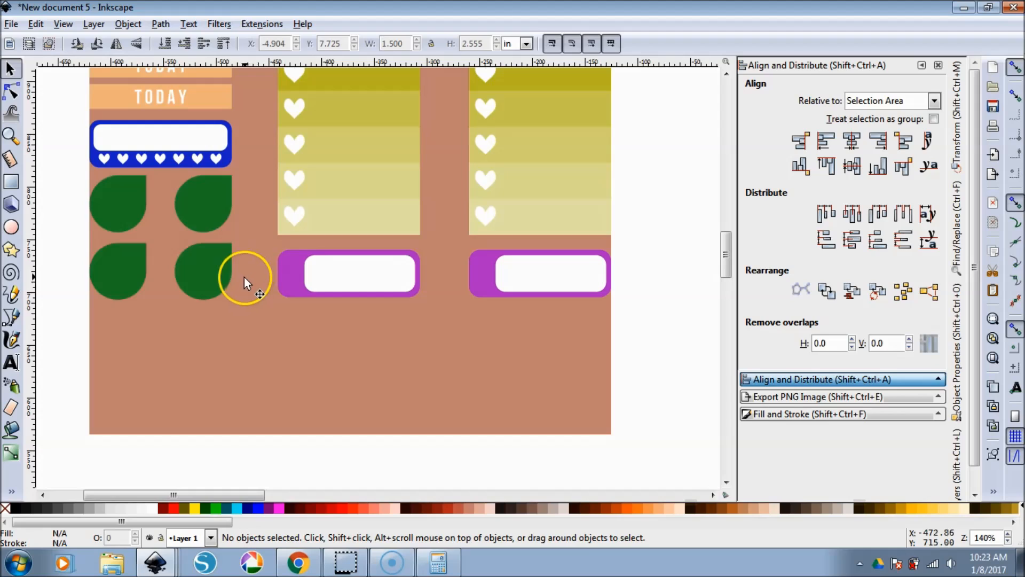
# - Align the bottom edges of both purple labels with the lower-right green drop
pyautogui.click(223, 267)
pyautogui.keyDown('shift'); pyautogui.click(300, 270); pyautogui.keyUp('shift')
pyautogui.keyDown('shift'); pyautogui.click(499, 272); pyautogui.keyUp('shift')
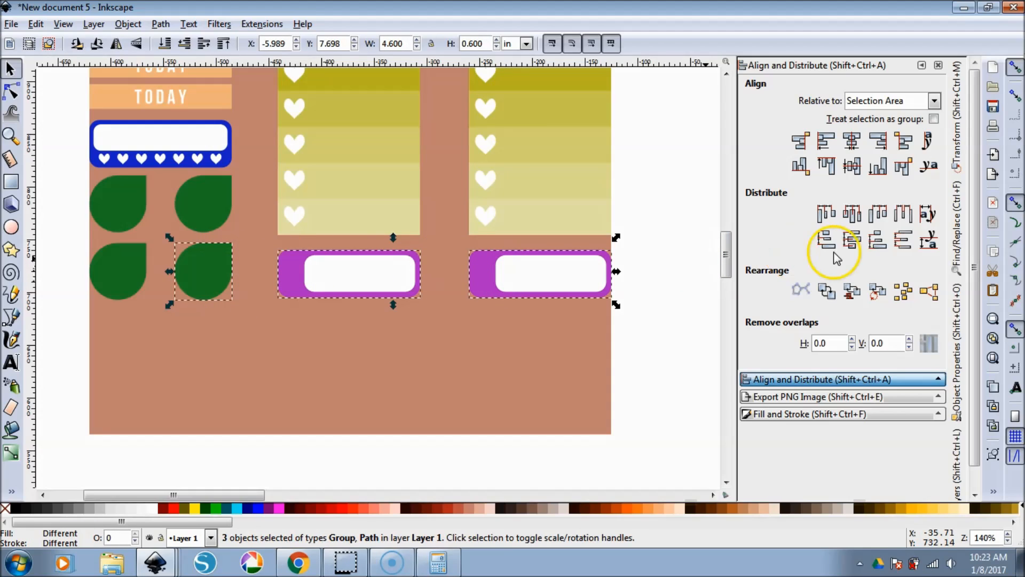
pyautogui.click(877, 166)
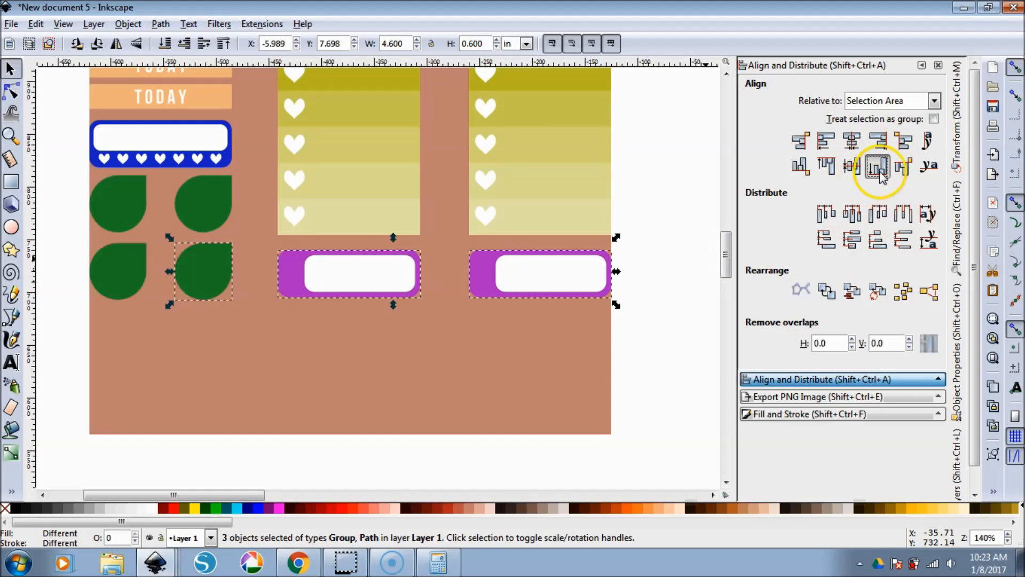
pyautogui.click(694, 261)
pyautogui.scroll(-1, 694, 267)
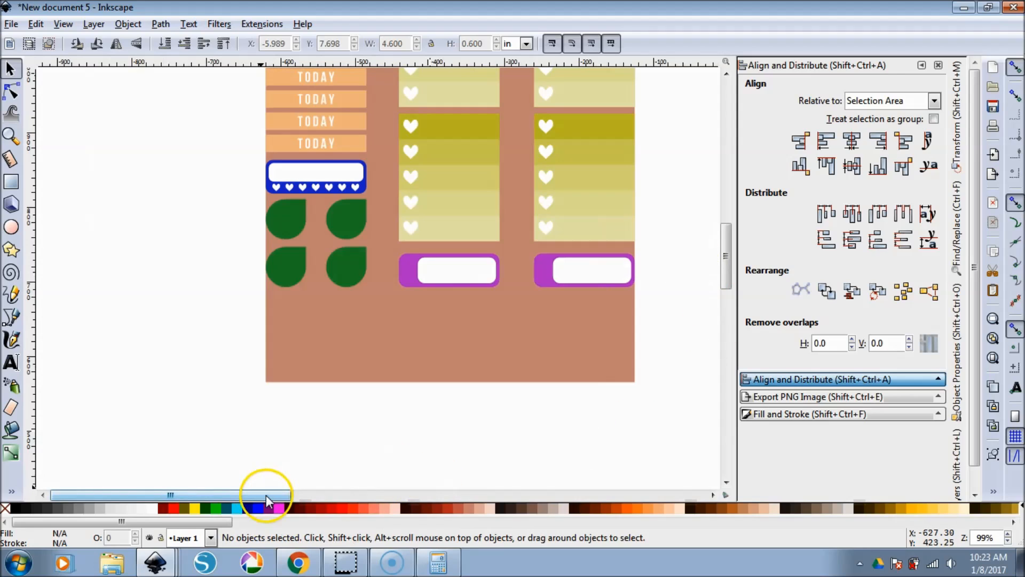
# - Move the light-blue box below the green drops and align it to the background rectangle's left and bottom edges
pyautogui.moveTo(266, 495); pyautogui.dragTo(377, 487)
pyautogui.moveTo(487, 293); pyautogui.dragTo(253, 343)
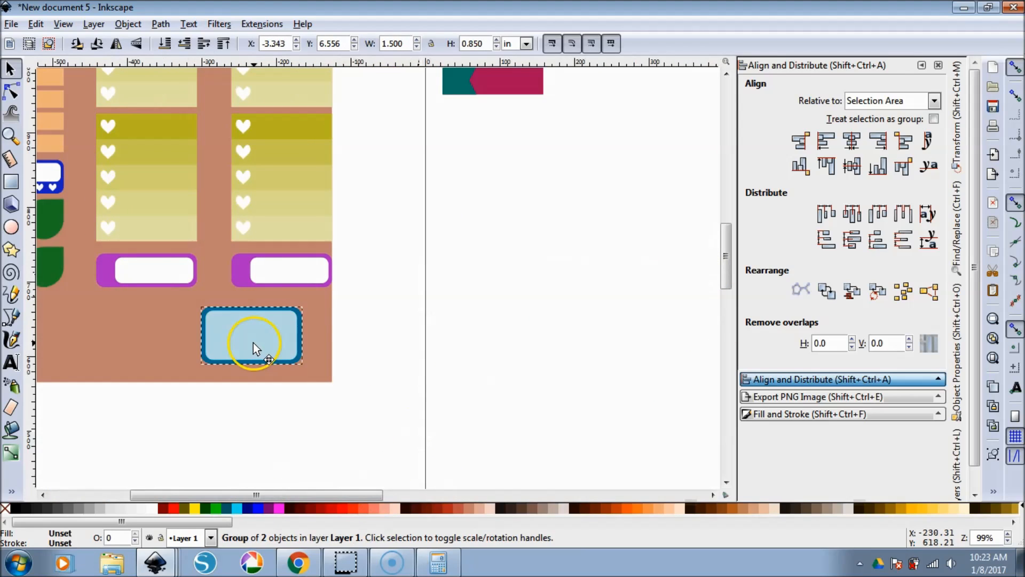
pyautogui.moveTo(366, 496); pyautogui.dragTo(299, 492)
pyautogui.moveTo(406, 335); pyautogui.dragTo(174, 348)
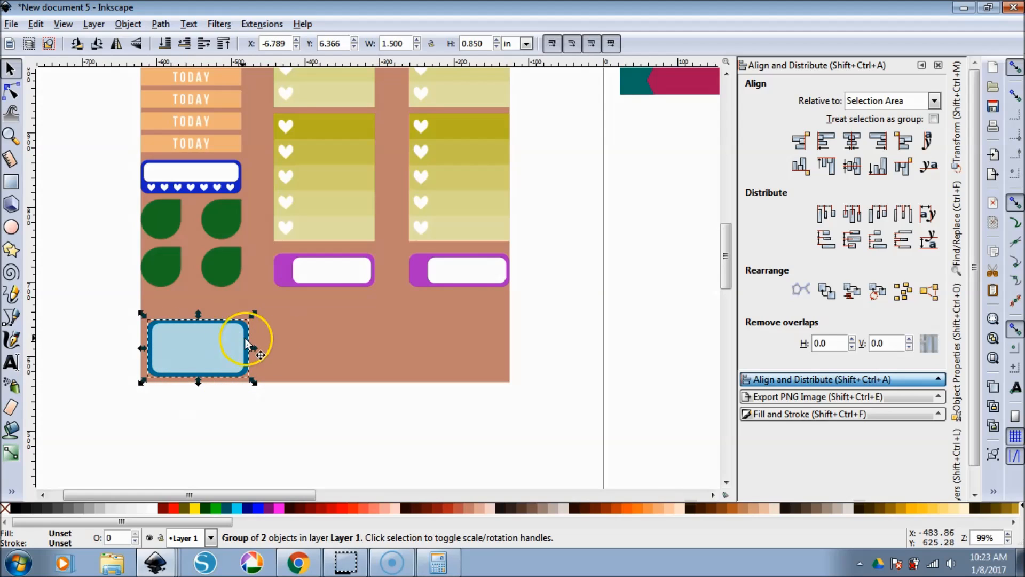
pyautogui.keyDown('shift'); pyautogui.click(312, 332); pyautogui.keyUp('shift')
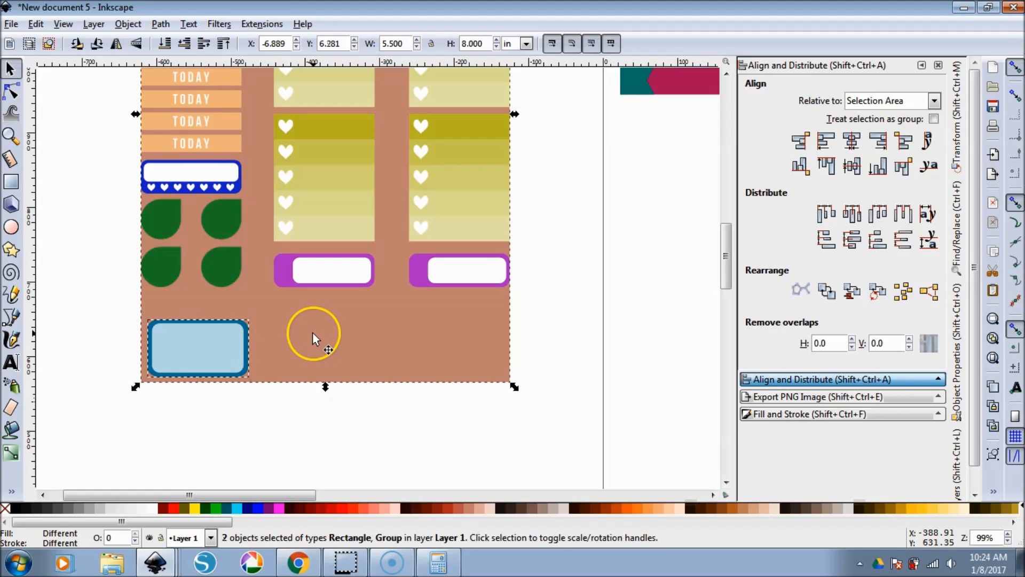
pyautogui.click(826, 140)
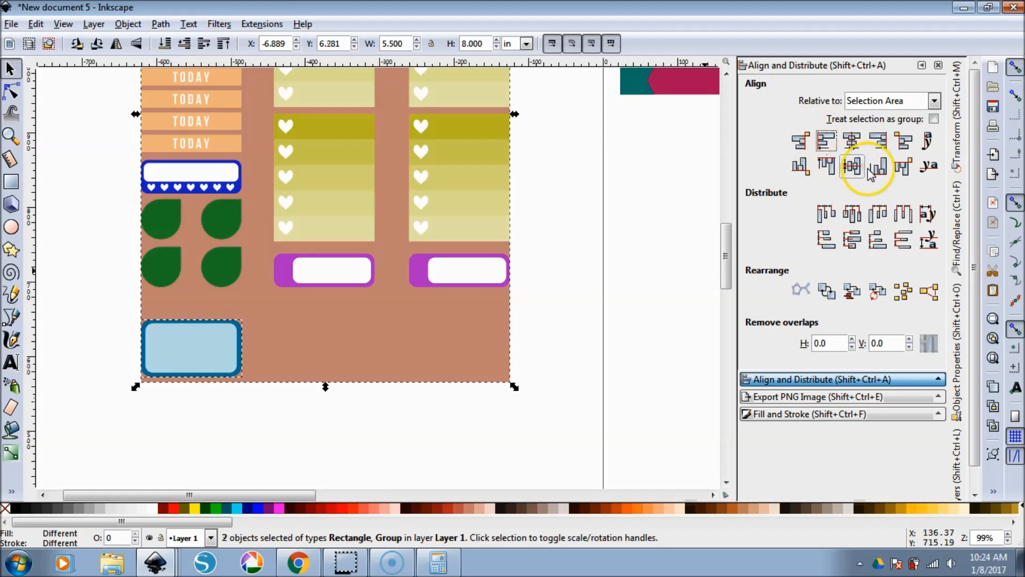
pyautogui.click(878, 166)
pyautogui.click(228, 407)
# - Duplicate the light-blue box twice and align one copy with the background rectangle's right edge
pyautogui.click(215, 358)
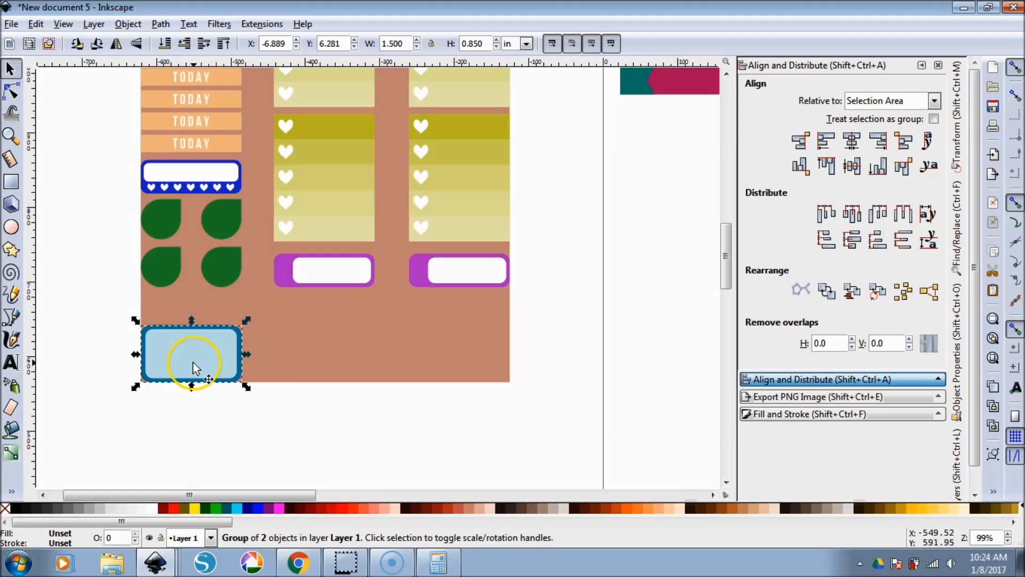
pyautogui.keyDown('shift'); pyautogui.click(402, 349); pyautogui.keyUp('shift')
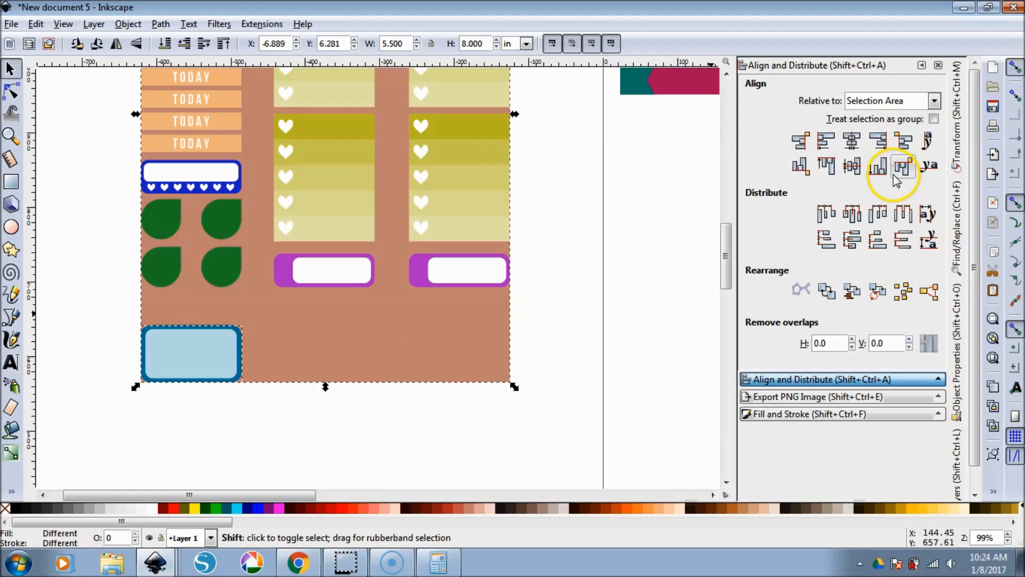
pyautogui.click(877, 140)
pyautogui.click(258, 442)
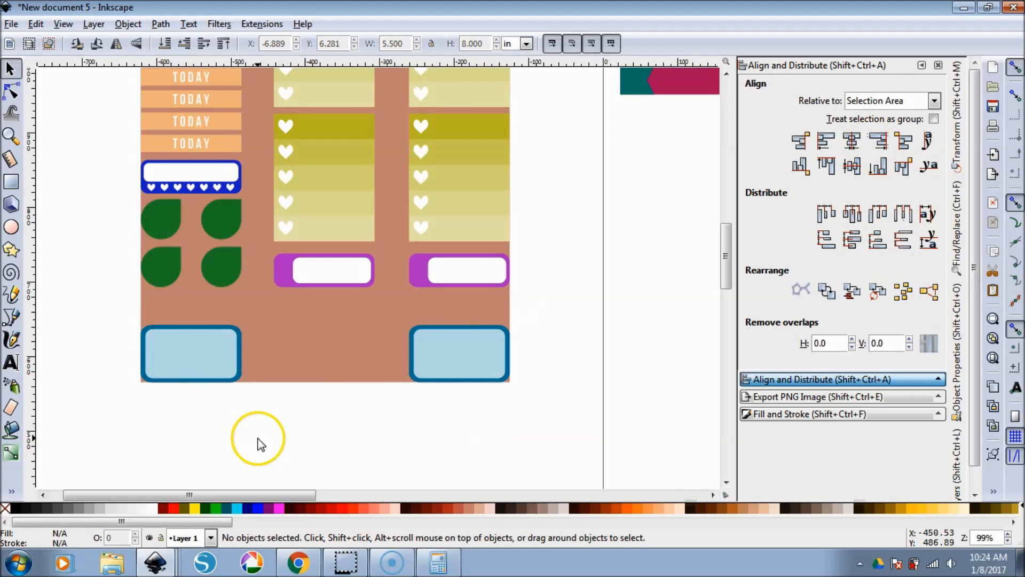
# - Select the three light-blue boxes and distribute them with equal horizontal gaps
pyautogui.moveTo(92, 305); pyautogui.dragTo(563, 427)
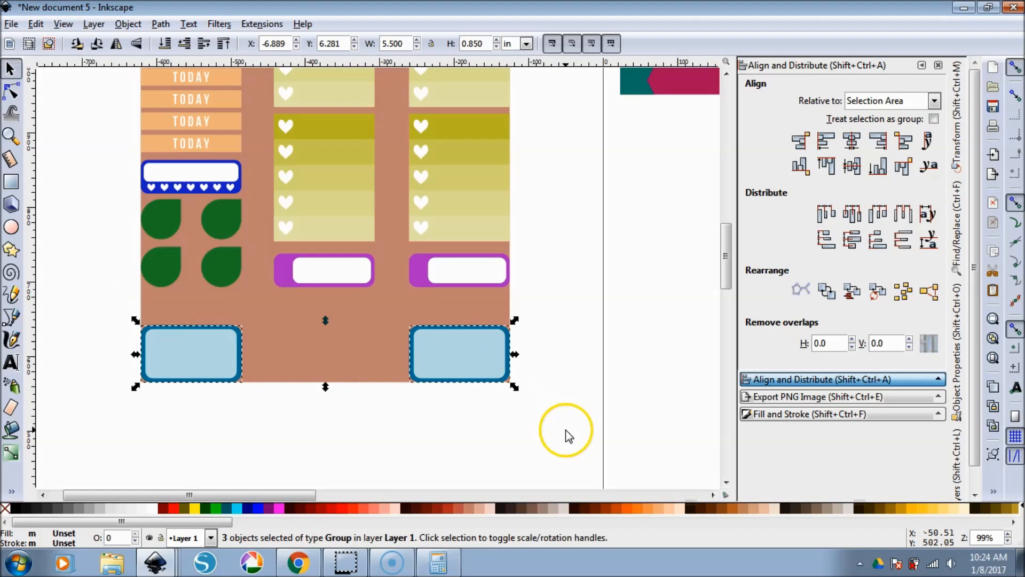
pyautogui.click(903, 213)
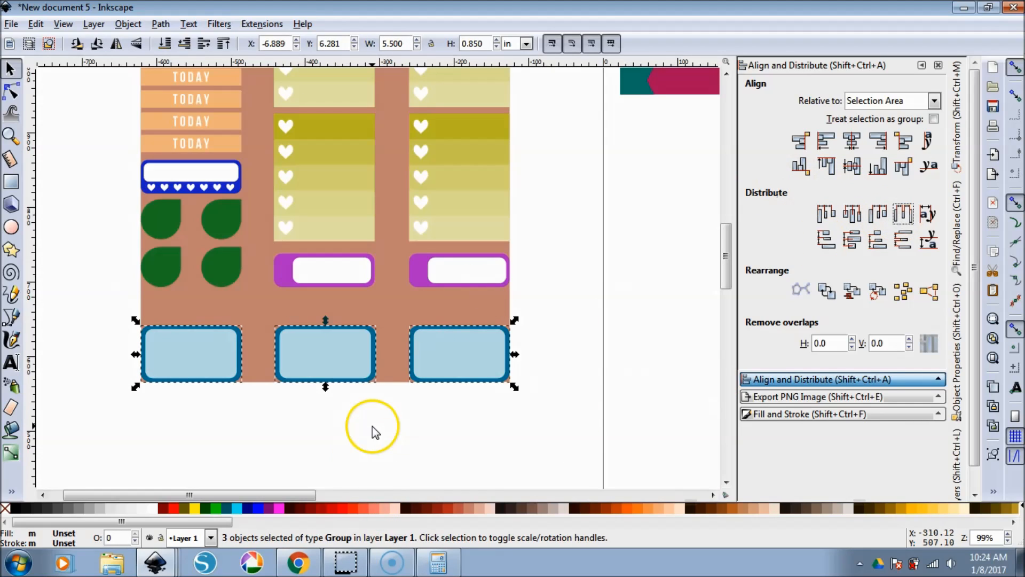
pyautogui.click(395, 464)
# - Move the teal and crimson label between the green drops and blue box, aligned to the background rectangle's left edge
pyautogui.moveTo(666, 85); pyautogui.dragTo(183, 311)
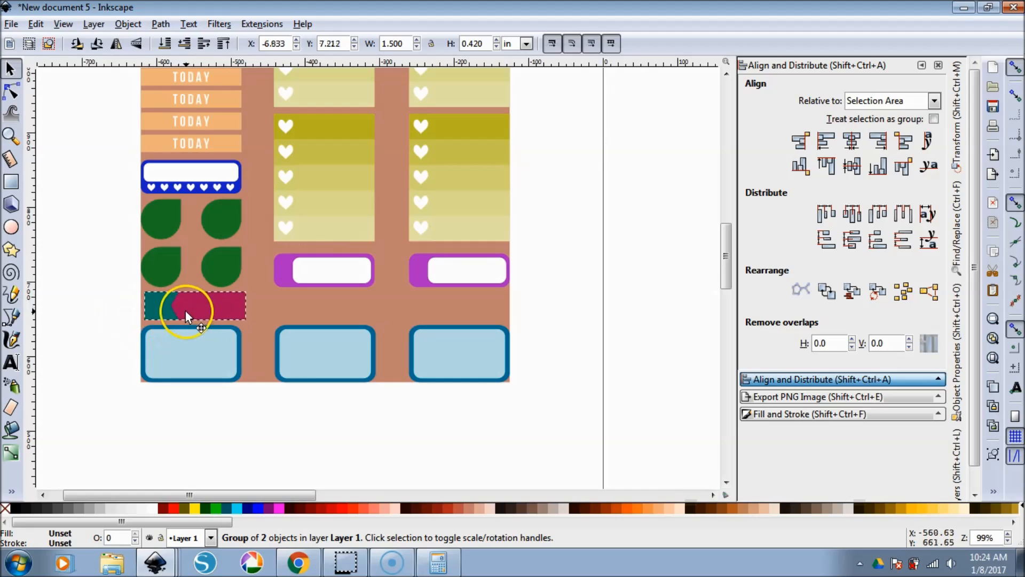
pyautogui.keyDown('shift'); pyautogui.click(309, 307); pyautogui.keyUp('shift')
pyautogui.click(832, 141)
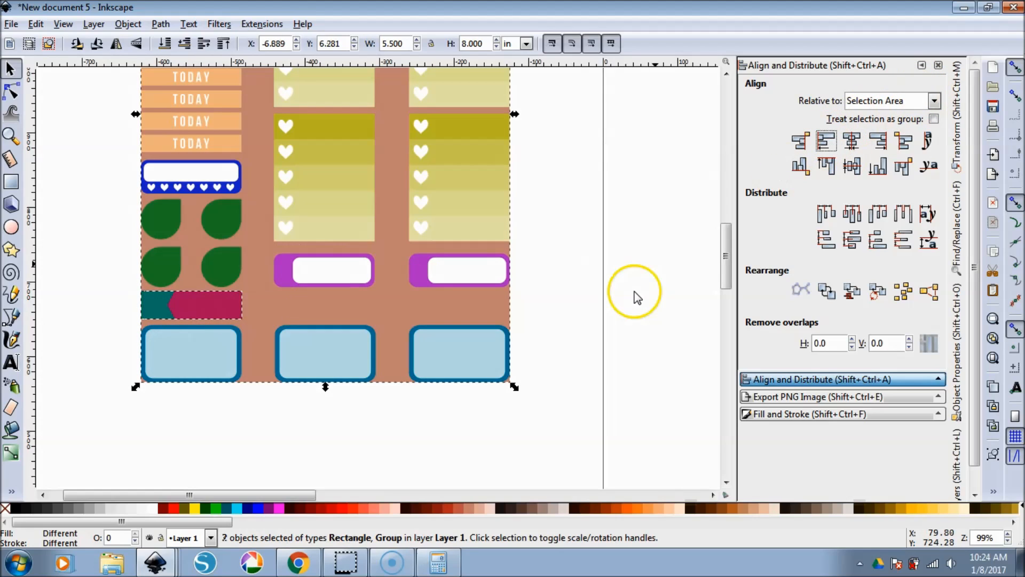
pyautogui.click(634, 292)
# - Duplicate the teal and crimson label twice and align one copy with the background rectangle's right edge
pyautogui.click(211, 313)
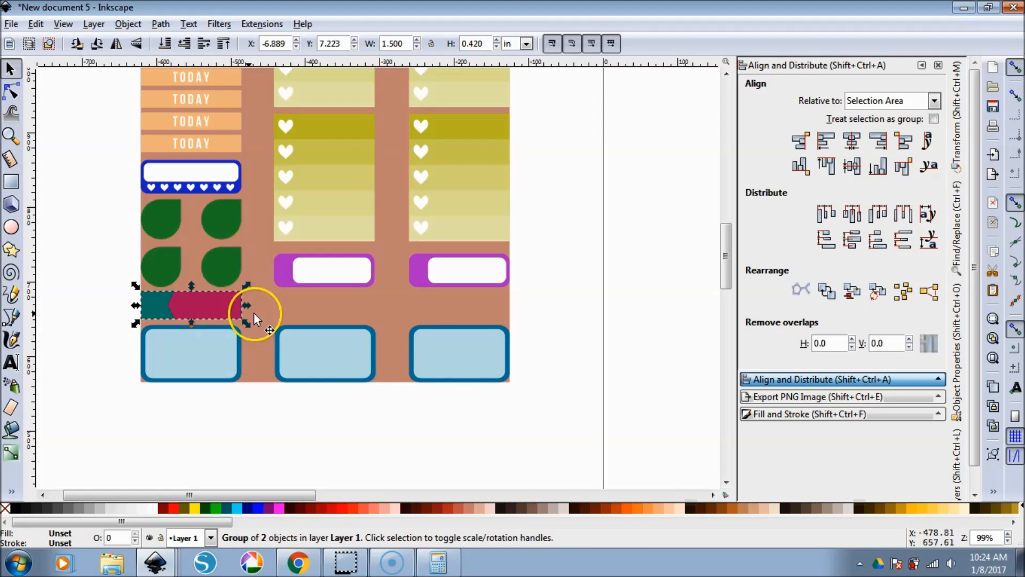
pyautogui.keyDown('shift'); pyautogui.click(425, 309); pyautogui.keyUp('shift')
pyautogui.click(878, 140)
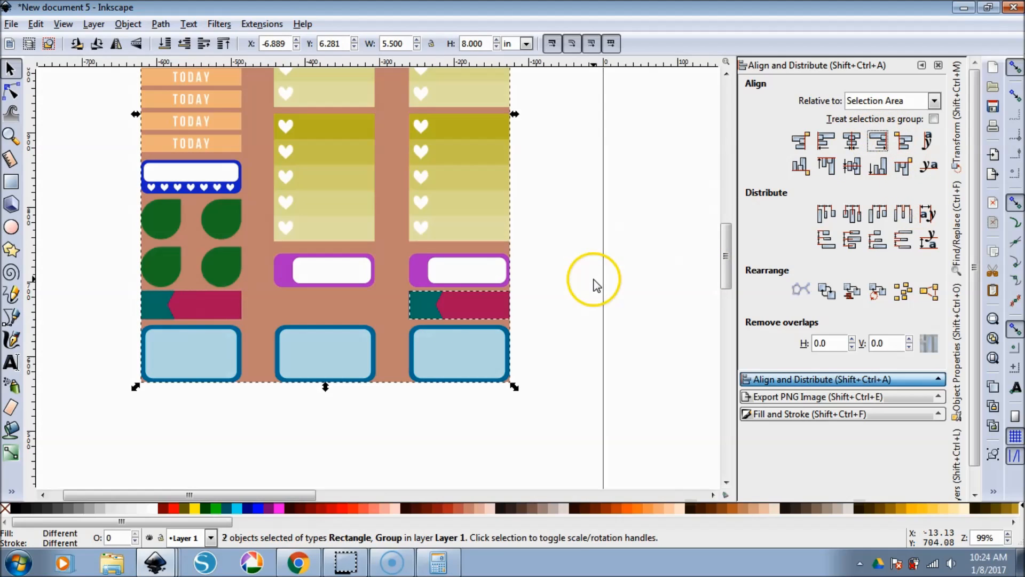
pyautogui.click(594, 280)
# - Select the three teal and crimson labels and distribute them with equal horizontal gaps
pyautogui.moveTo(105, 270); pyautogui.dragTo(539, 350)
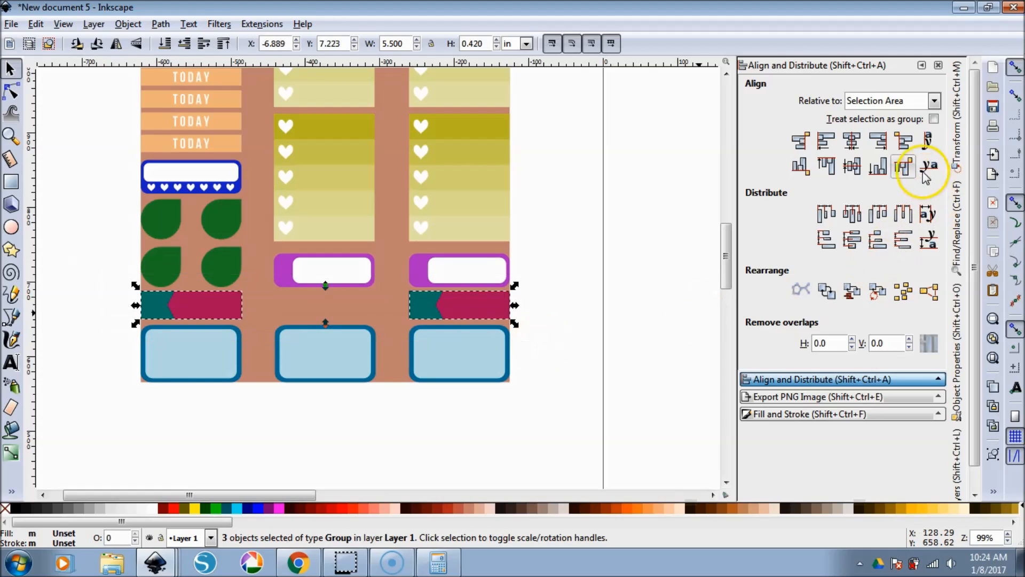
pyautogui.click(903, 214)
pyautogui.click(604, 386)
pyautogui.keyDown('ctrl'); pyautogui.scroll(-2, 604, 386); pyautogui.keyUp('ctrl')
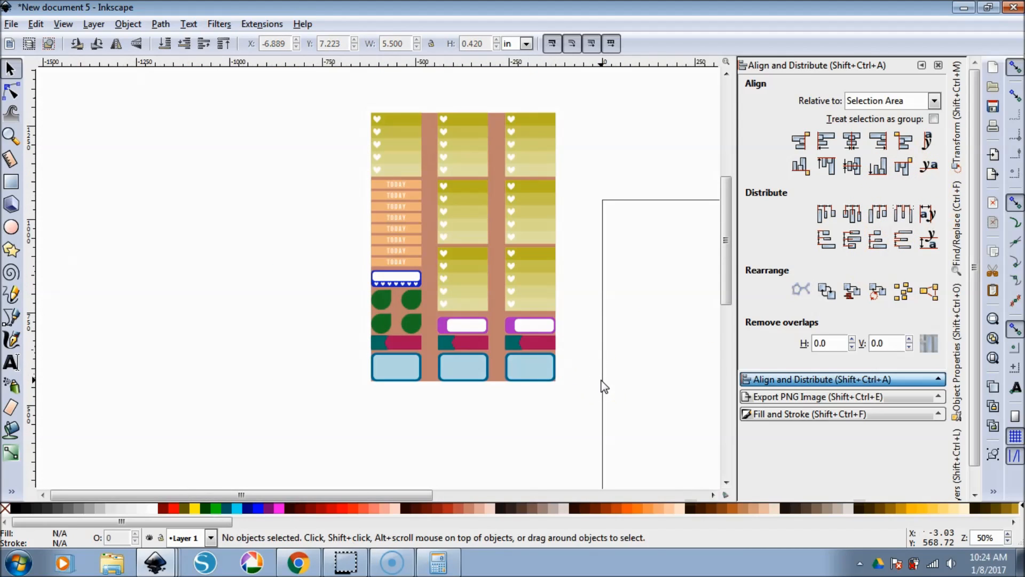
pyautogui.moveTo(400, 495); pyautogui.dragTo(435, 502)
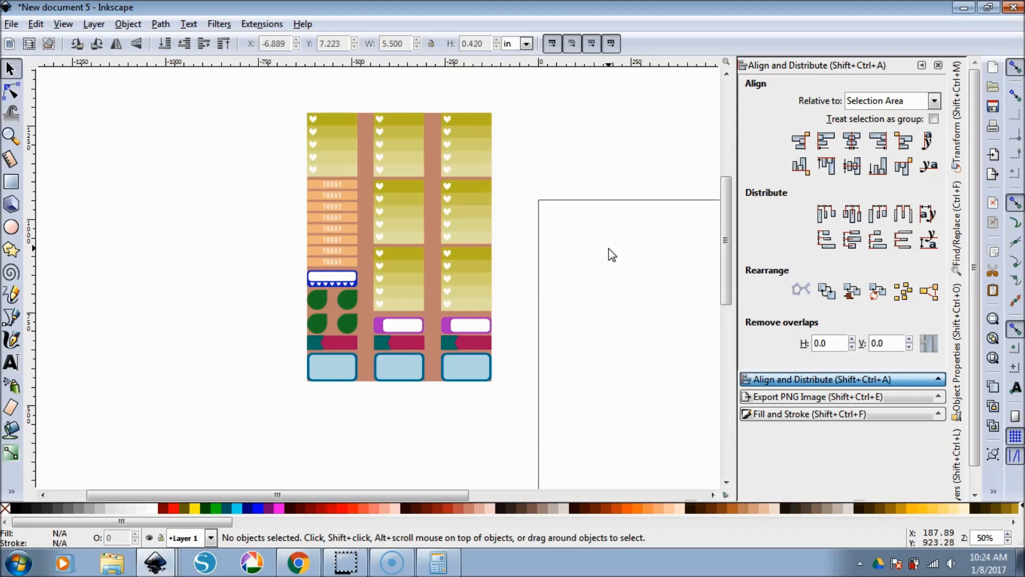
pyautogui.moveTo(286, 93); pyautogui.dragTo(535, 438)
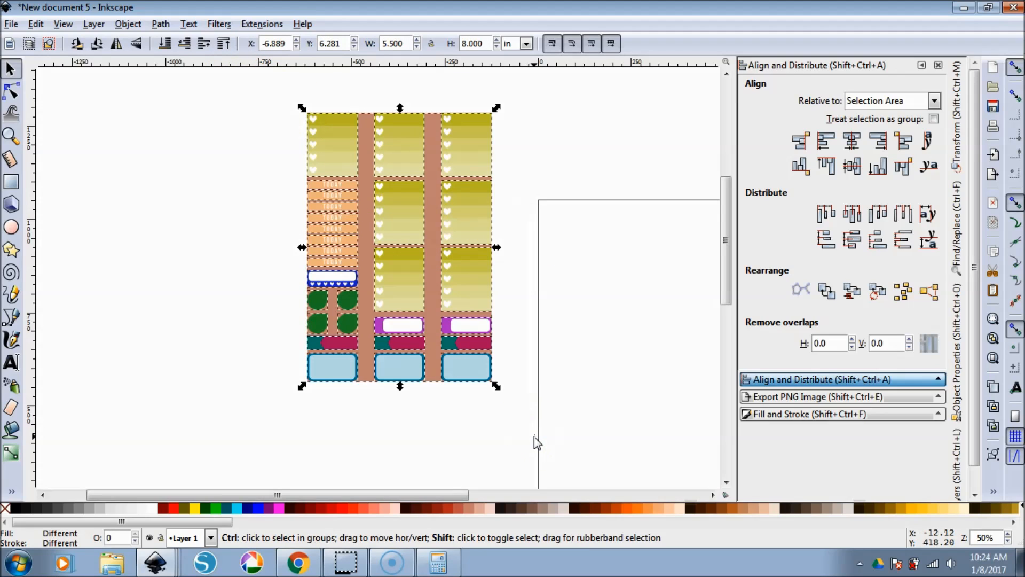
pyautogui.hotkey('ctrl', 'a')
pyautogui.click(592, 356)
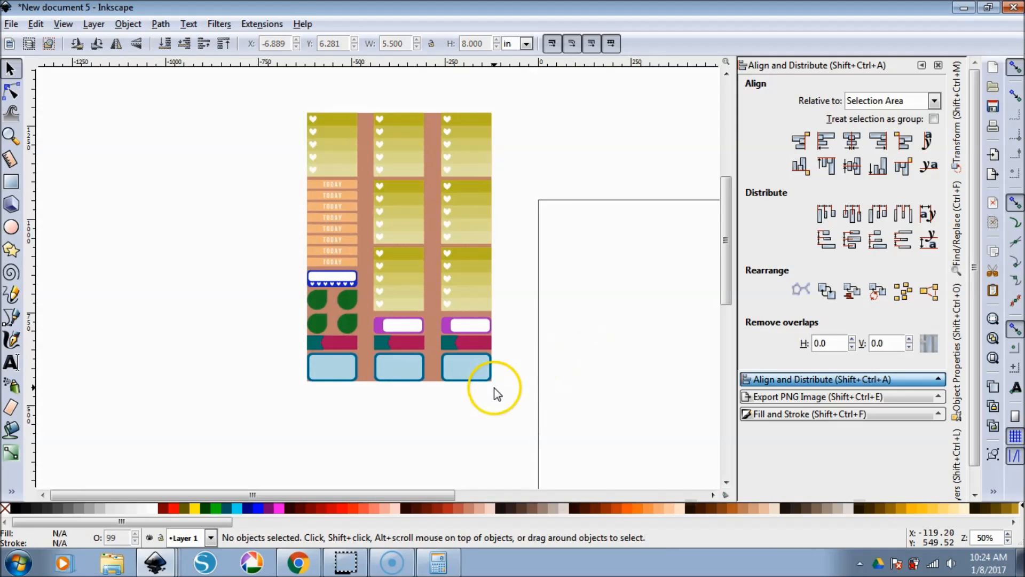
# - Select the third-row middle checklist and show its Fill and Stroke settings
pyautogui.scroll(1, 421, 258)
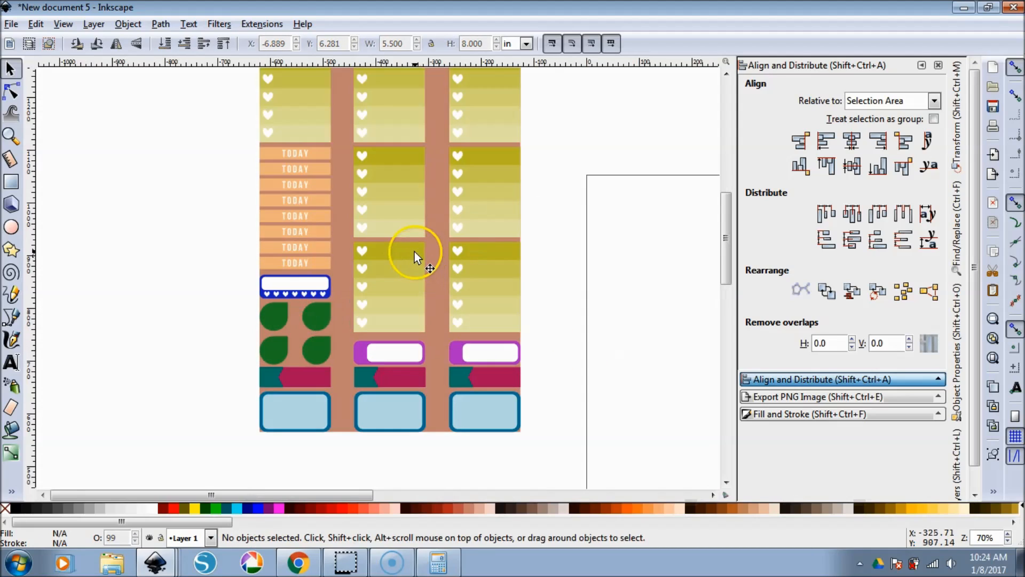
pyautogui.click(419, 253)
pyautogui.click(777, 415)
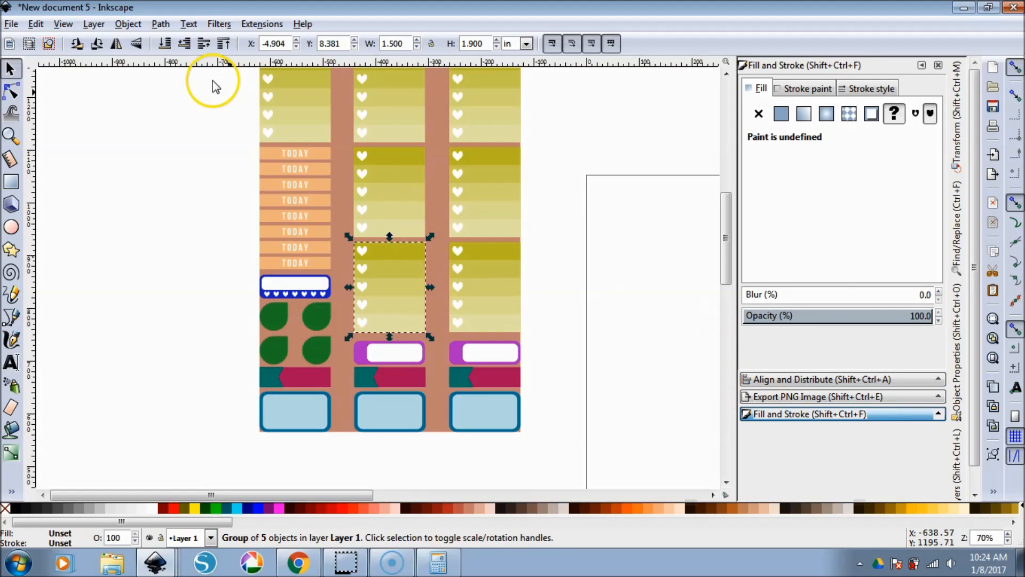
pyautogui.click(131, 25)
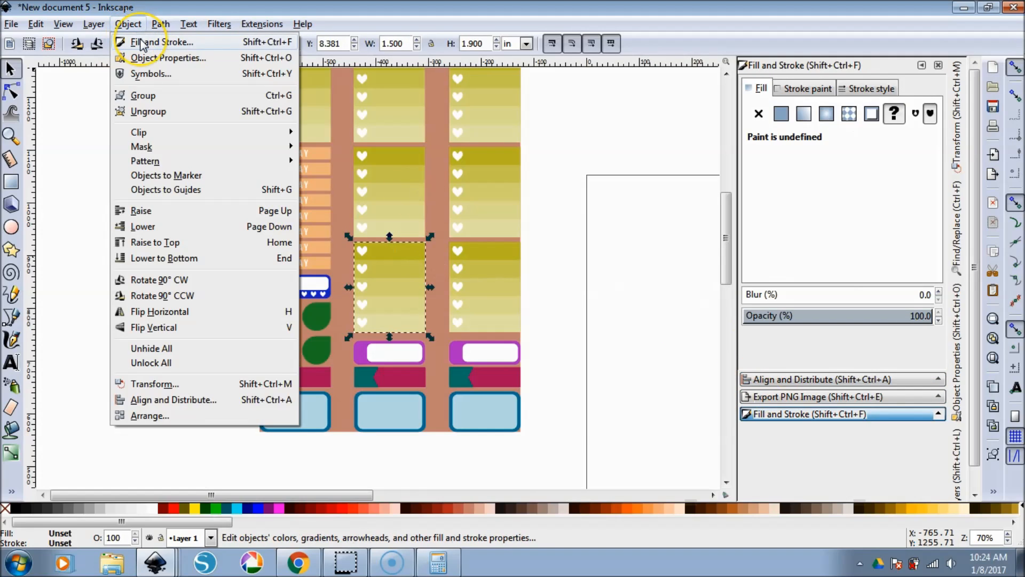
pyautogui.click(137, 41)
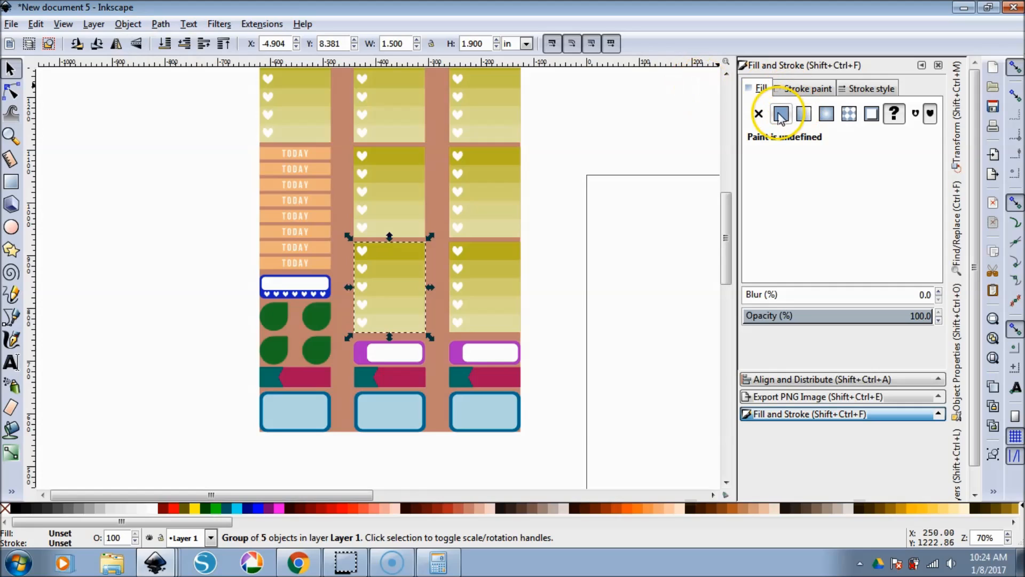
pyautogui.click(412, 260)
pyautogui.moveTo(411, 260); pyautogui.dragTo(420, 216)
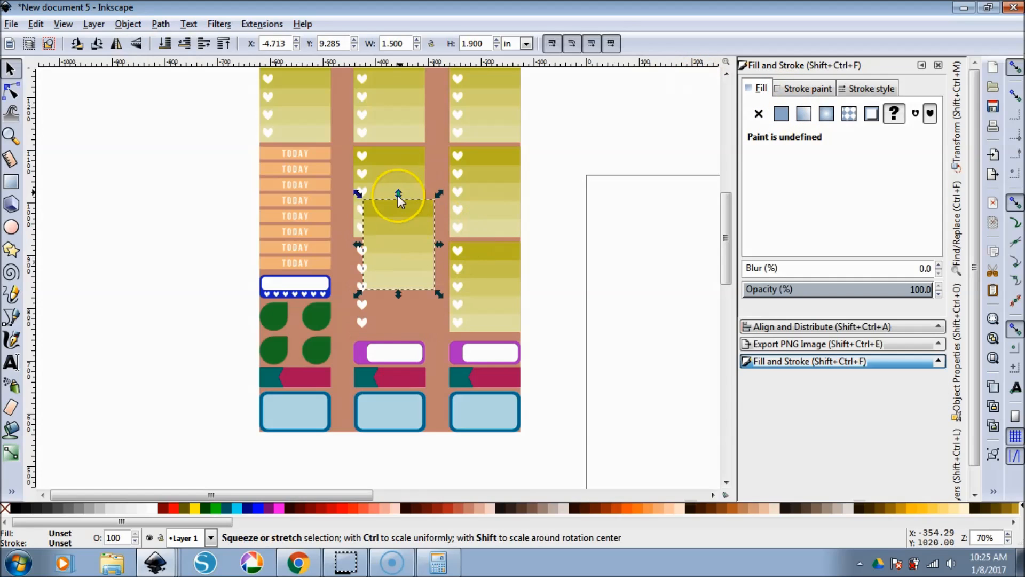
pyautogui.hotkey('ctrl', 'z')
# - Ungroup the third-row middle checklist into its separate rectangles
pyautogui.click(402, 252)
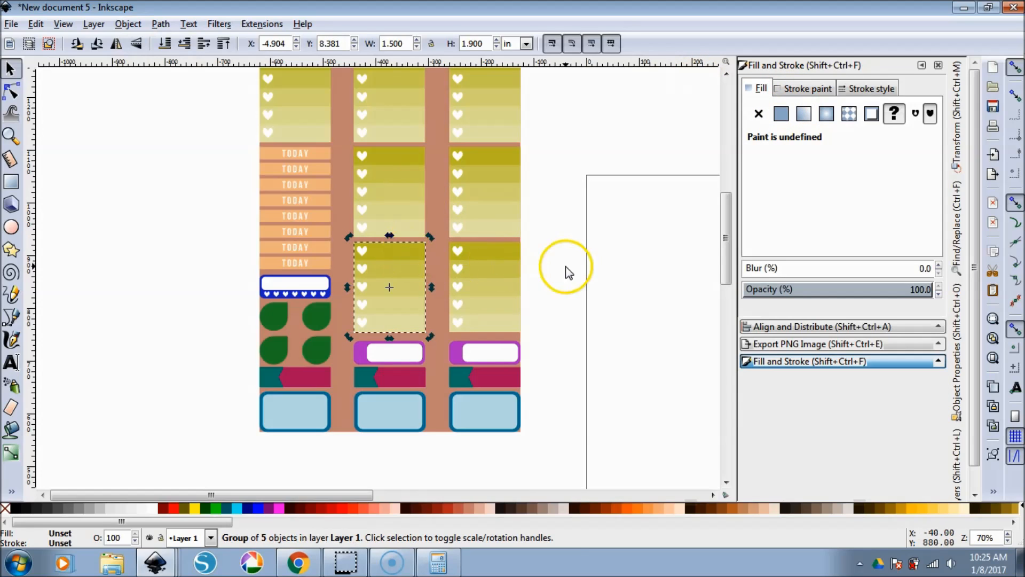
pyautogui.click(565, 266)
pyautogui.click(405, 254)
pyautogui.hotkey('ctrl', 'shift', 'g')
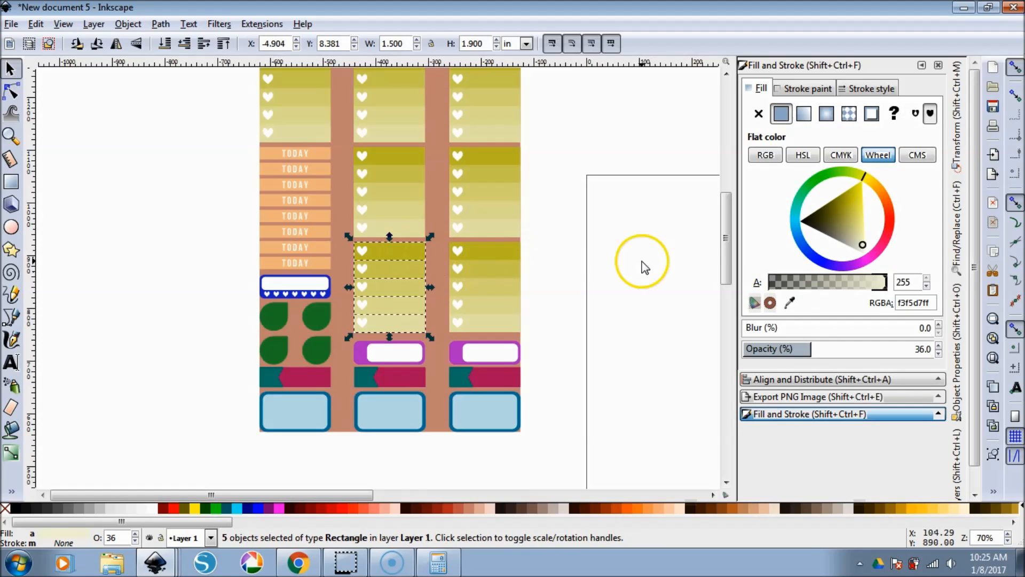
# - Shift the fill hue of the third-row middle checklist's base rectangle toward orange
pyautogui.click(440, 258)
pyautogui.click(395, 253)
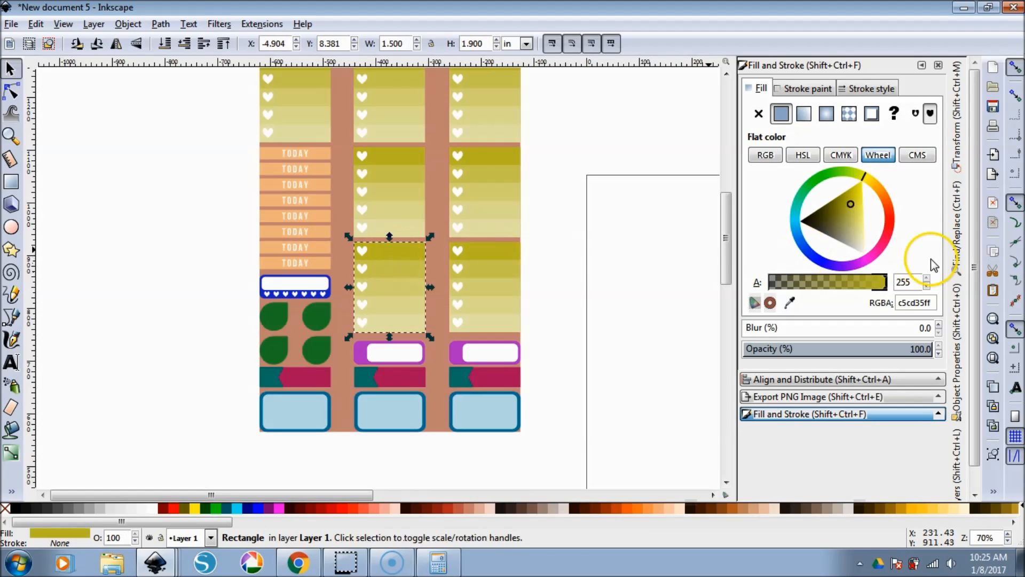
pyautogui.click(884, 203)
pyautogui.moveTo(884, 206); pyautogui.dragTo(875, 184)
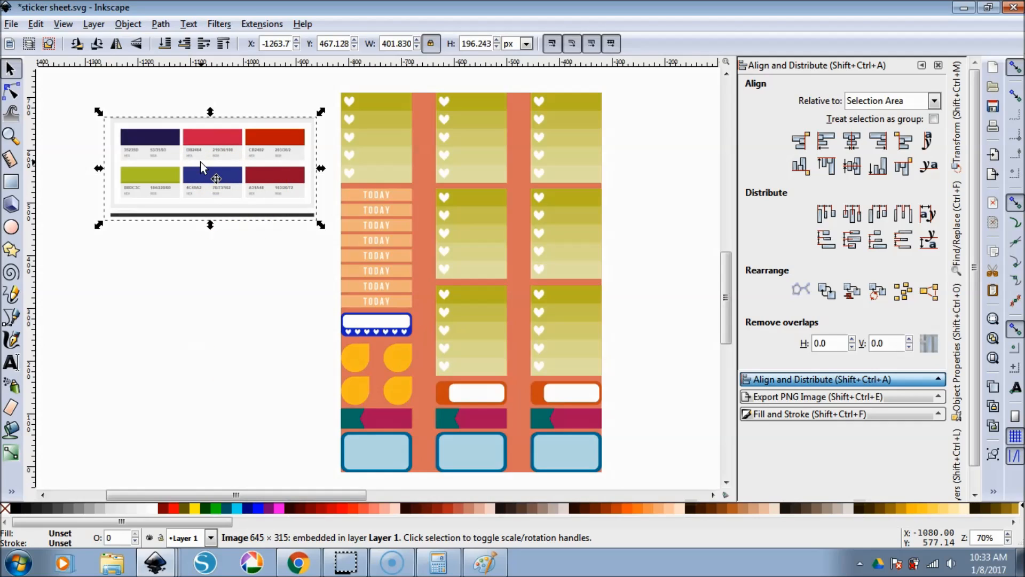
# - Select the whole sticker sheet beside the palette image and ungroup it
pyautogui.click(644, 268)
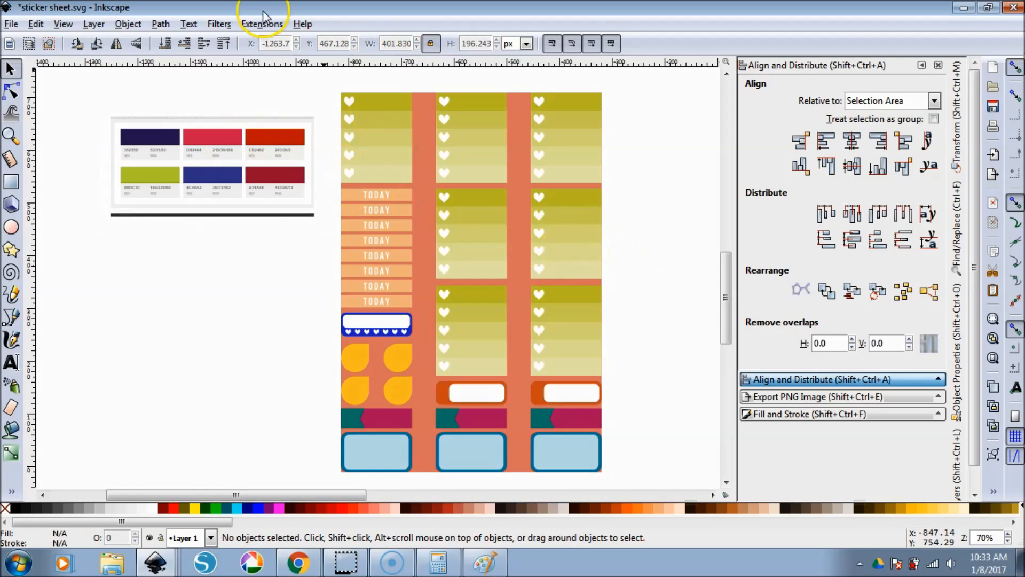
pyautogui.moveTo(327, 88); pyautogui.dragTo(653, 476)
pyautogui.hotkey('ctrl', 'shift', 'g')
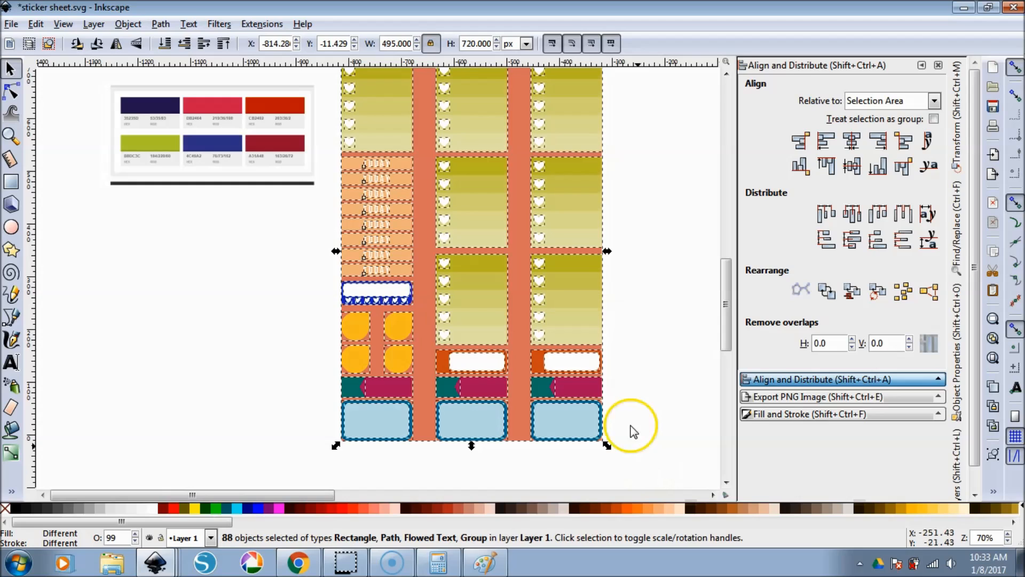
pyautogui.click(420, 259)
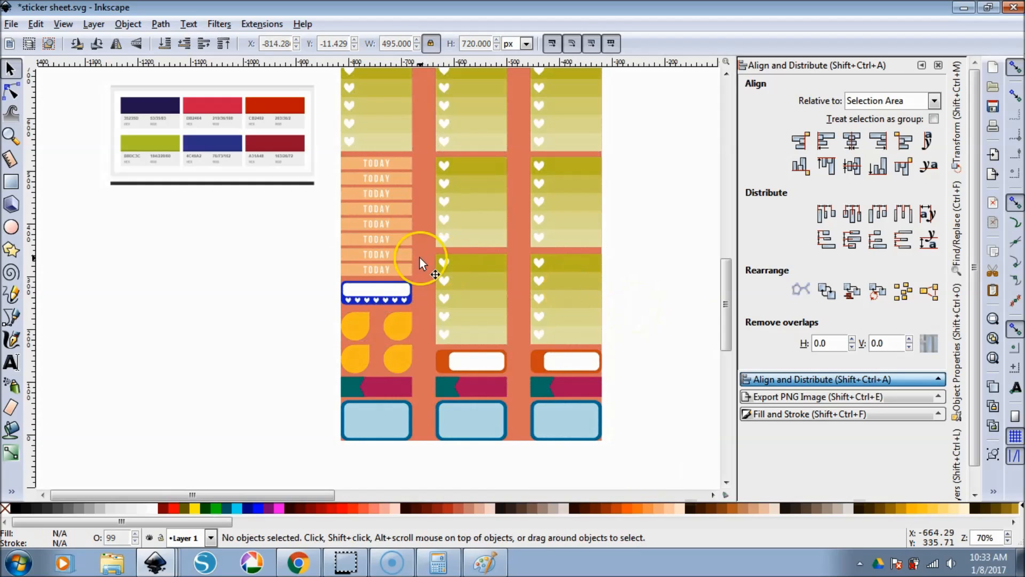
# - Select all seven checklists on the sheet and ungroup them into their separate rectangles
pyautogui.keyDown('shift'); pyautogui.click(460, 267); pyautogui.keyUp('shift')
pyautogui.keyDown('shift'); pyautogui.click(475, 163); pyautogui.keyUp('shift')
pyautogui.keyDown('shift'); pyautogui.click(561, 181); pyautogui.keyUp('shift')
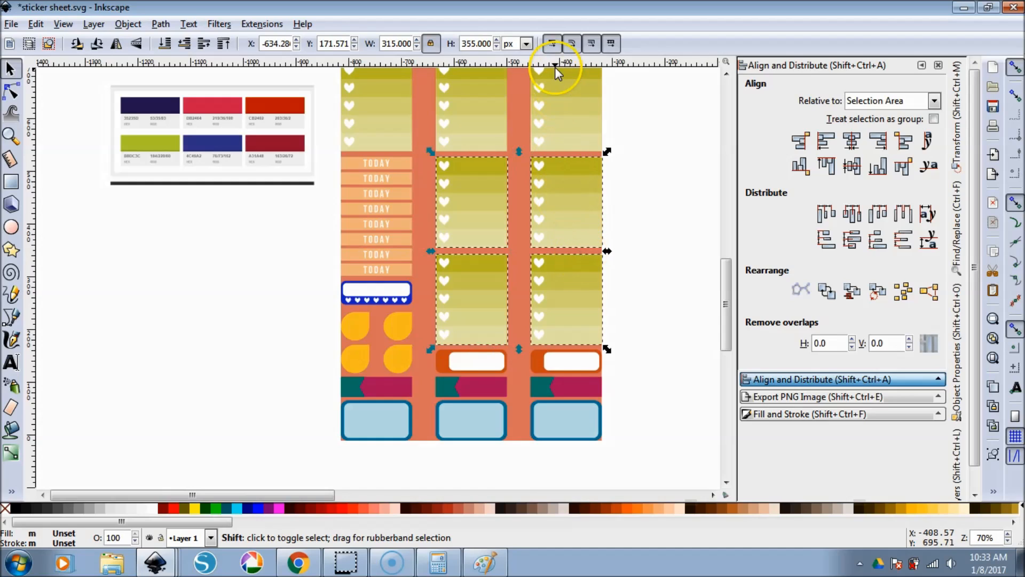
pyautogui.keyDown('shift'); pyautogui.click(554, 72); pyautogui.keyUp('shift')
pyautogui.keyDown('shift'); pyautogui.click(446, 82); pyautogui.keyUp('shift')
pyautogui.keyDown('shift'); pyautogui.click(389, 78); pyautogui.keyUp('shift')
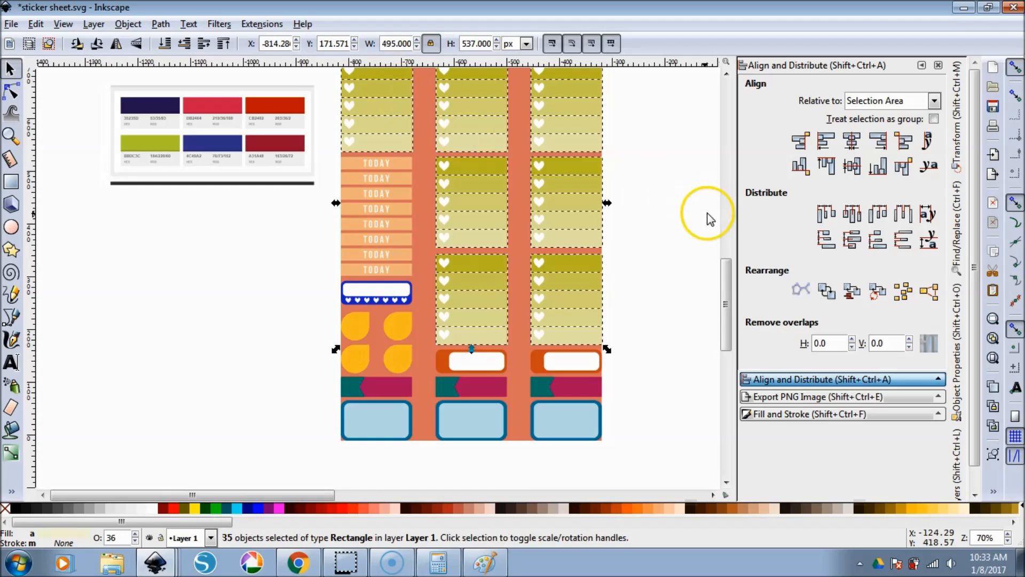
pyautogui.click(657, 217)
# - Show the Fill and Stroke settings and fill the top-left checklist's base rectangle with the palette image's dark purple
pyautogui.click(820, 414)
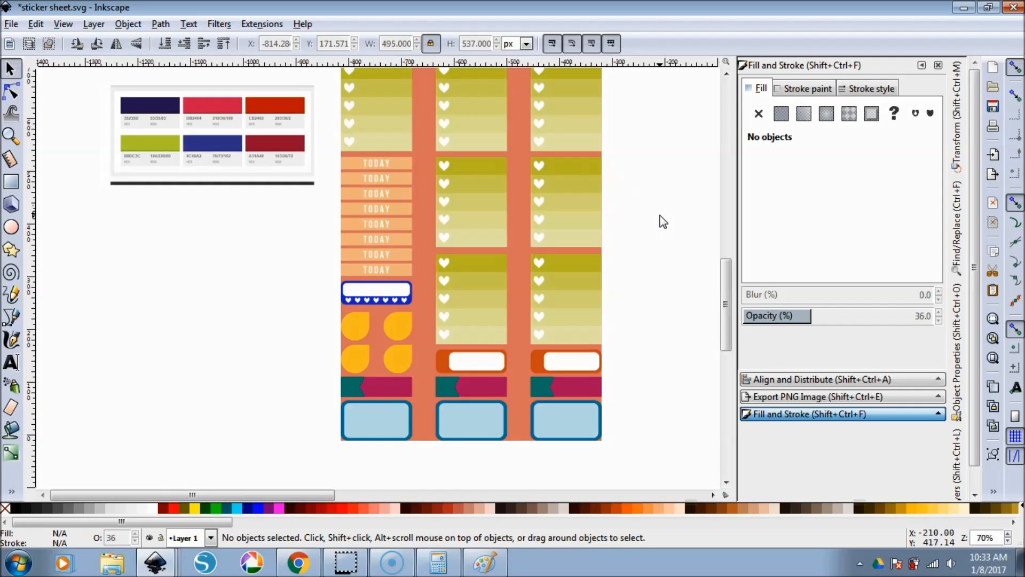
pyautogui.scroll(3, 661, 217)
pyautogui.scroll(-2, 663, 221)
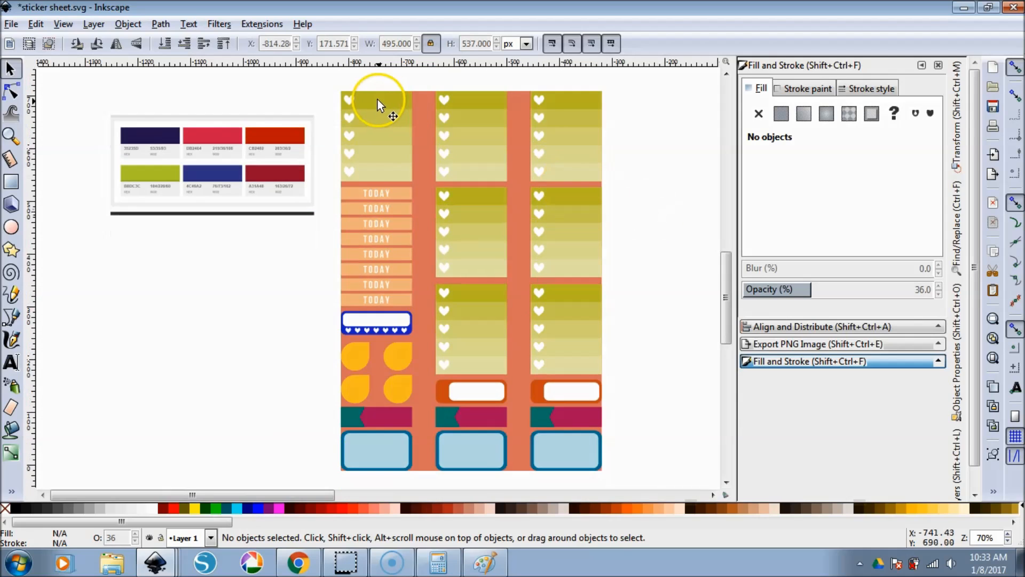
pyautogui.click(377, 98)
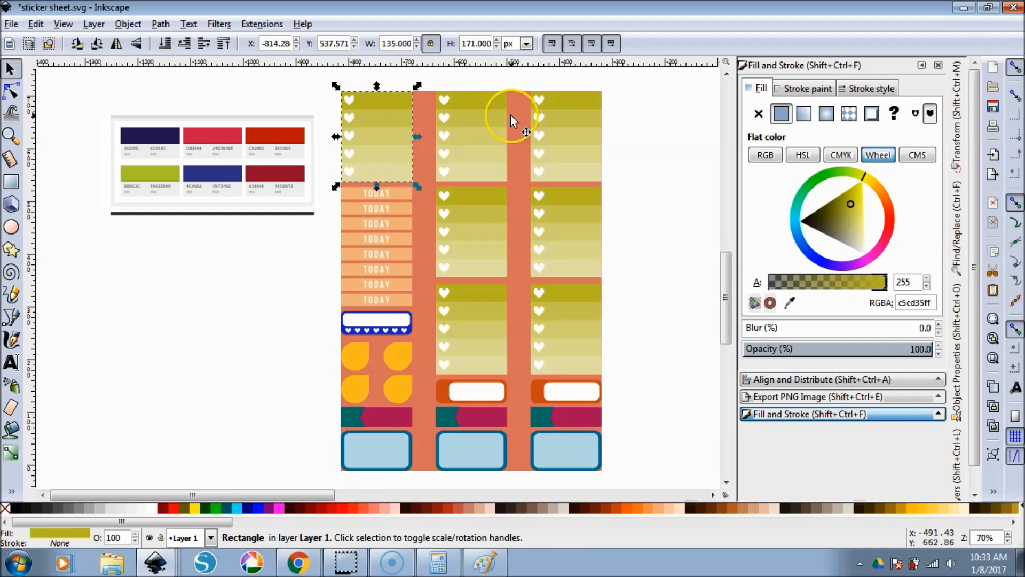
pyautogui.click(477, 99)
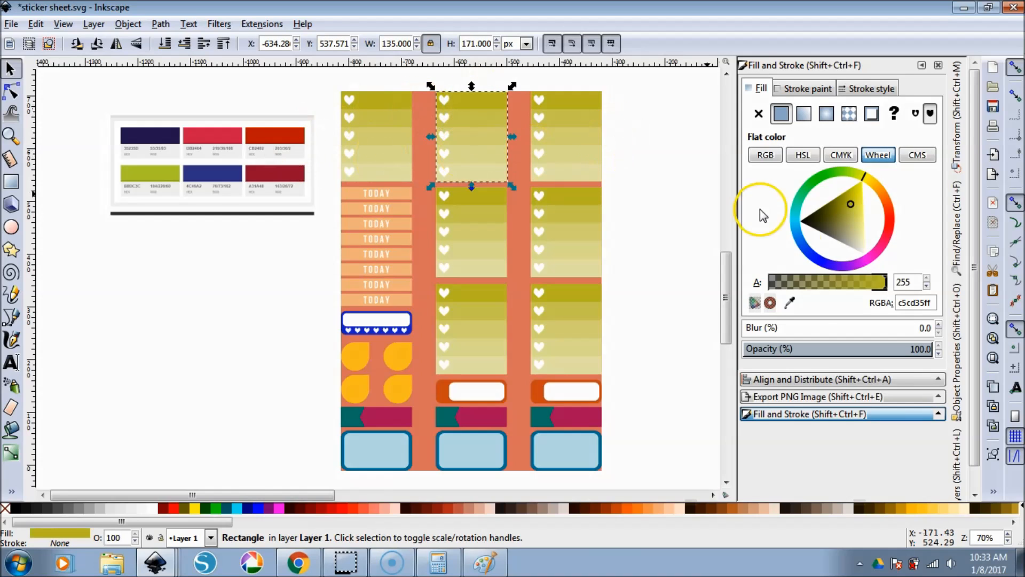
pyautogui.click(410, 102)
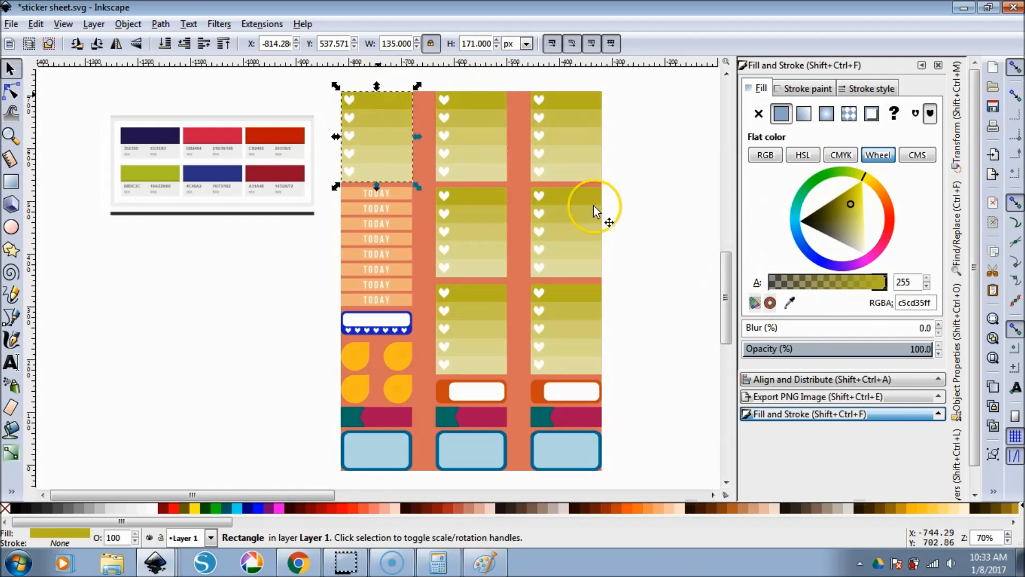
pyautogui.click(789, 303)
pyautogui.click(161, 136)
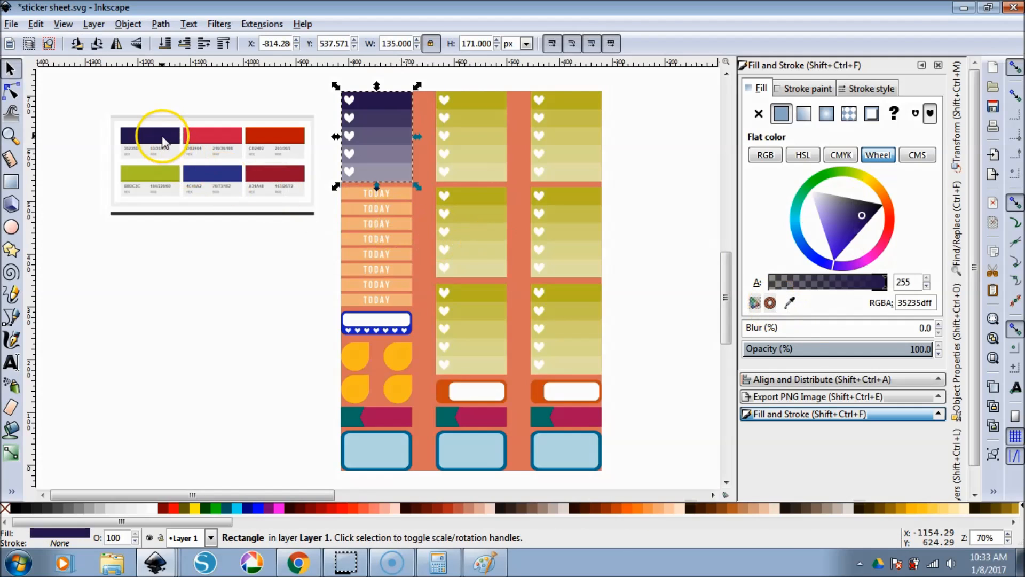
# - Fill the top-row middle checklist with the palette's pinkish red and the top-row right checklist with its orange-red, sampled from the image
pyautogui.click(479, 98)
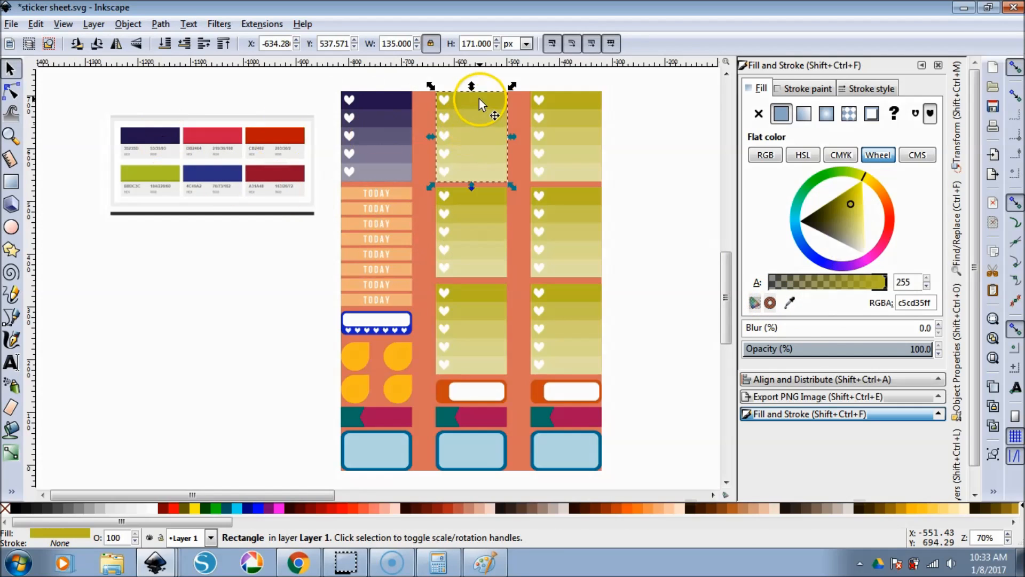
pyautogui.click(789, 303)
pyautogui.click(230, 137)
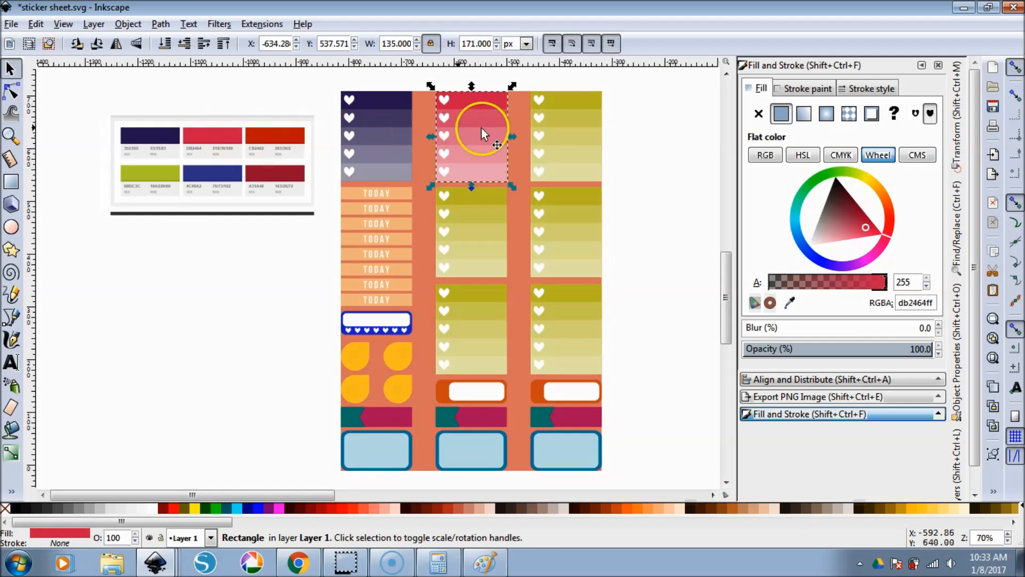
pyautogui.click(567, 102)
pyautogui.click(789, 302)
pyautogui.click(285, 134)
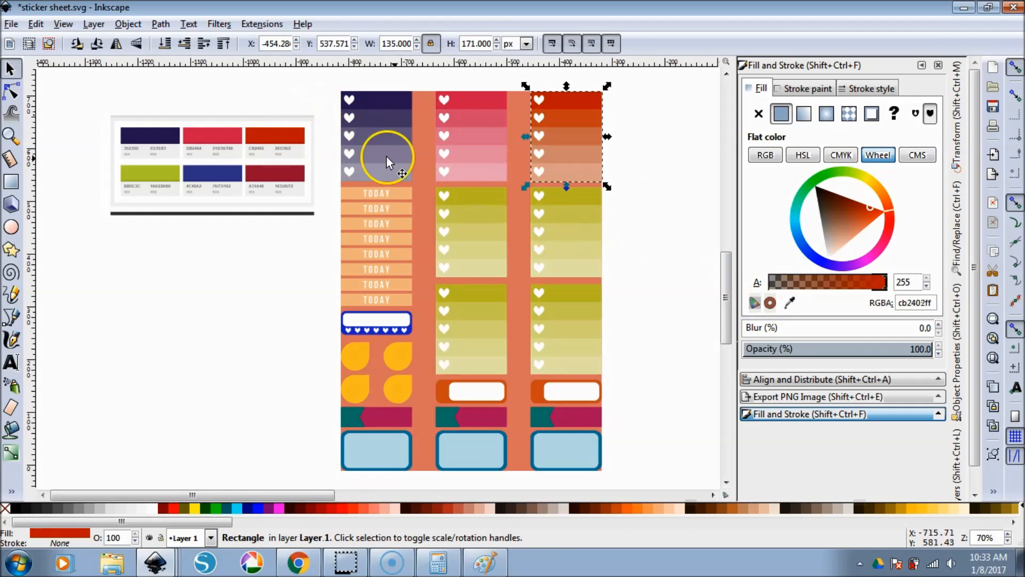
# - Fill the second-row middle checklist with the palette's lime green and the second-row right checklist with its blue
pyautogui.click(471, 196)
pyautogui.click(790, 303)
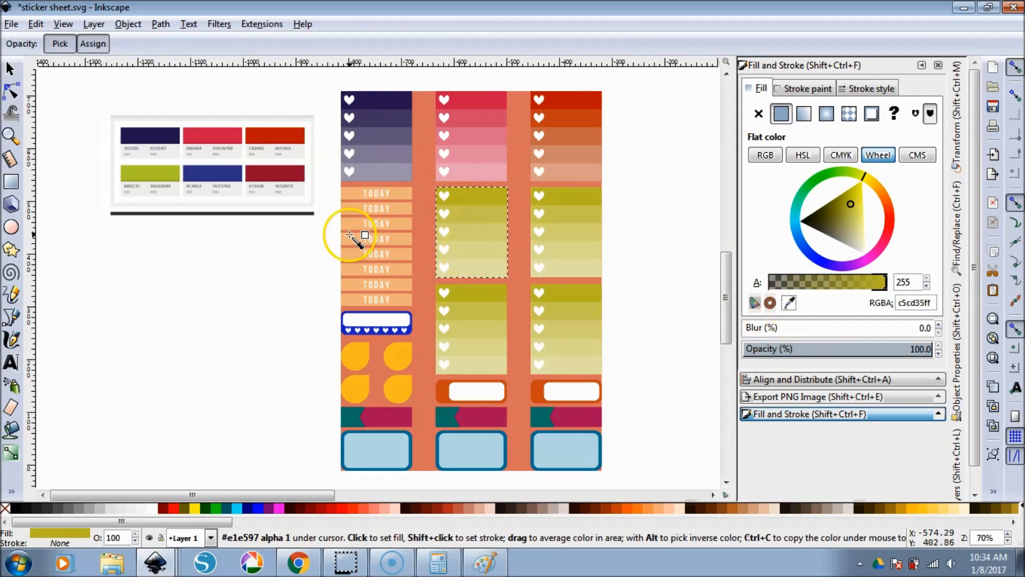
pyautogui.click(153, 176)
pyautogui.click(559, 199)
pyautogui.click(790, 303)
pyautogui.click(222, 176)
# - Fill the third-row middle checklist with the palette's dark red and shift the third-row right checklist's hue to orange
pyautogui.click(480, 288)
pyautogui.click(789, 302)
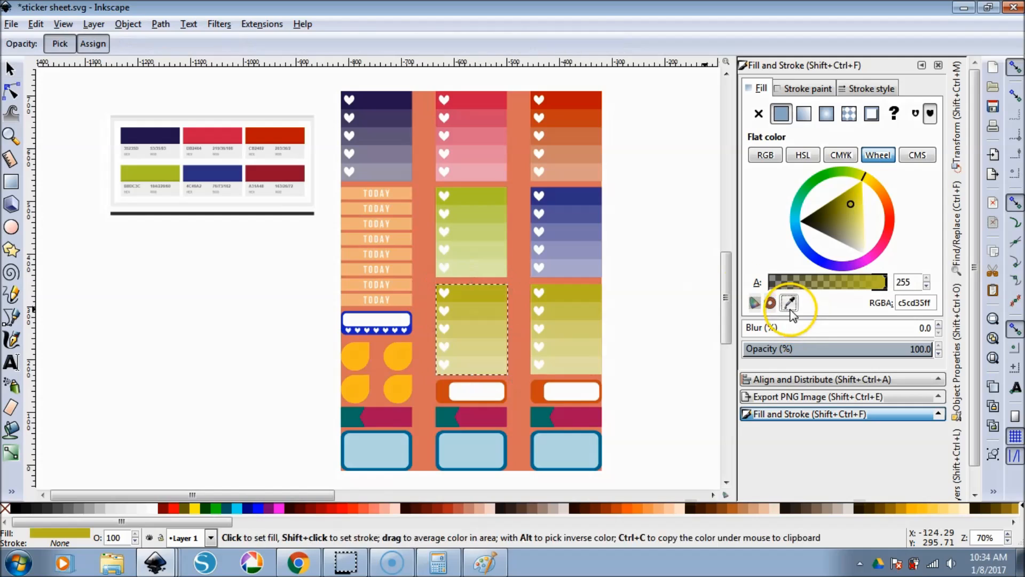
pyautogui.click(275, 176)
pyautogui.click(572, 293)
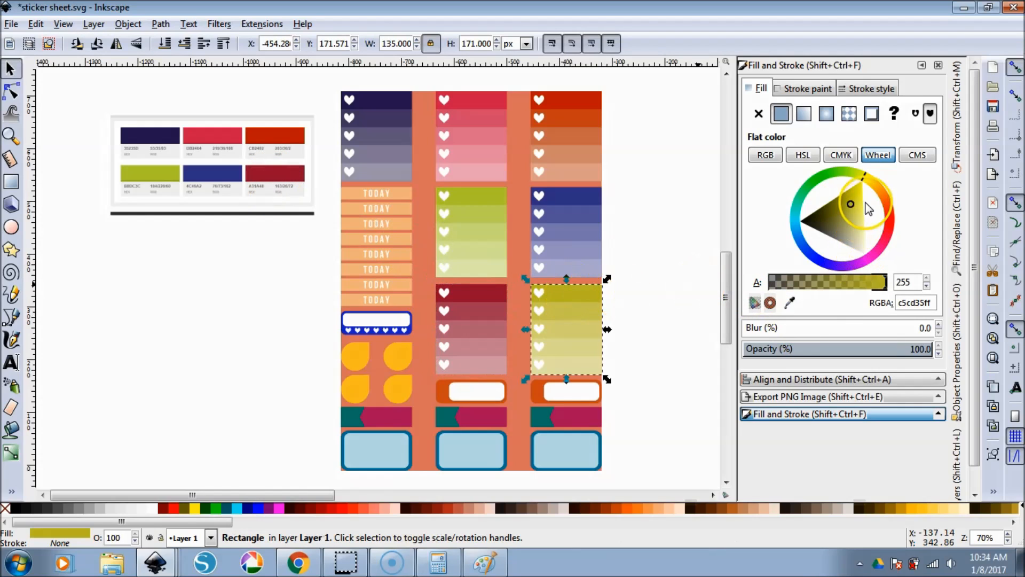
pyautogui.click(887, 201)
pyautogui.click(651, 359)
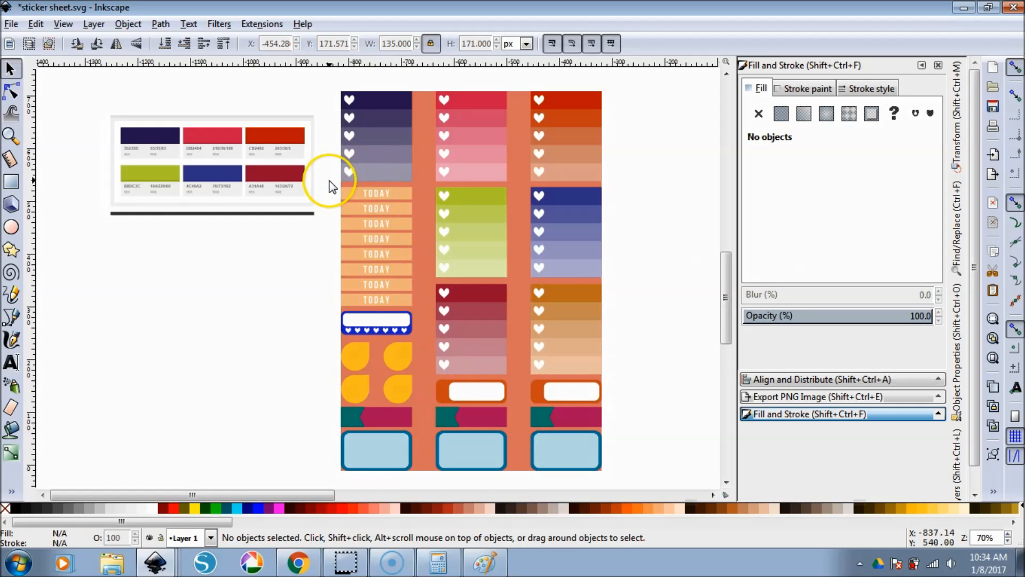
# - Select the rectangles behind the eight TODAY labels and fill them with the palette's pinkish red
pyautogui.moveTo(329, 181); pyautogui.dragTo(370, 198)
pyautogui.moveTo(380, 257); pyautogui.dragTo(365, 214)
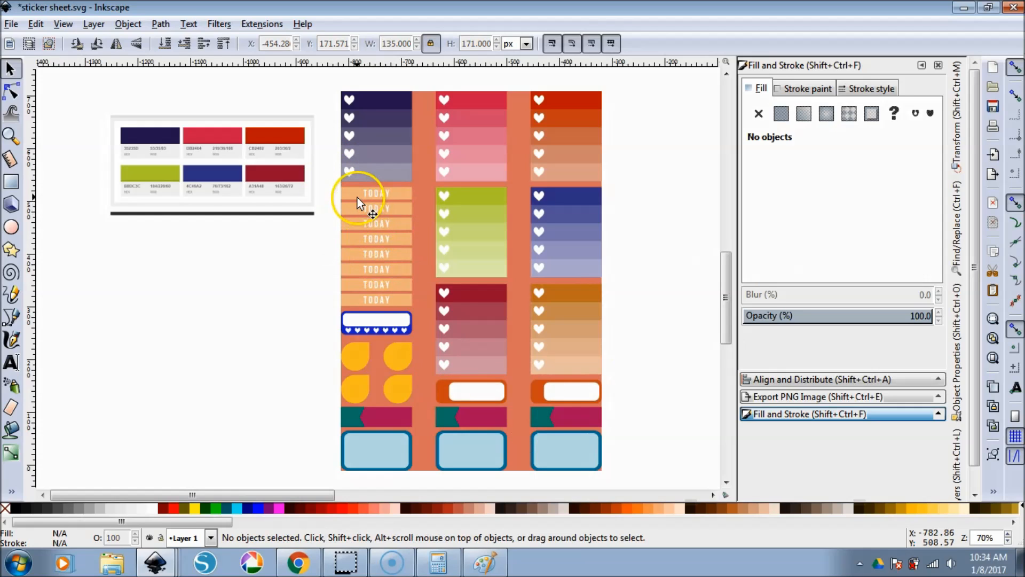
pyautogui.keyDown('shift'); pyautogui.click(357, 197); pyautogui.keyUp('shift')
pyautogui.keyDown('shift'); pyautogui.click(360, 226); pyautogui.keyUp('shift')
pyautogui.keyDown('shift'); pyautogui.click(355, 258); pyautogui.keyUp('shift')
pyautogui.keyDown('shift'); pyautogui.click(353, 240); pyautogui.keyUp('shift')
pyautogui.keyDown('shift'); pyautogui.click(347, 270); pyautogui.keyUp('shift')
pyautogui.keyDown('shift'); pyautogui.click(354, 285); pyautogui.keyUp('shift')
pyautogui.keyDown('shift'); pyautogui.click(361, 300); pyautogui.keyUp('shift')
pyautogui.click(791, 304)
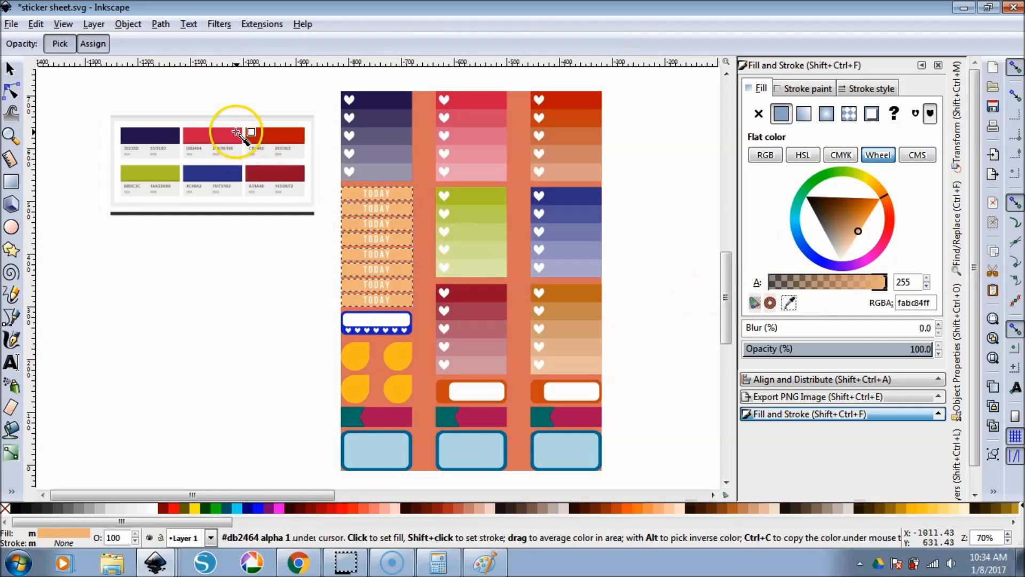
pyautogui.click(218, 139)
pyautogui.press('s')
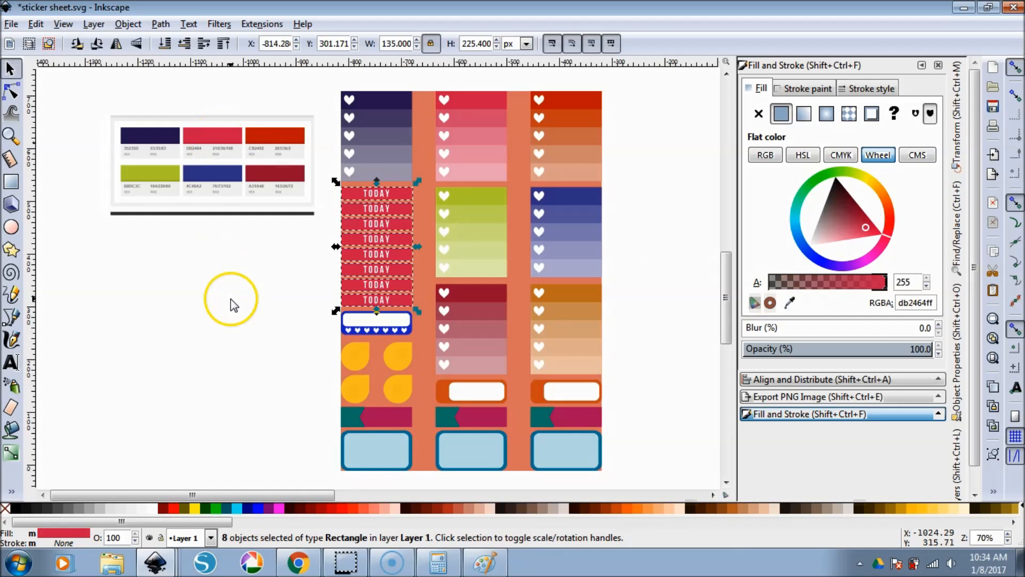
pyautogui.click(235, 302)
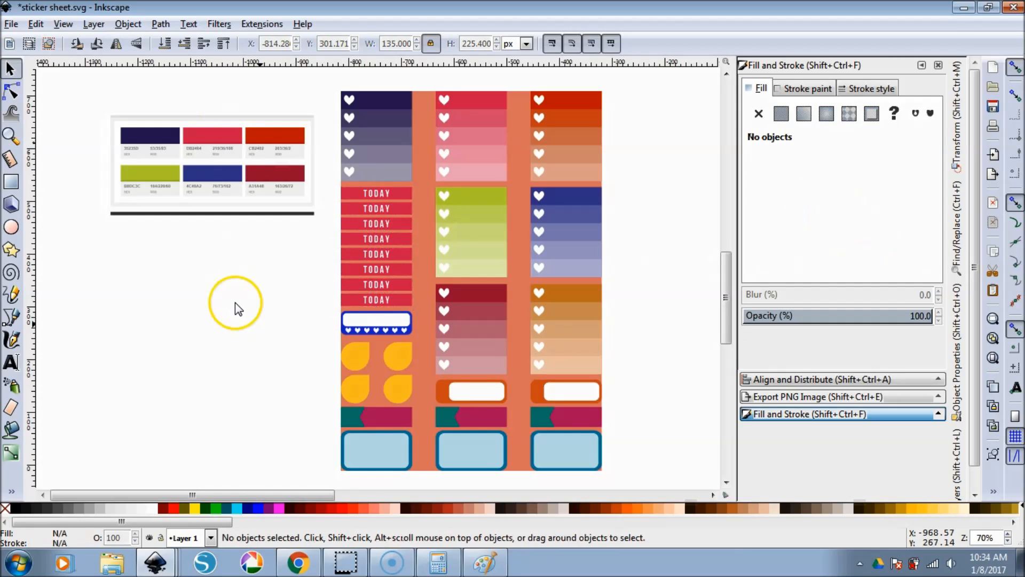
# - Fill the blue rectangle of the label with the row of hearts with the palette's orange-red
pyautogui.click(342, 329)
pyautogui.scroll(2, 325, 338)
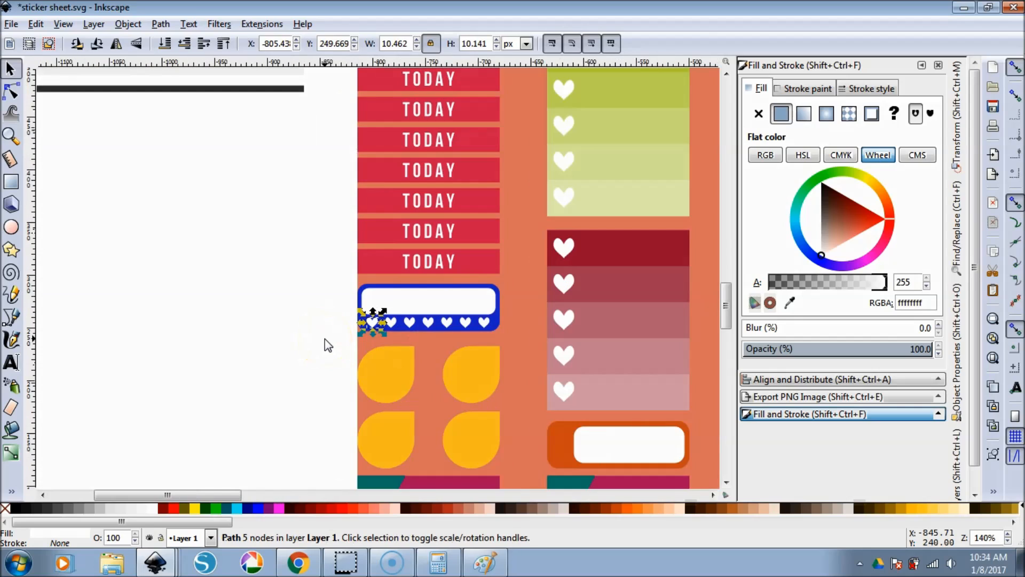
pyautogui.click(352, 316)
pyautogui.keyDown('ctrl'); pyautogui.click(360, 319); pyautogui.keyUp('ctrl')
pyautogui.scroll(-2, 360, 321)
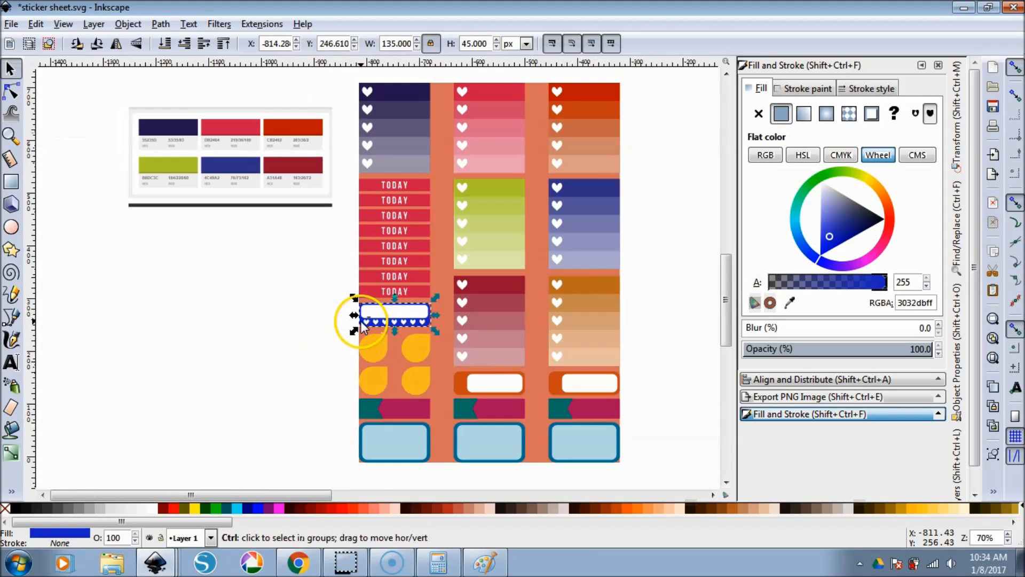
pyautogui.click(789, 302)
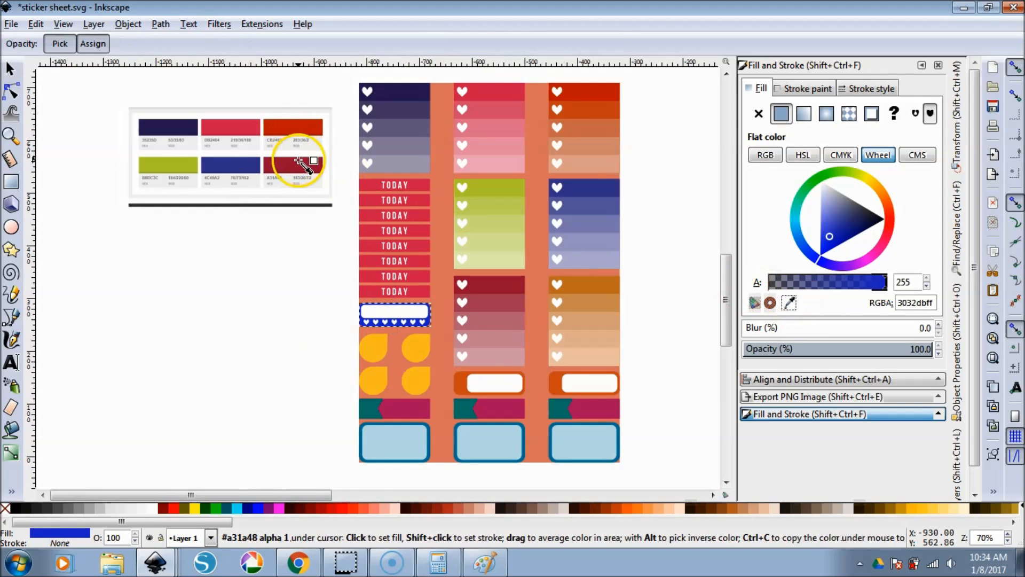
pyautogui.click(302, 130)
pyautogui.click(270, 321)
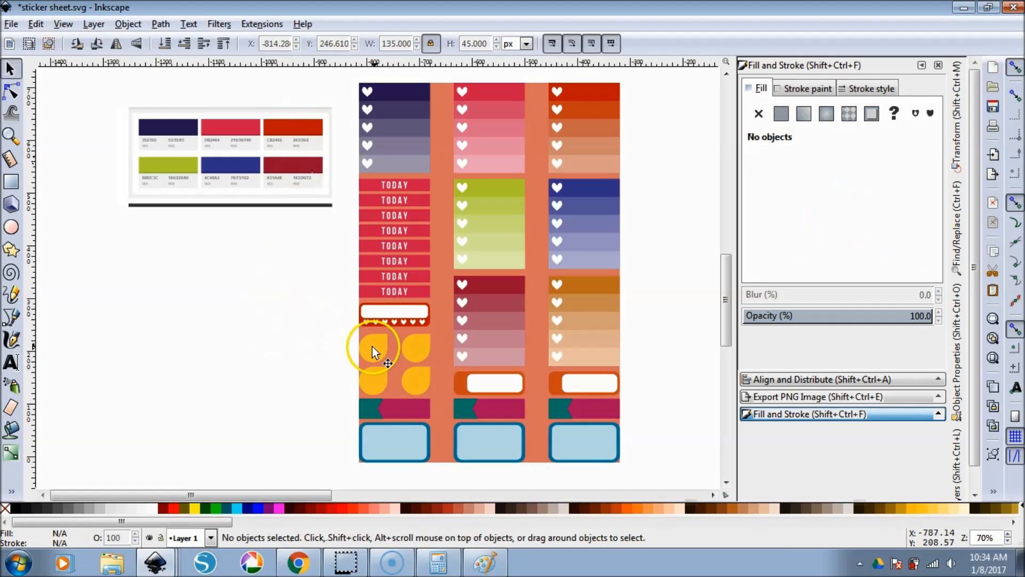
# - Fill the upper-left drop with the palette's dark purple and the upper-right drop with its pinkish red
pyautogui.click(373, 347)
pyautogui.click(789, 302)
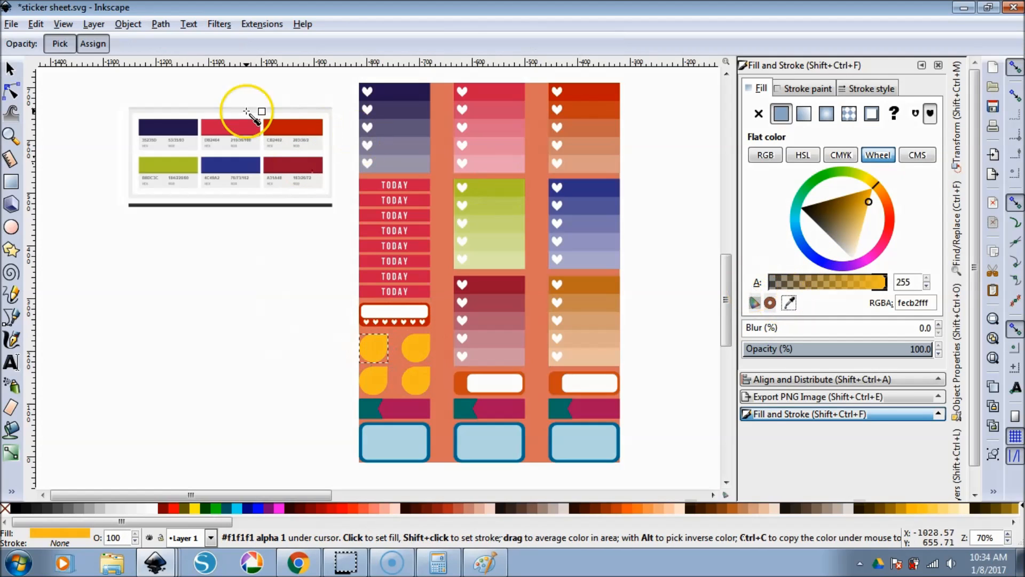
pyautogui.click(169, 132)
pyautogui.click(415, 347)
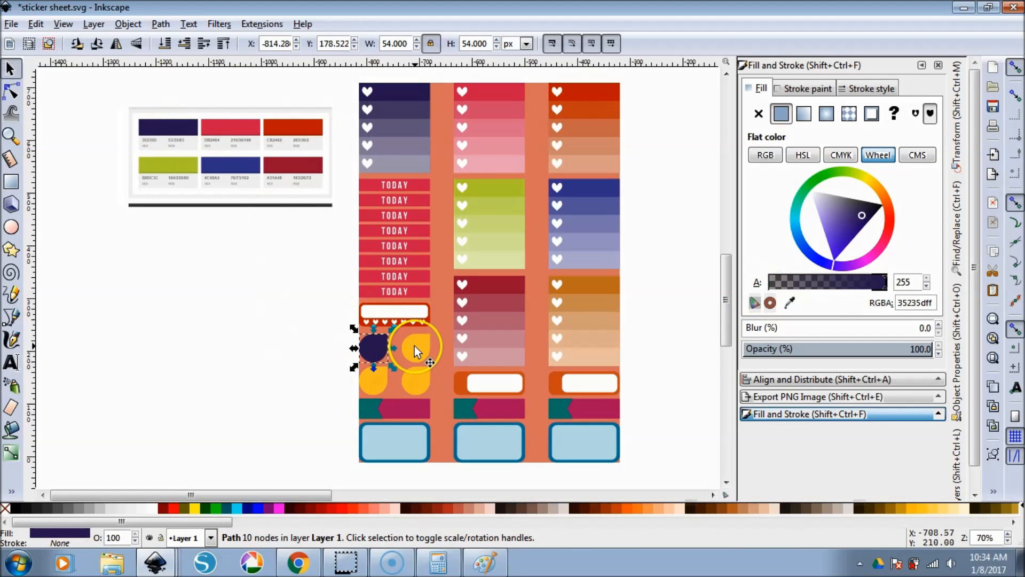
pyautogui.click(791, 303)
pyautogui.click(251, 131)
# - Fill the lower-left drop with the palette's dark red and the lower-right drop with its lime green
pyautogui.click(384, 368)
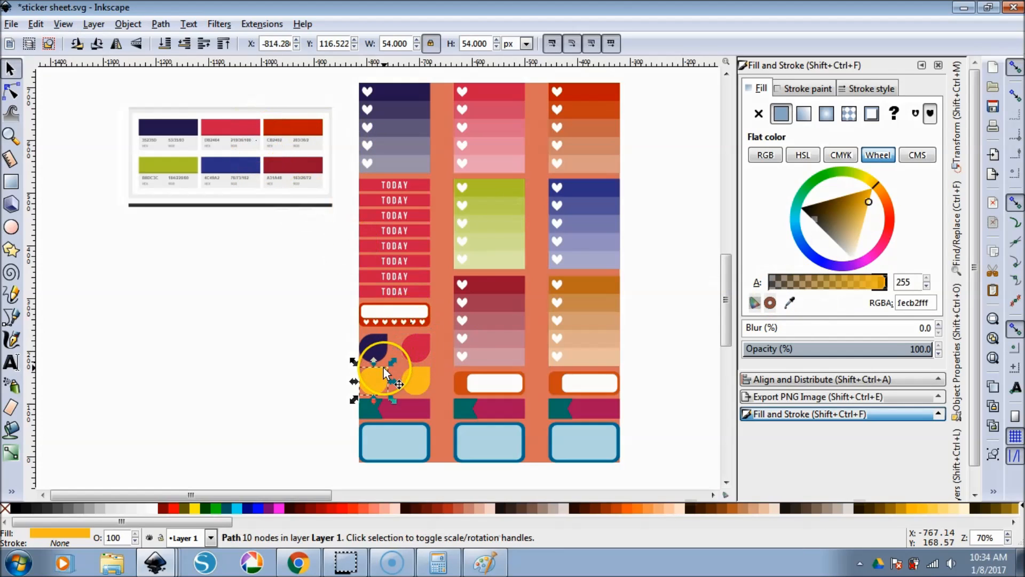
pyautogui.click(790, 302)
pyautogui.click(277, 166)
pyautogui.click(402, 377)
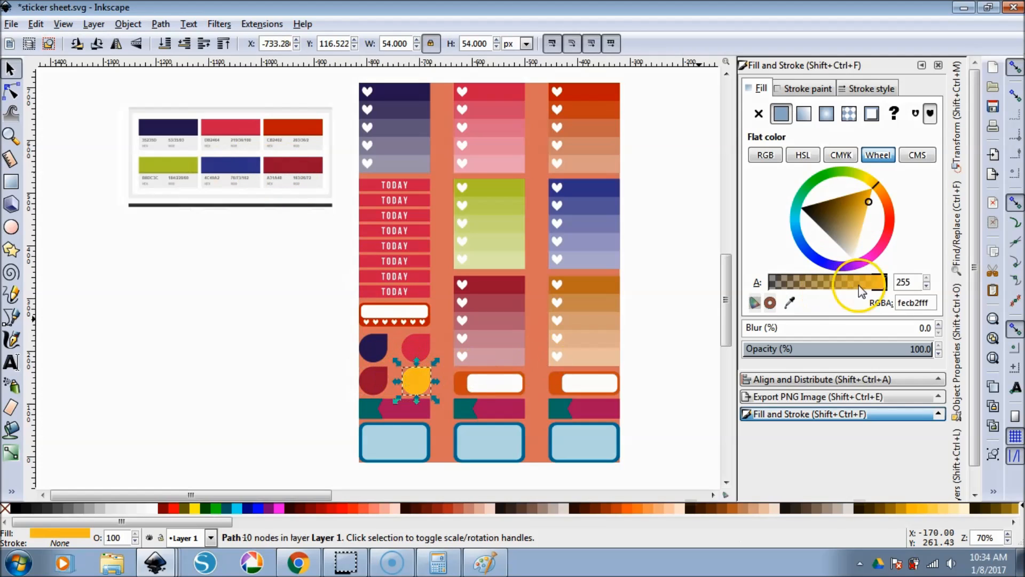
pyautogui.click(790, 302)
pyautogui.click(189, 166)
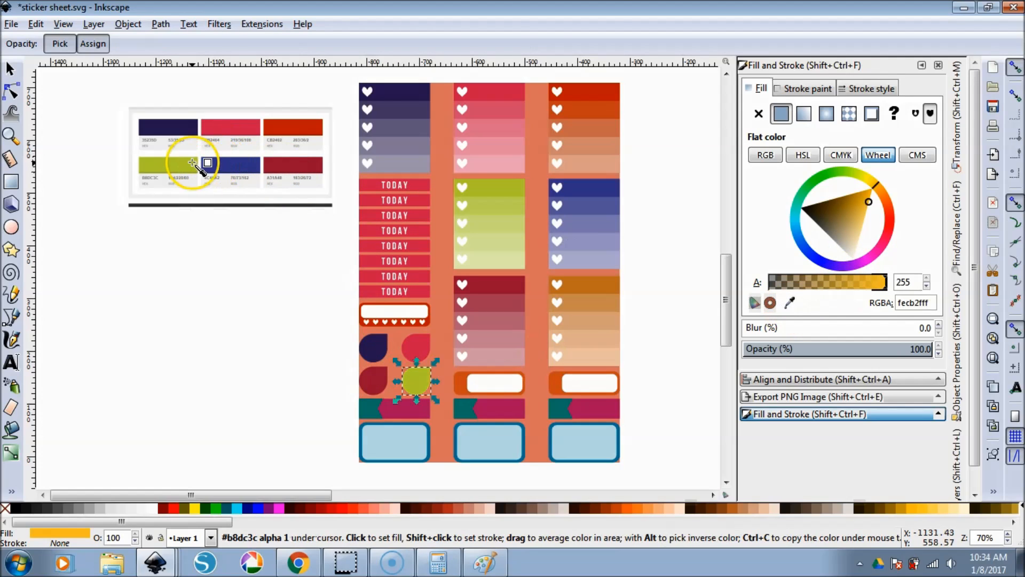
# - Fill the orange base of the middle-column label below the checklists with the palette's orange-red
pyautogui.click(443, 384)
pyautogui.click(470, 384)
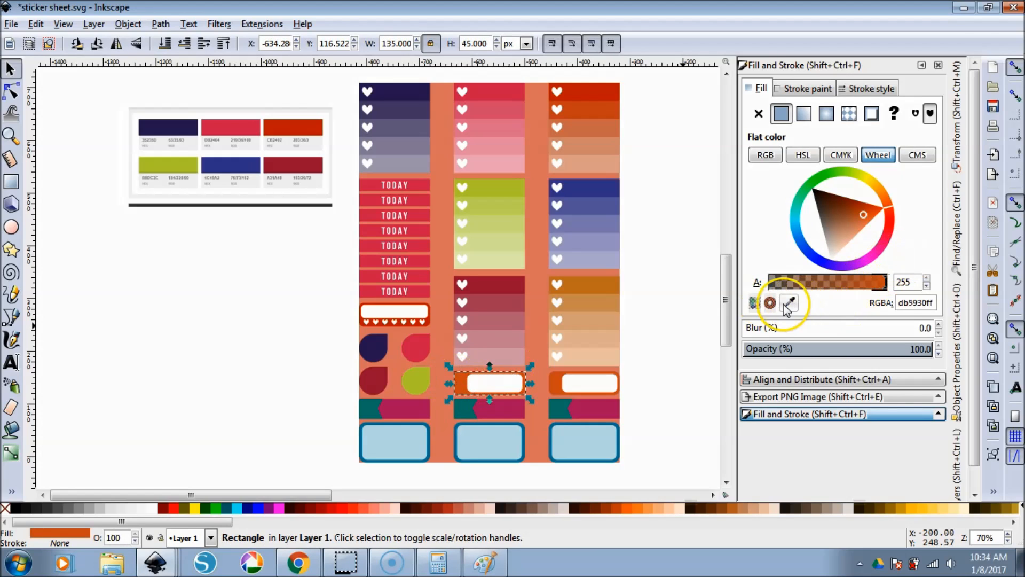
pyautogui.click(790, 302)
pyautogui.click(302, 133)
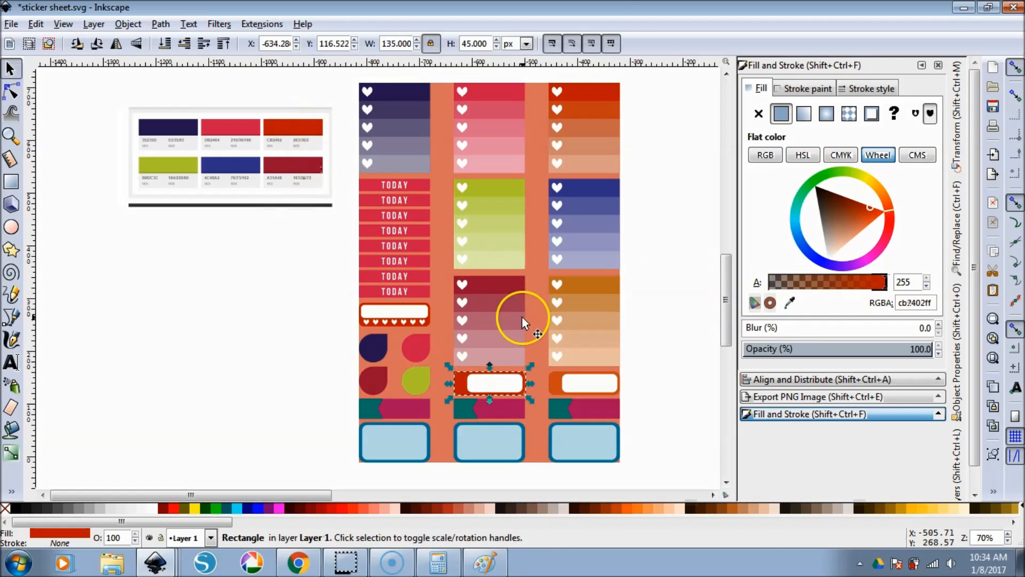
pyautogui.click(565, 382)
pyautogui.click(790, 302)
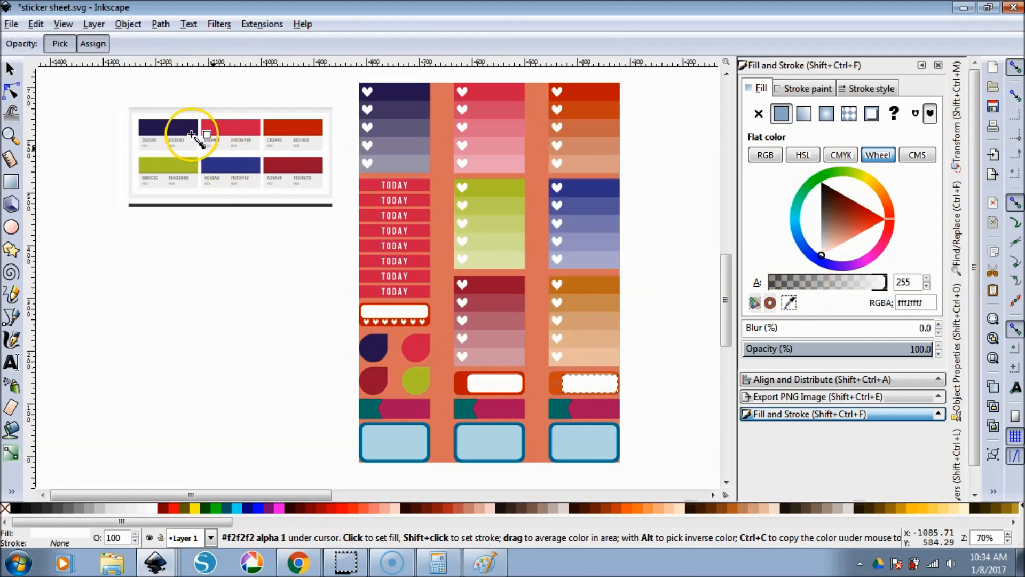
pyautogui.click(192, 134)
pyautogui.hotkey('ctrl', 'z')
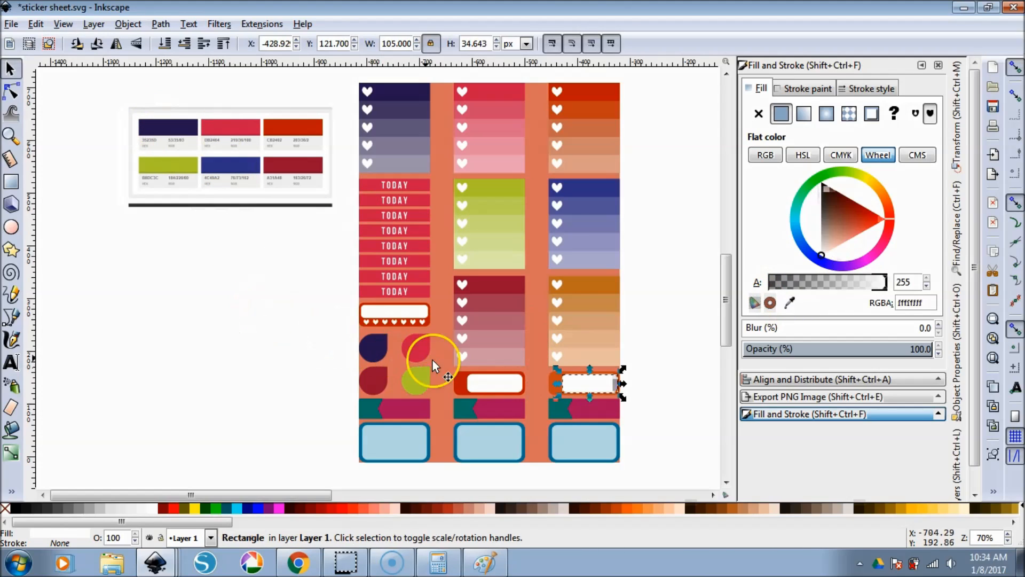
# - Fill the orange base of the right-column label below the checklists with the palette's dark purple
pyautogui.click(553, 393)
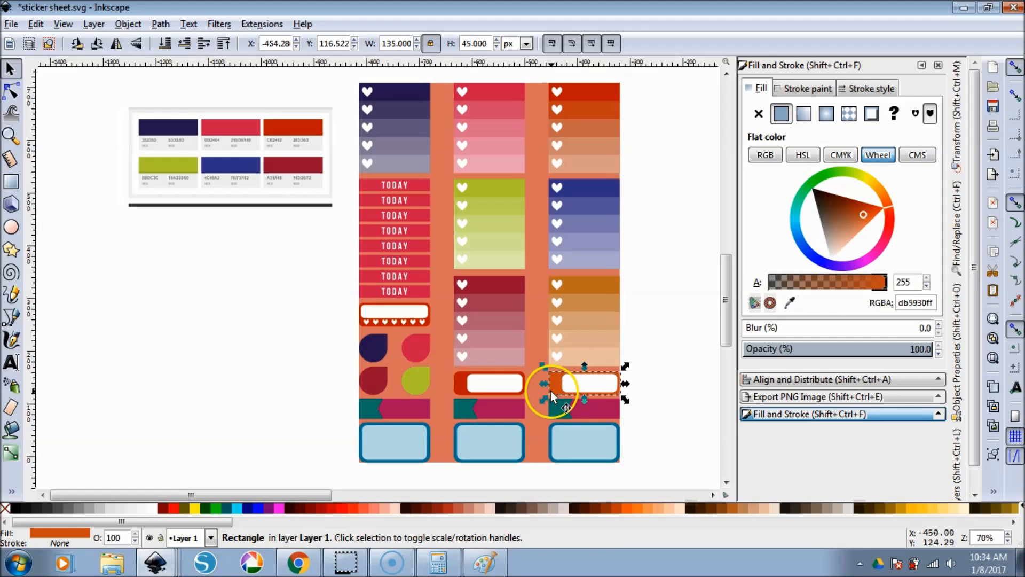
pyautogui.click(790, 302)
pyautogui.click(196, 132)
# - Move the palette image down beside the bottom boxes and fill the left box's blue frame with the palette's pinkish red
pyautogui.scroll(-4, 213, 286)
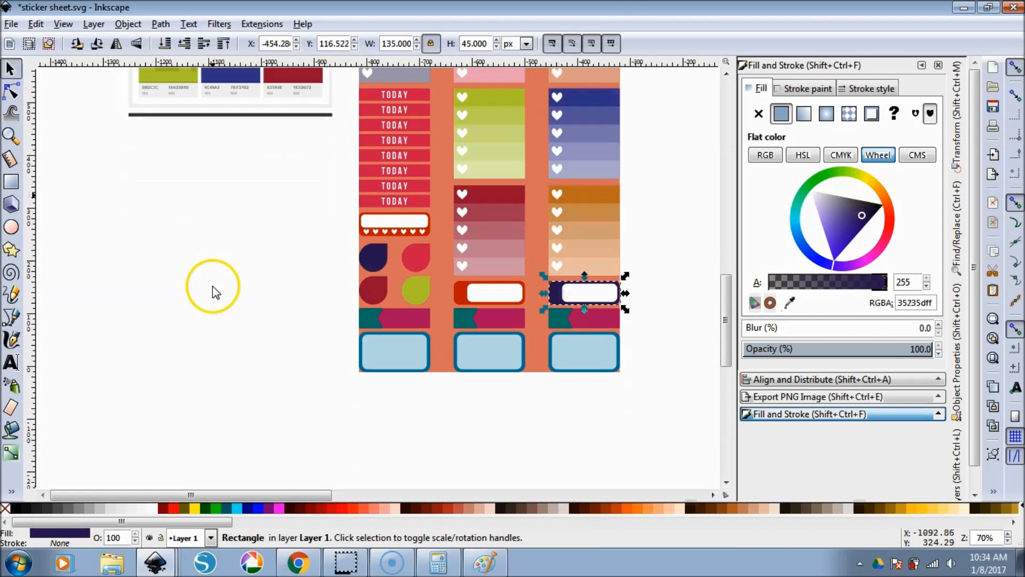
pyautogui.click(374, 380)
pyautogui.moveTo(256, 88); pyautogui.dragTo(270, 323)
pyautogui.keyDown('ctrl'); pyautogui.scroll(2, 385, 393); pyautogui.keyUp('ctrl')
pyautogui.click(372, 386)
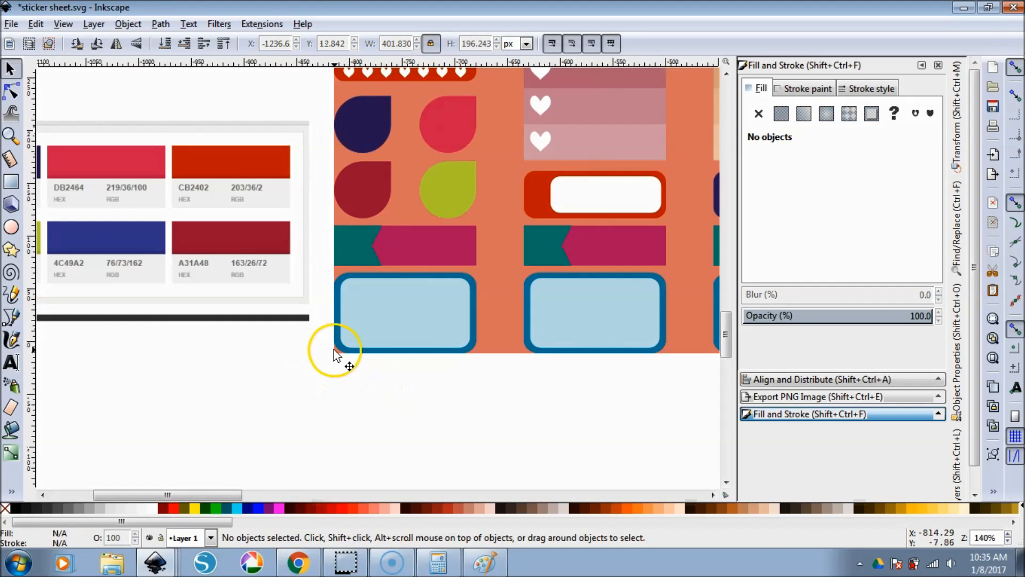
pyautogui.click(338, 350)
pyautogui.click(788, 302)
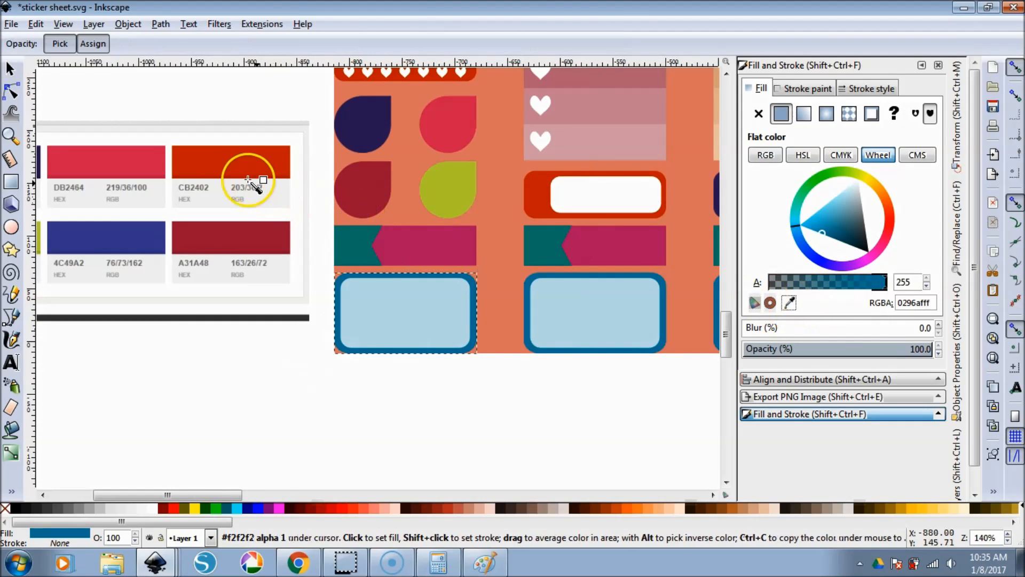
pyautogui.click(129, 171)
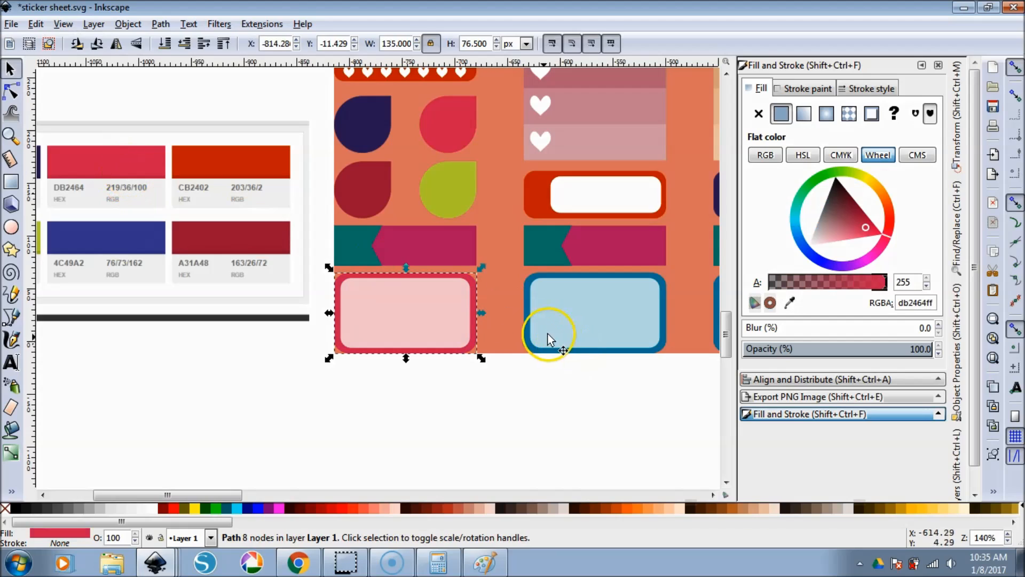
# - Fill the blue frame of the middle bottom box with the palette's indigo blue
pyautogui.click(531, 350)
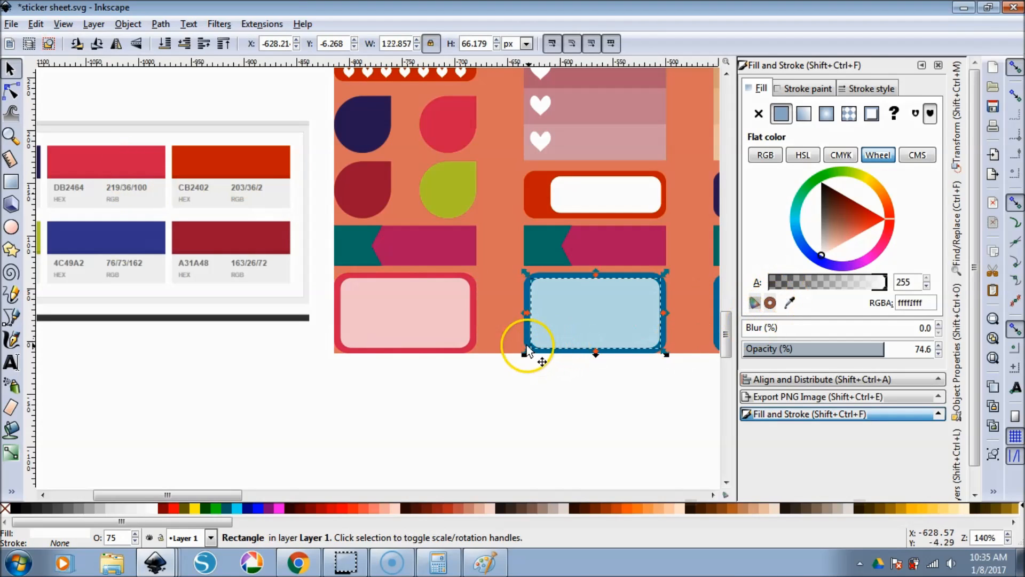
pyautogui.click(523, 350)
pyautogui.click(789, 303)
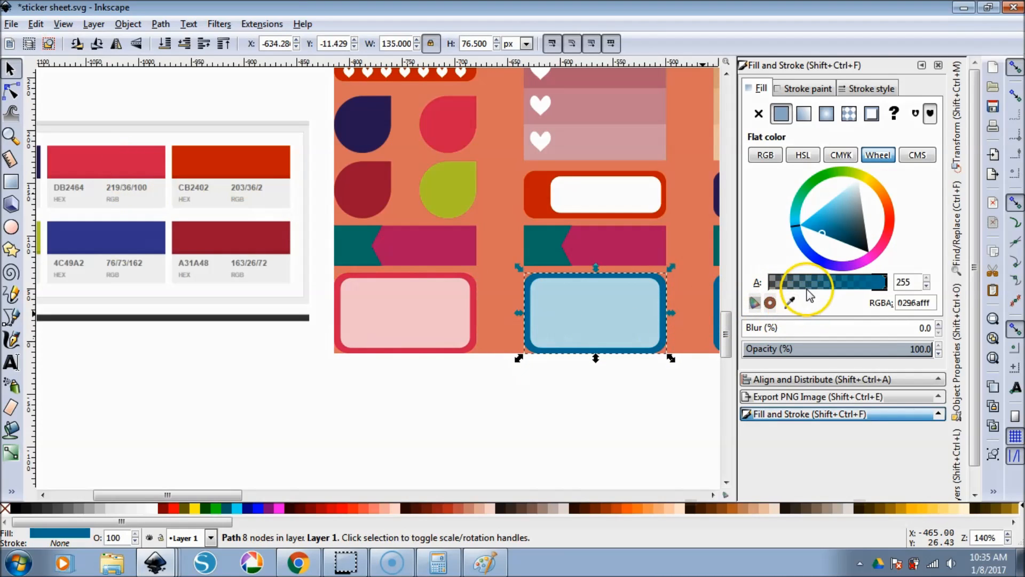
pyautogui.click(161, 240)
# - Move the palette image to the right of the sheet and fill the right bottom box's frame with its lime green
pyautogui.moveTo(178, 170); pyautogui.dragTo(437, 368)
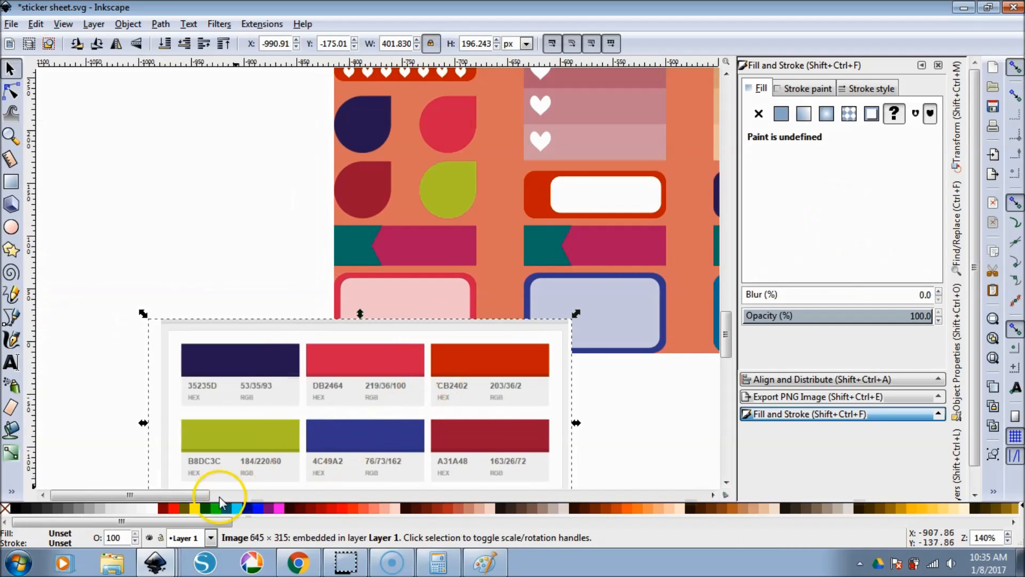
pyautogui.moveTo(159, 495); pyautogui.dragTo(230, 503)
pyautogui.moveTo(161, 421); pyautogui.dragTo(551, 261)
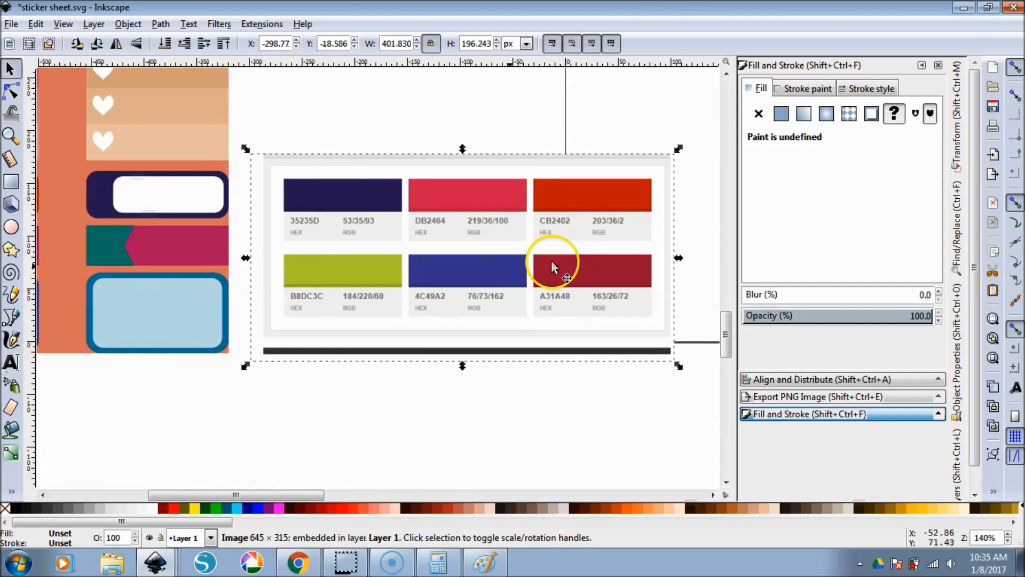
pyautogui.click(206, 369)
pyautogui.click(223, 347)
pyautogui.click(208, 381)
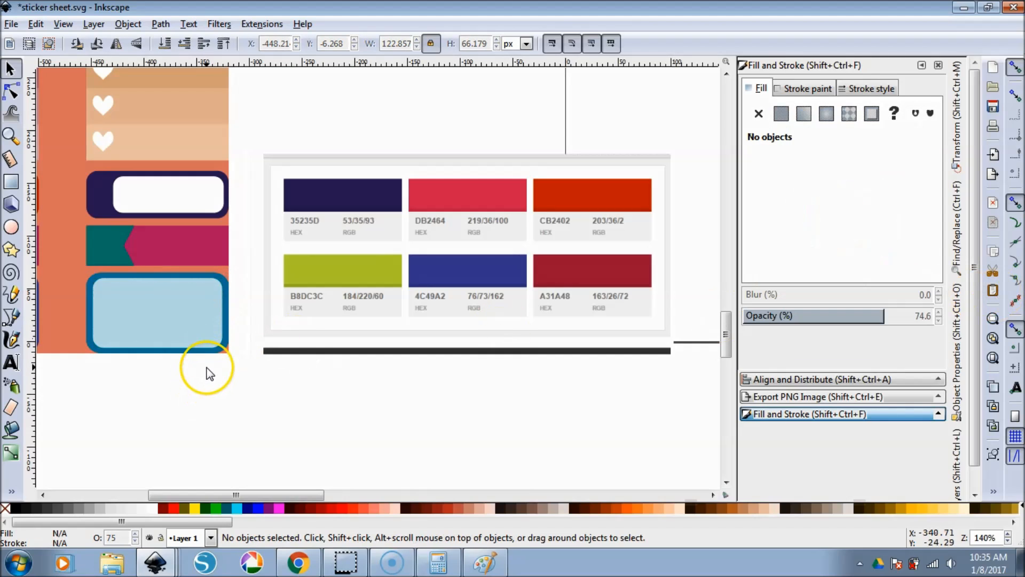
pyautogui.click(207, 355)
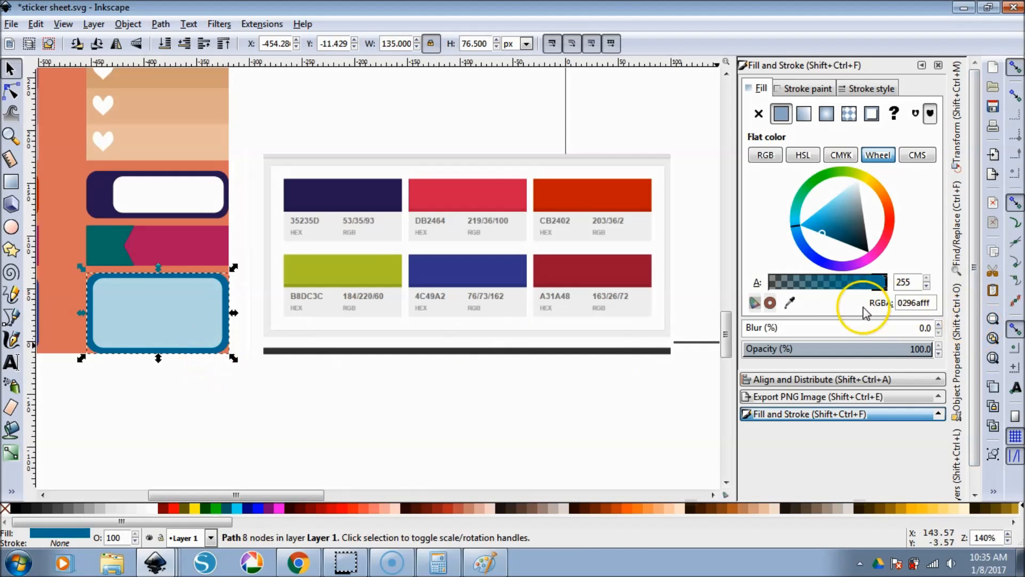
pyautogui.click(789, 303)
pyautogui.click(357, 277)
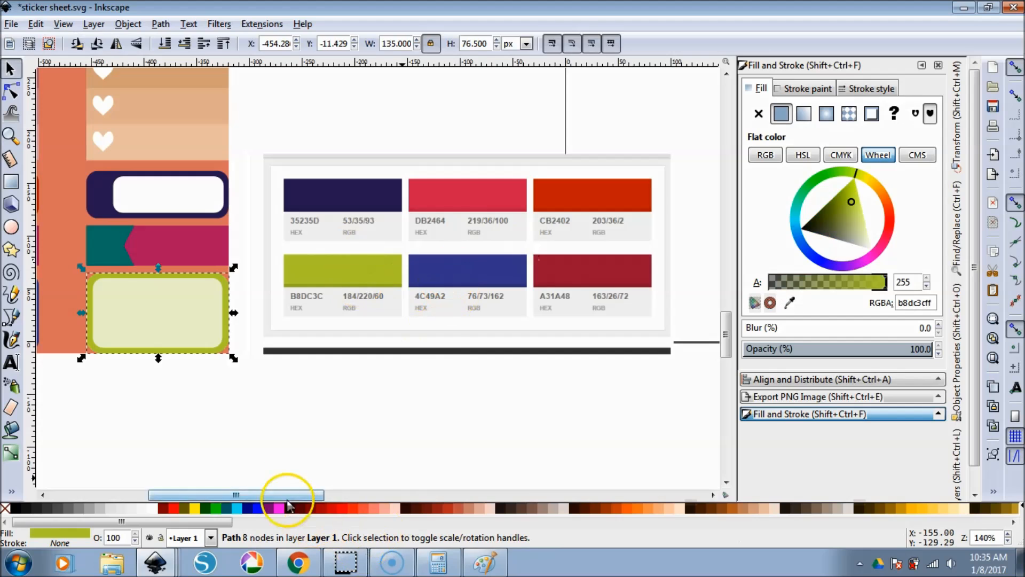
# - Move the palette image below the banners and fill the right-column banner's magenta rectangle with its orange-red
pyautogui.moveTo(274, 492); pyautogui.dragTo(192, 495)
pyautogui.click(223, 455)
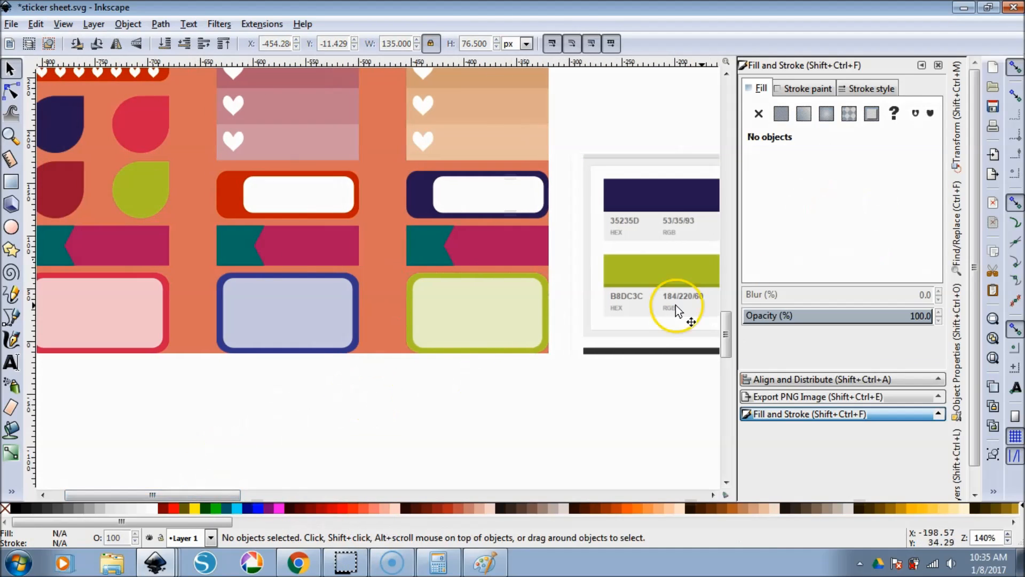
pyautogui.moveTo(703, 281); pyautogui.dragTo(235, 447)
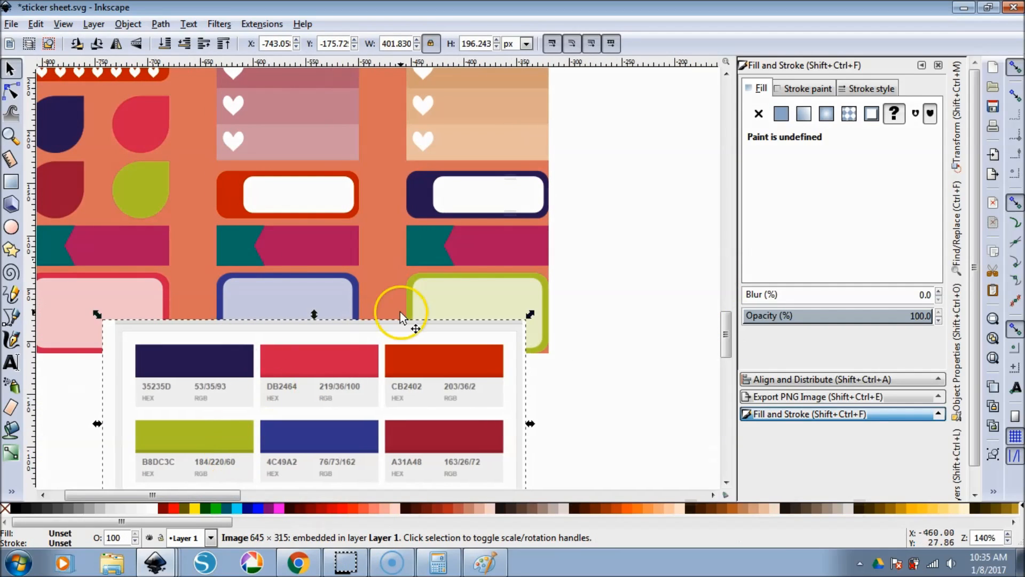
pyautogui.click(507, 261)
pyautogui.click(790, 303)
pyautogui.click(470, 368)
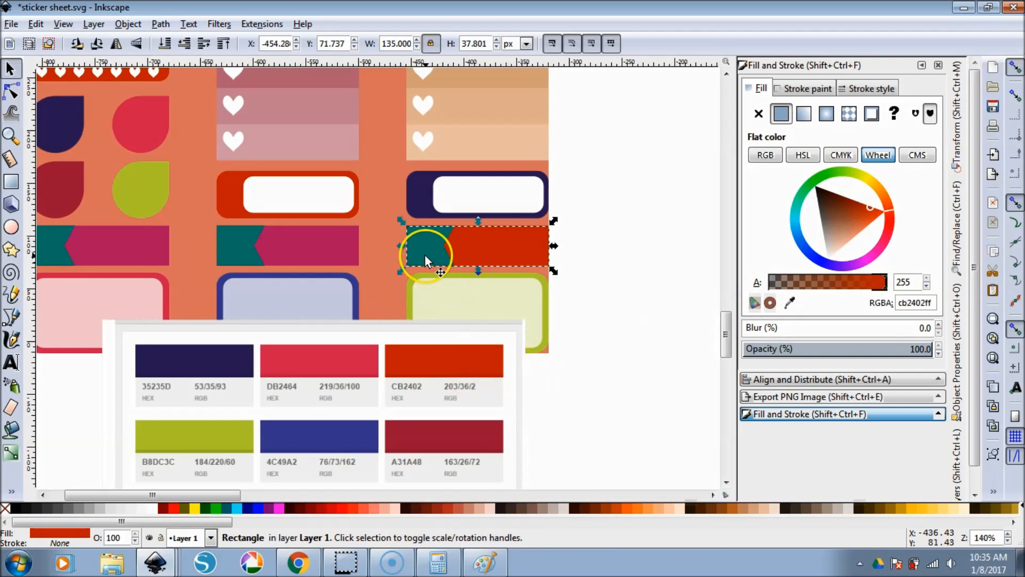
# - Fill the teal notched end of the right-column banner with the palette's pinkish red
pyautogui.click(424, 254)
pyautogui.click(790, 303)
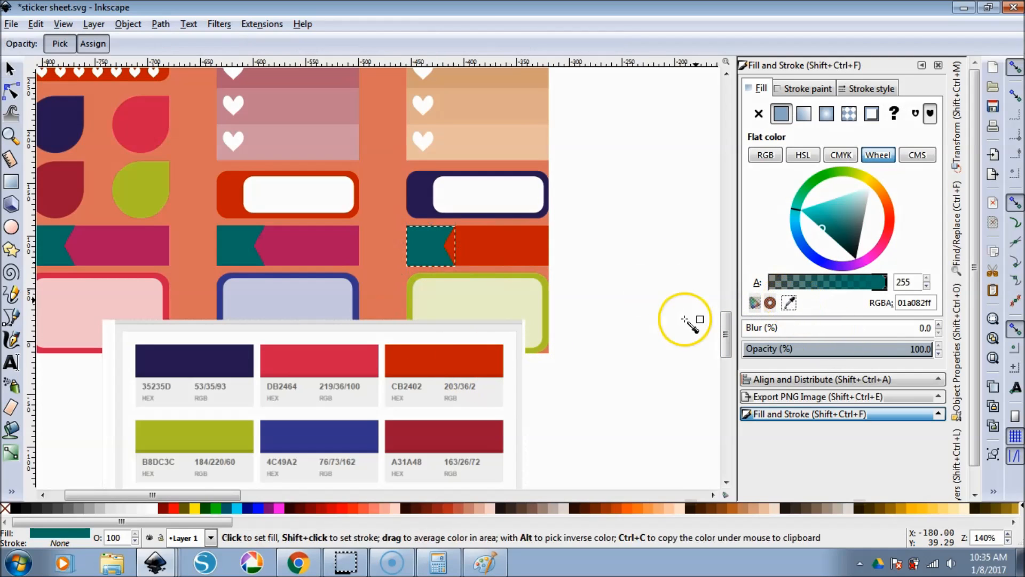
pyautogui.click(226, 365)
pyautogui.click(790, 303)
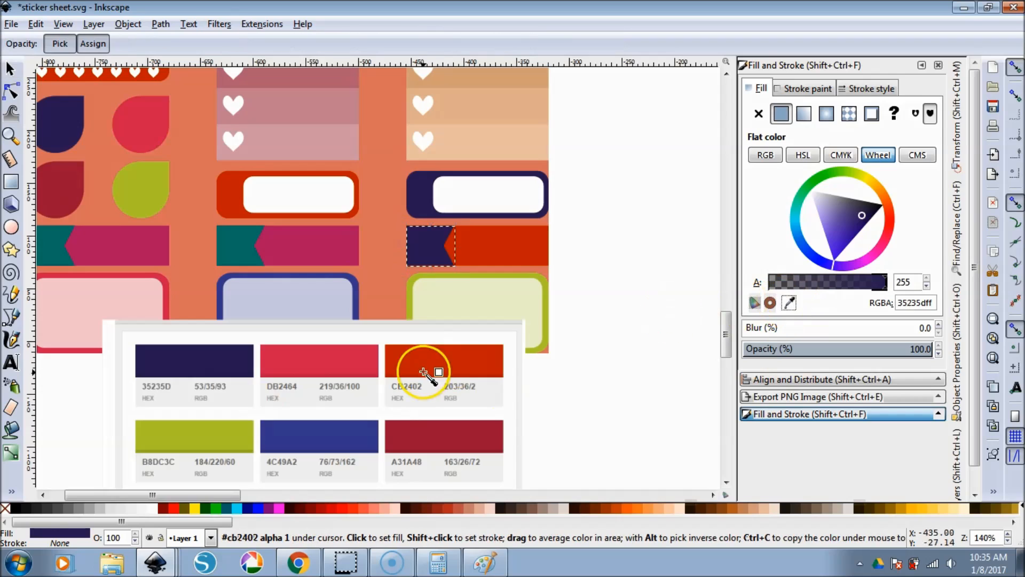
pyautogui.click(301, 368)
# - Fill the middle banner's magenta rectangle with the palette's dark red and its teal notched end with lime green
pyautogui.click(305, 245)
pyautogui.click(790, 303)
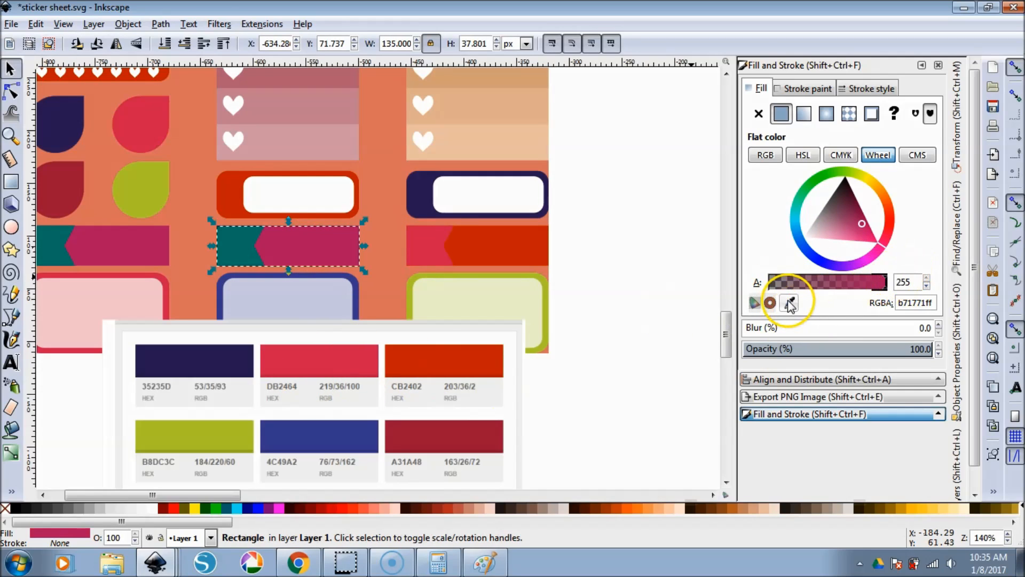
pyautogui.click(431, 445)
pyautogui.click(256, 247)
pyautogui.click(790, 303)
pyautogui.click(206, 446)
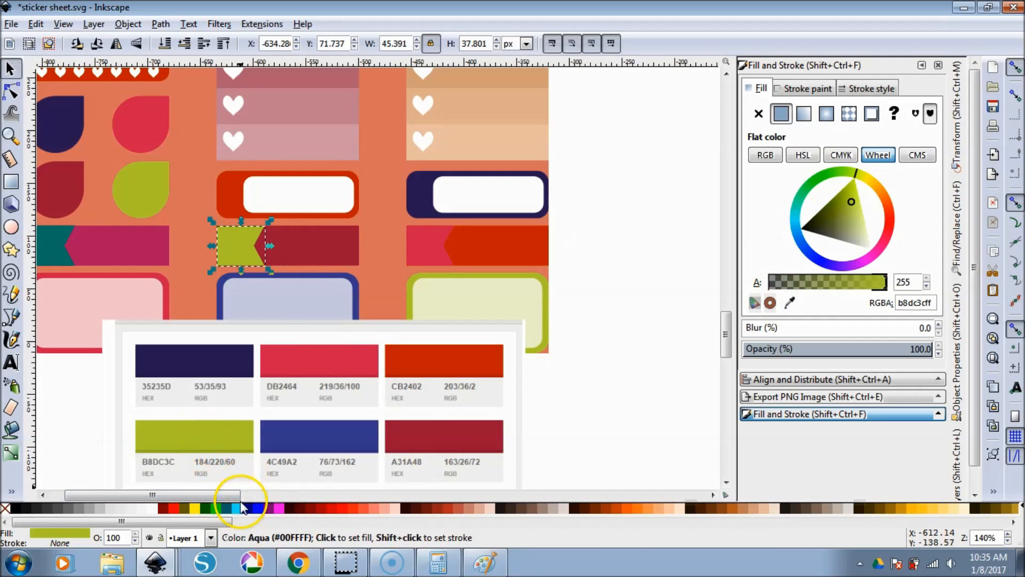
# - Fill the left banner's magenta rectangle with the palette's dark purple and its teal notched end with orange-red
pyautogui.hscroll(-2, 214, 496)
pyautogui.hscroll(-1, 214, 502)
pyautogui.click(196, 238)
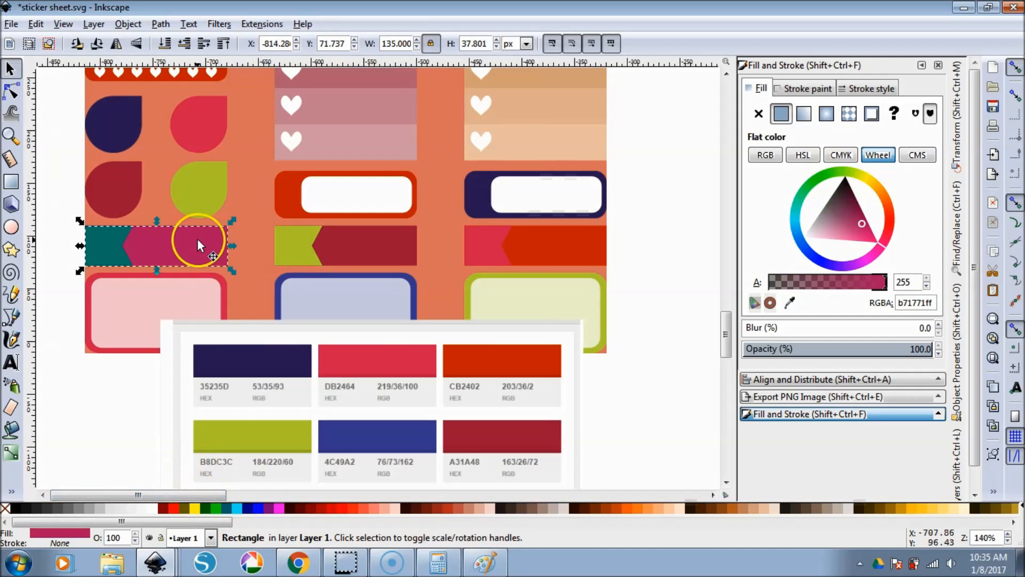
pyautogui.click(789, 303)
pyautogui.click(257, 357)
pyautogui.click(98, 246)
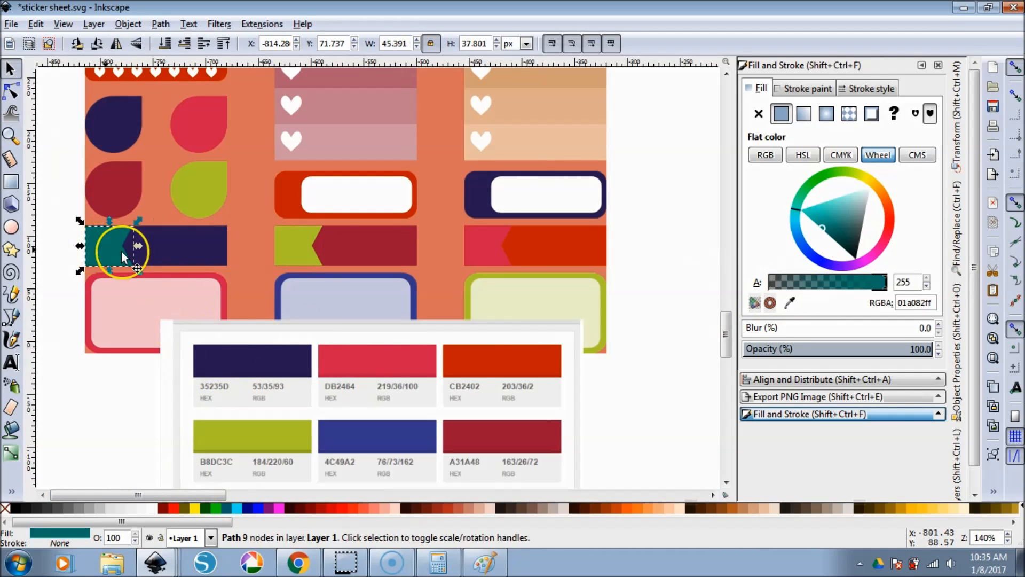
pyautogui.click(790, 303)
pyautogui.click(523, 442)
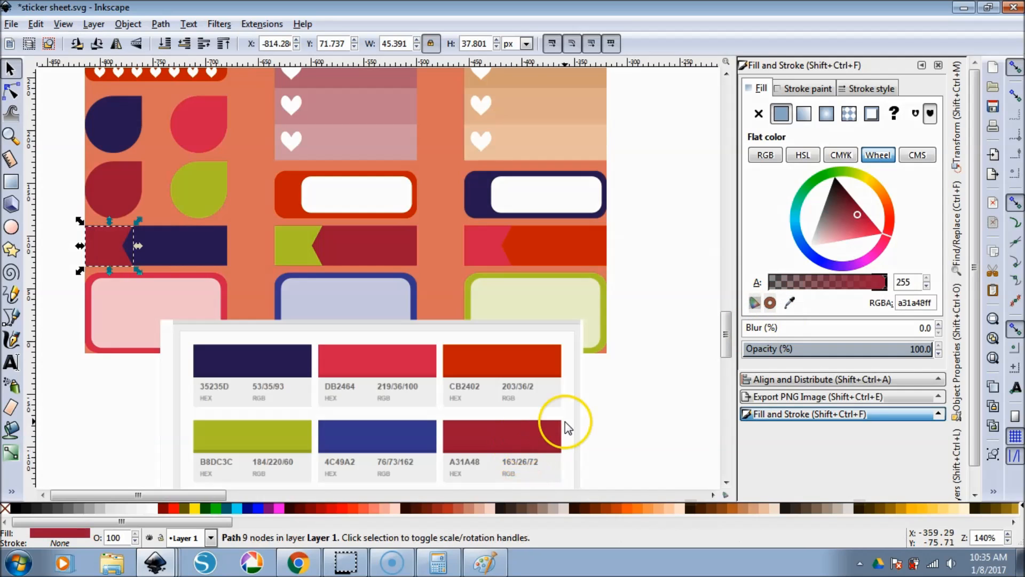
pyautogui.click(790, 303)
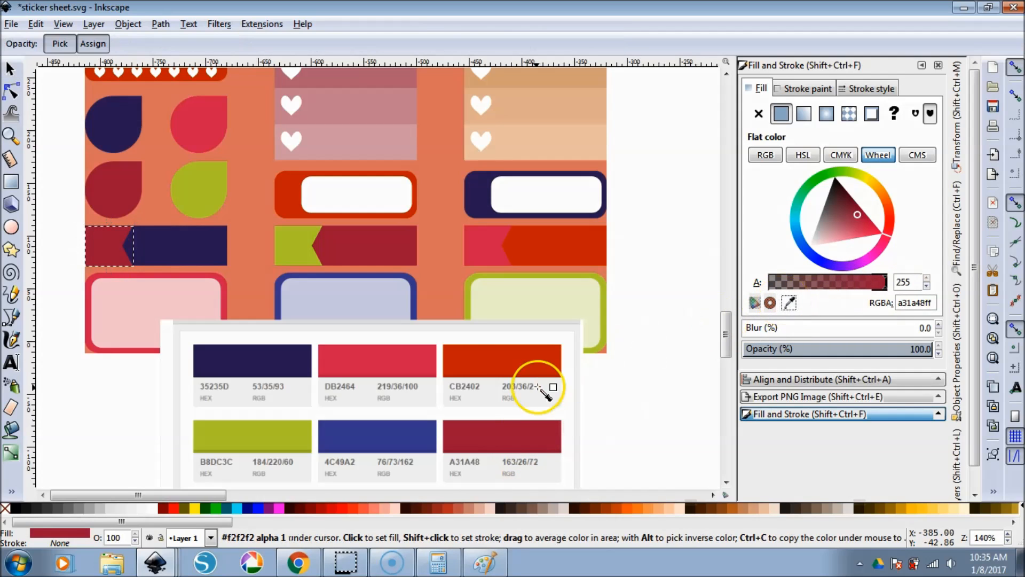
pyautogui.click(486, 360)
# - Move the palette image well away to the left of the sticker sheet
pyautogui.click(682, 369)
pyautogui.scroll(-2, 683, 370)
pyautogui.moveTo(522, 419); pyautogui.dragTo(38, 280)
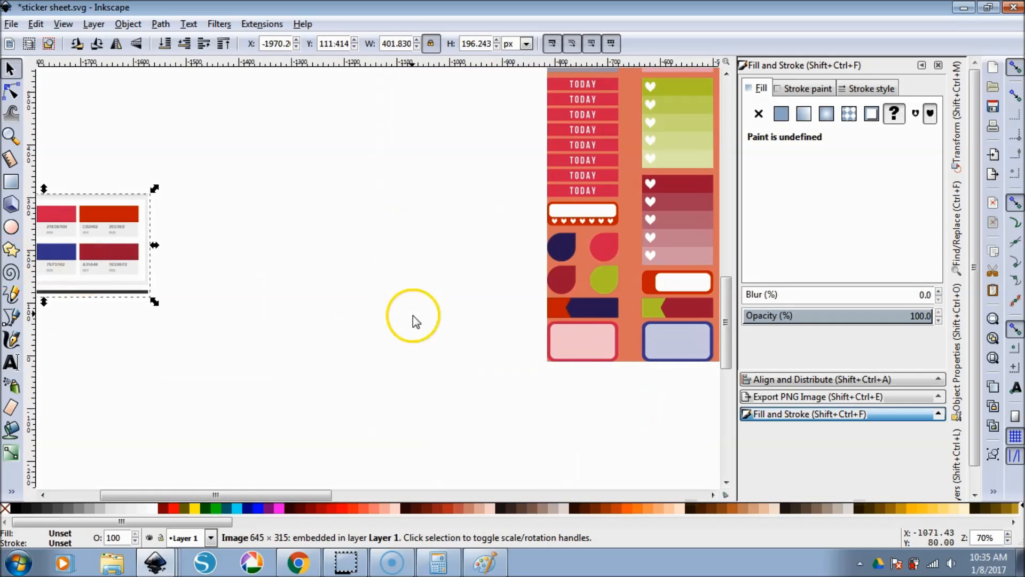
pyautogui.moveTo(316, 496); pyautogui.dragTo(419, 495)
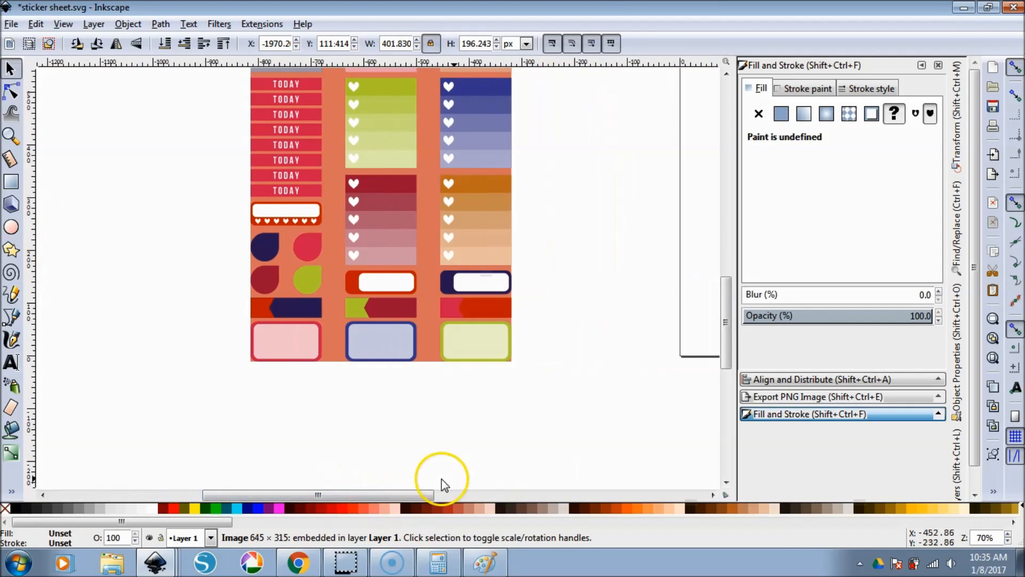
pyautogui.scroll(5, 535, 411)
pyautogui.scroll(-1, 537, 415)
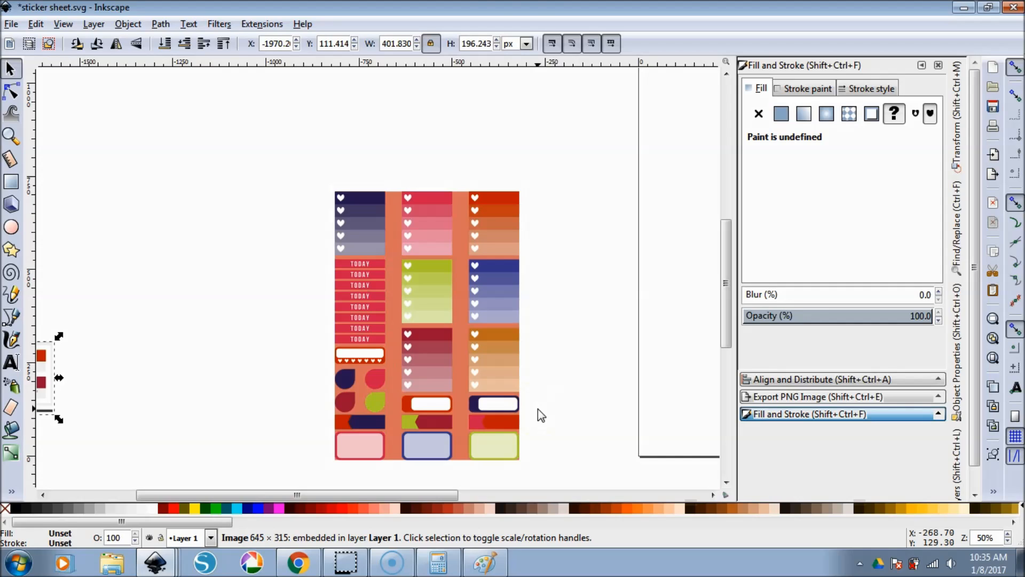
# - Switch the size and position units to inches and clear the selection
pyautogui.click(526, 44)
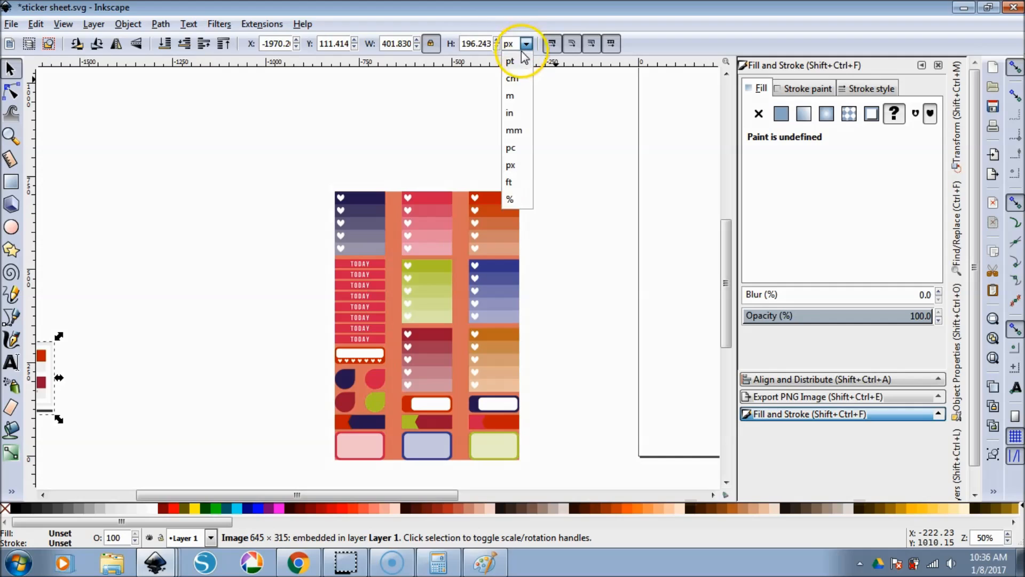
pyautogui.click(515, 108)
pyautogui.click(558, 184)
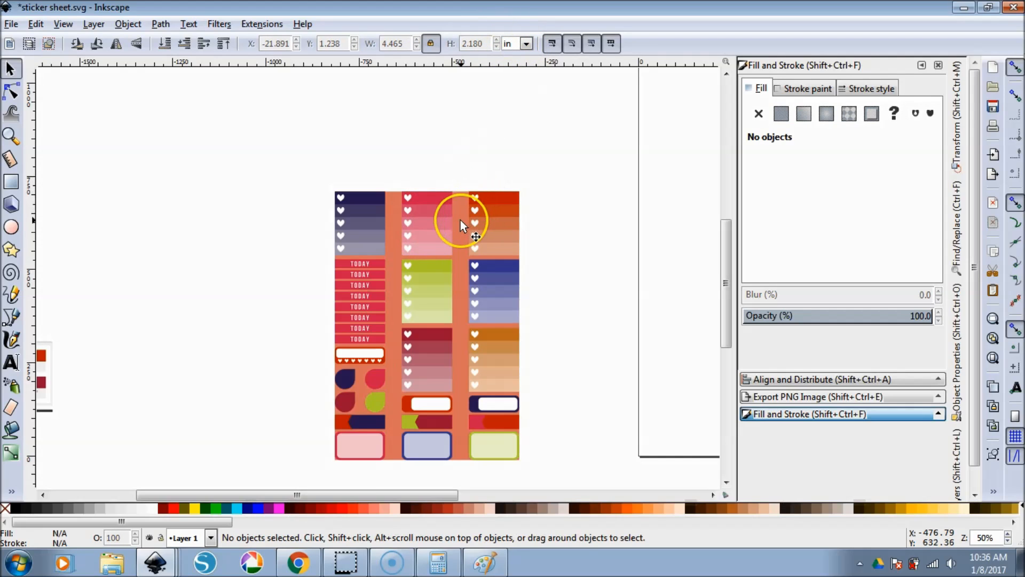
# - Move the 5.5 × 8 in orange background rectangle horizontally left from behind the stickers
pyautogui.moveTo(460, 220); pyautogui.dragTo(276, 172)
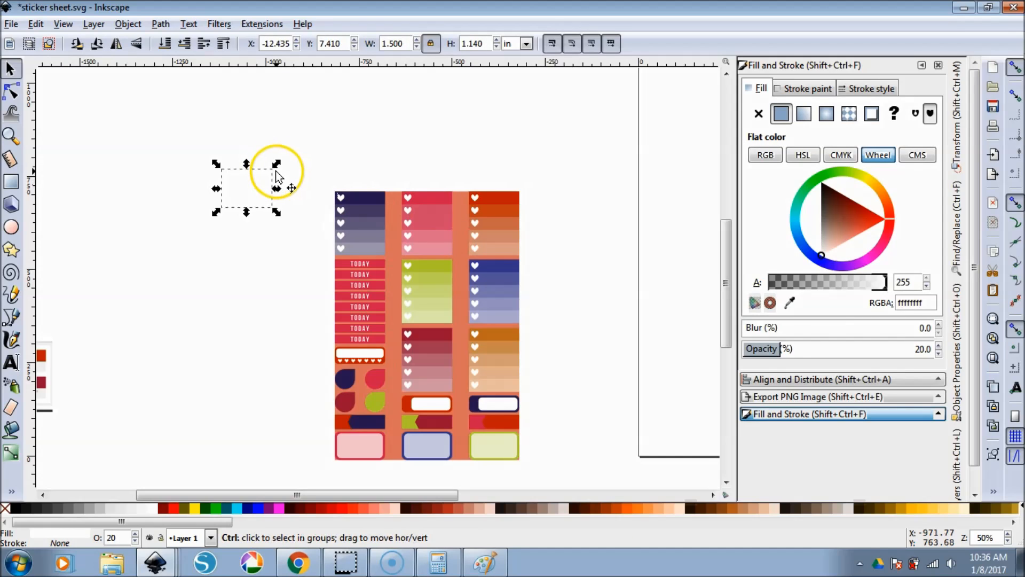
pyautogui.hotkey('ctrl', 'z')
pyautogui.scroll(2, 460, 242)
pyautogui.click(463, 239)
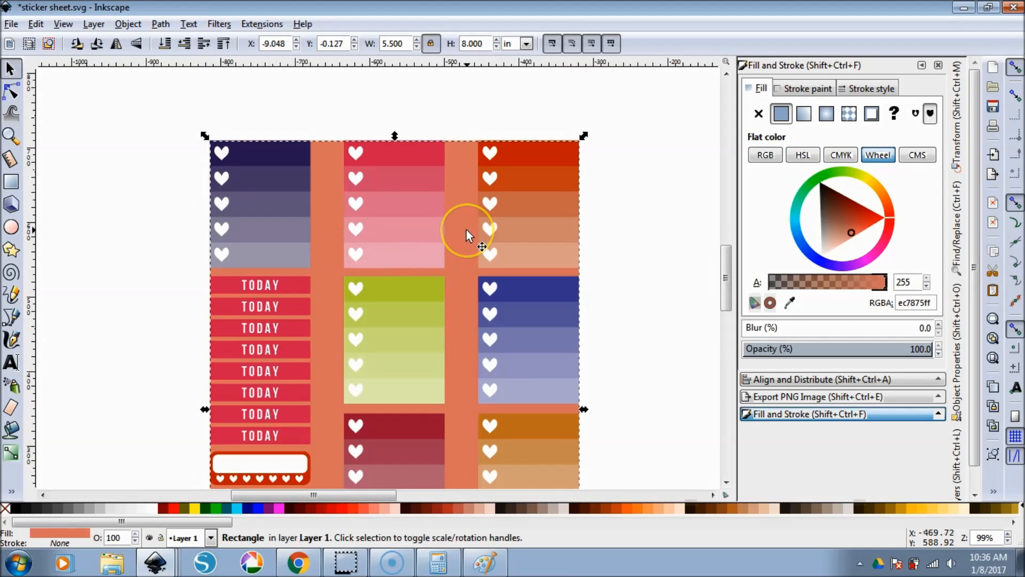
pyautogui.press('Left')
pyautogui.press('Left')
pyautogui.press('Left')
pyautogui.press('Left')
pyautogui.press('Left')
pyautogui.press('Left')
pyautogui.press('Left')
pyautogui.press('Left')
pyautogui.press('Left')
pyautogui.press('Left')
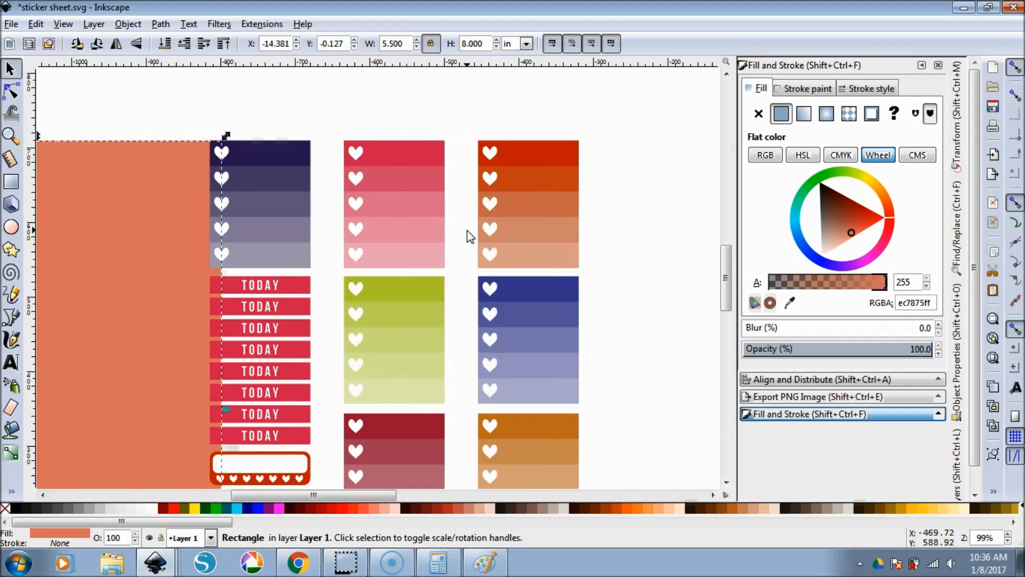
# - Select all the stickers without the orange background and the palette image, and bring up the PNG export settings
pyautogui.scroll(-3, 468, 236)
pyautogui.click(341, 168)
pyautogui.moveTo(341, 172); pyautogui.dragTo(527, 442)
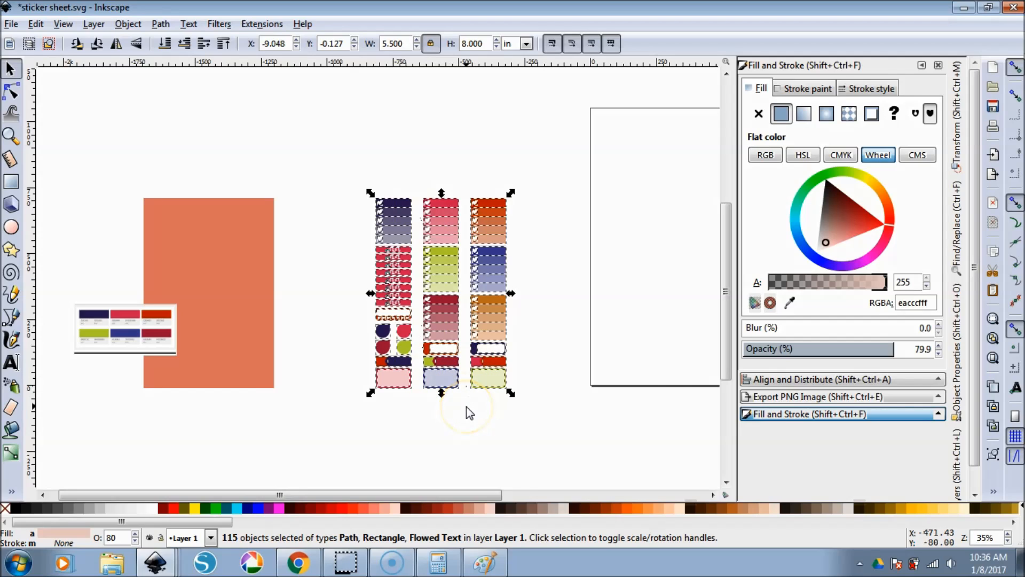
pyautogui.click(764, 398)
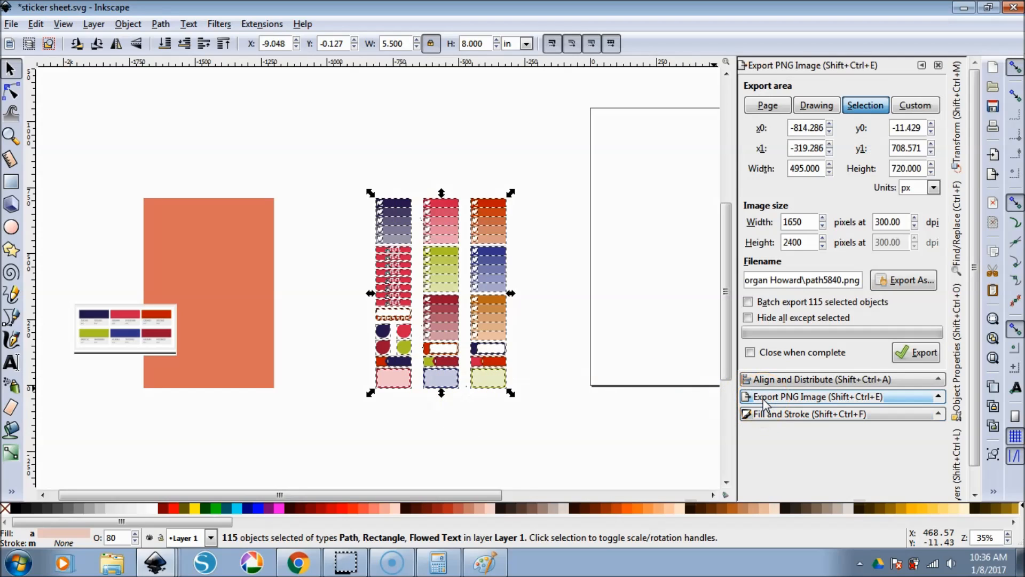
# - Set the export destination to the TEST folder inside Google Drive > Blog Posts > free stickers
pyautogui.click(908, 280)
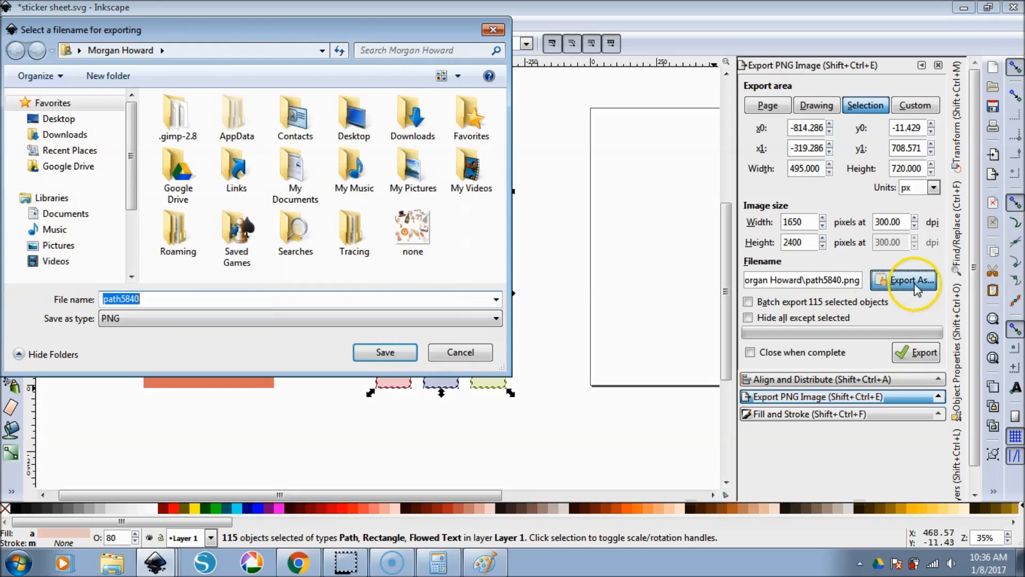
pyautogui.doubleClick(167, 177)
pyautogui.doubleClick(193, 231)
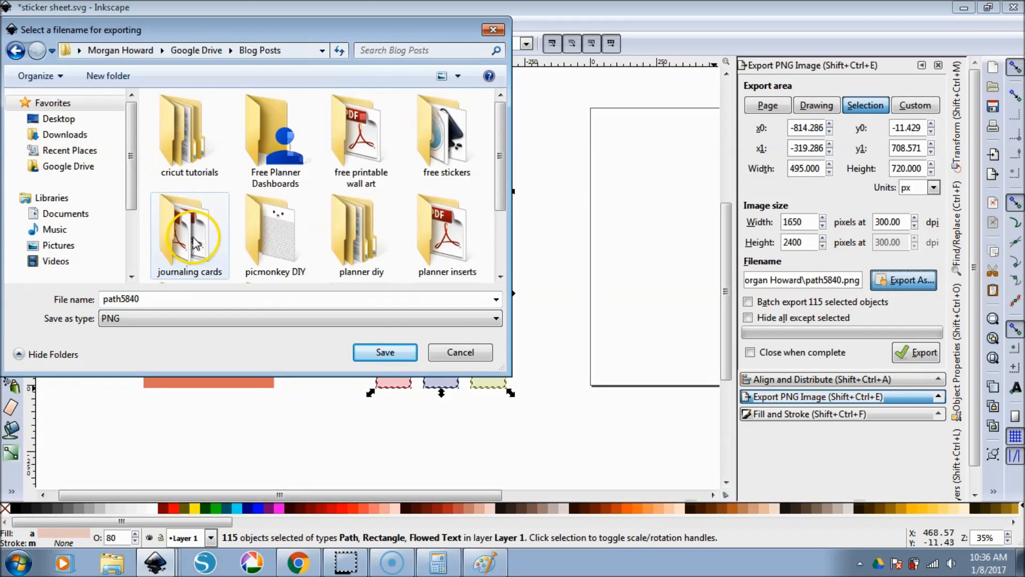
pyautogui.doubleClick(456, 126)
pyautogui.scroll(-3, 206, 233)
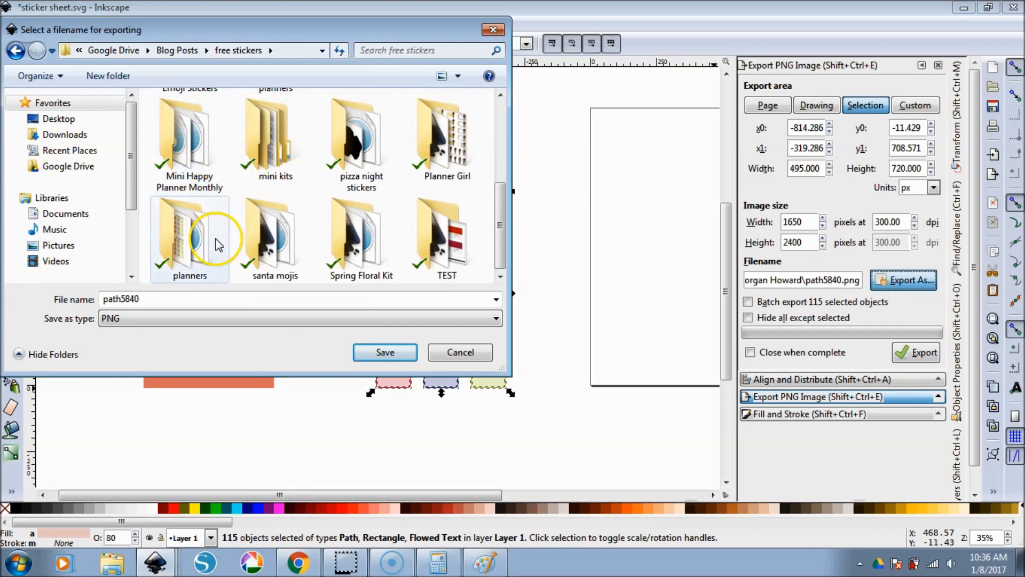
pyautogui.doubleClick(435, 235)
# - Name the PNG "sticker sheet 1" and export the selected stickers at 300 dpi
pyautogui.doubleClick(135, 299)
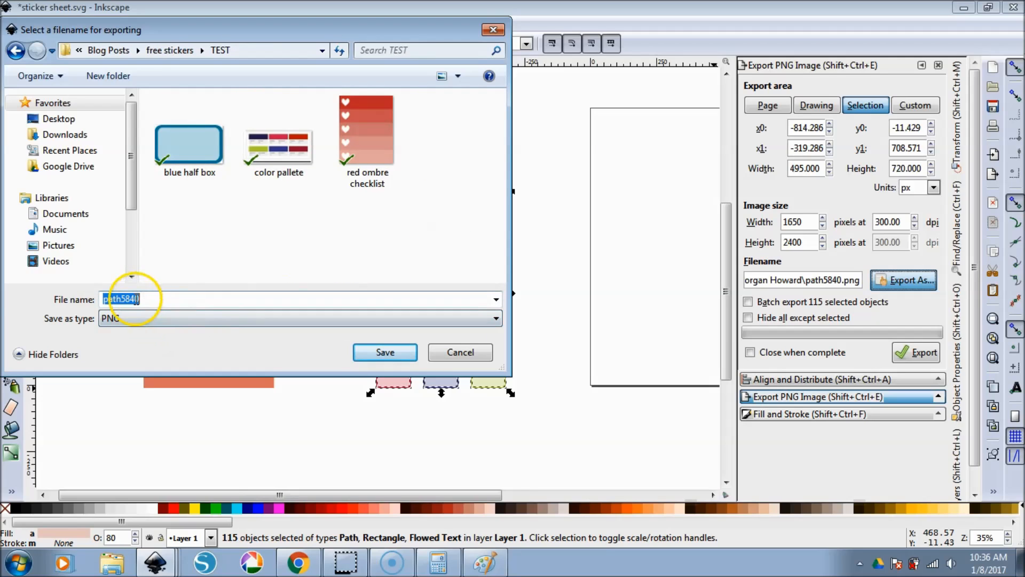
pyautogui.write('sticker sh')
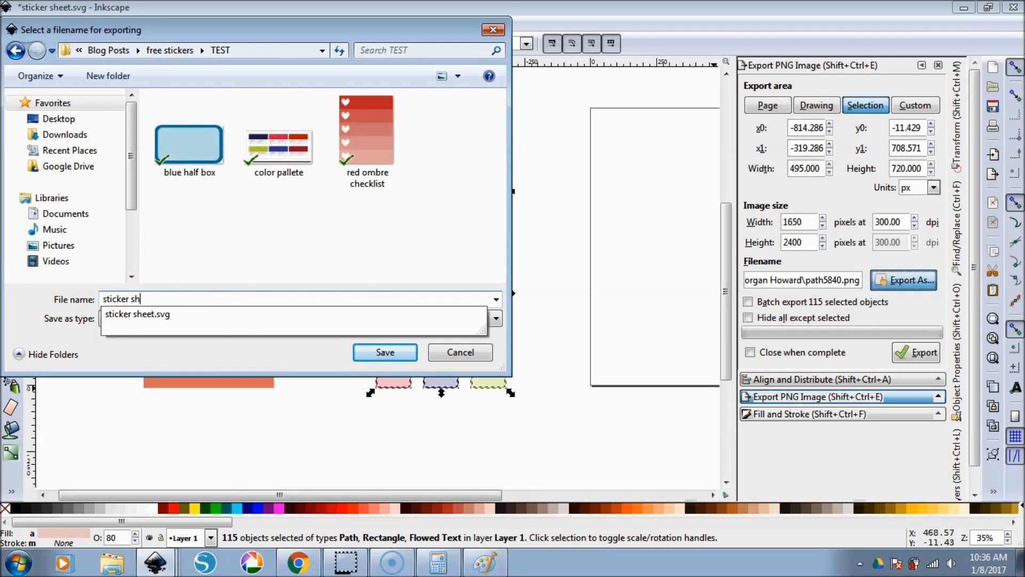
pyautogui.write('eet 1')
pyautogui.press('Return')
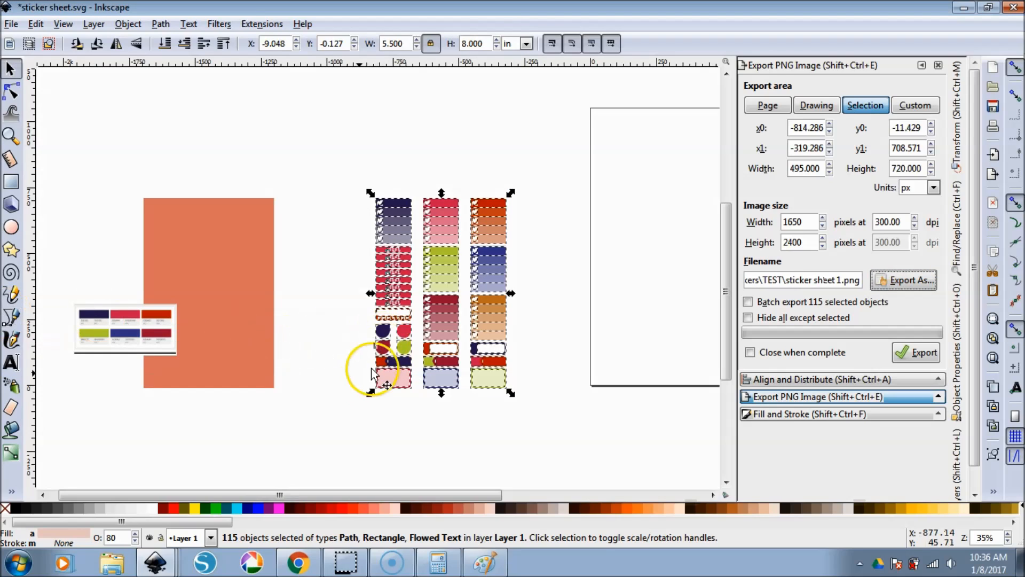
pyautogui.click(916, 355)
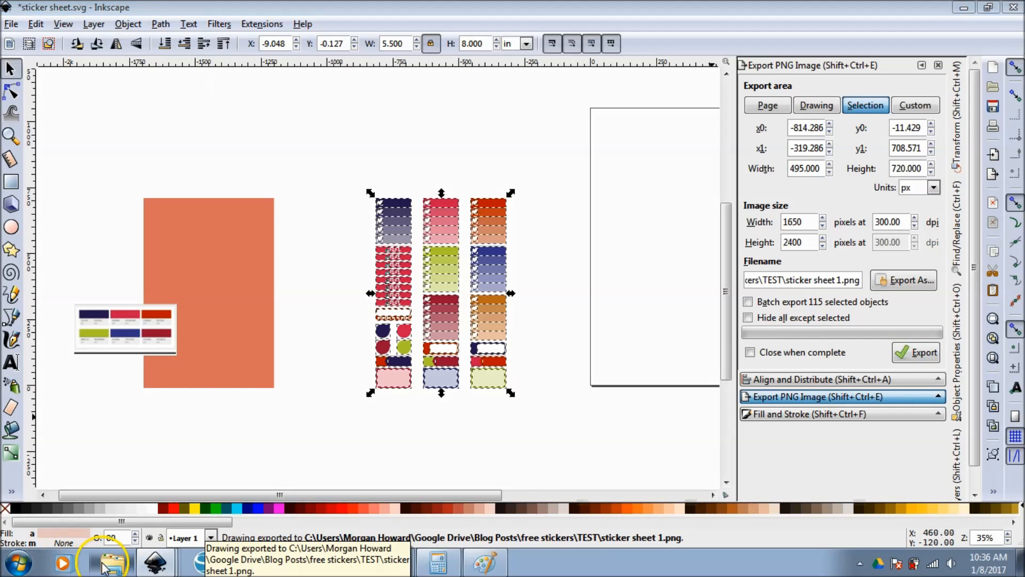
# - Switch to File Explorer and browse to Google Drive > Blog Posts > free stickers > TEST
pyautogui.click(112, 562)
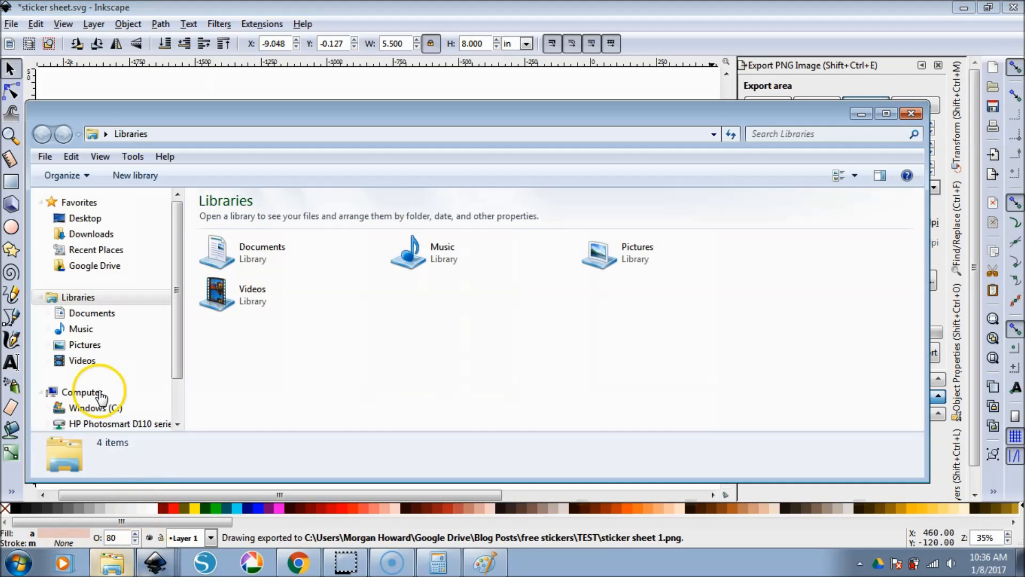
pyautogui.click(131, 263)
pyautogui.click(234, 331)
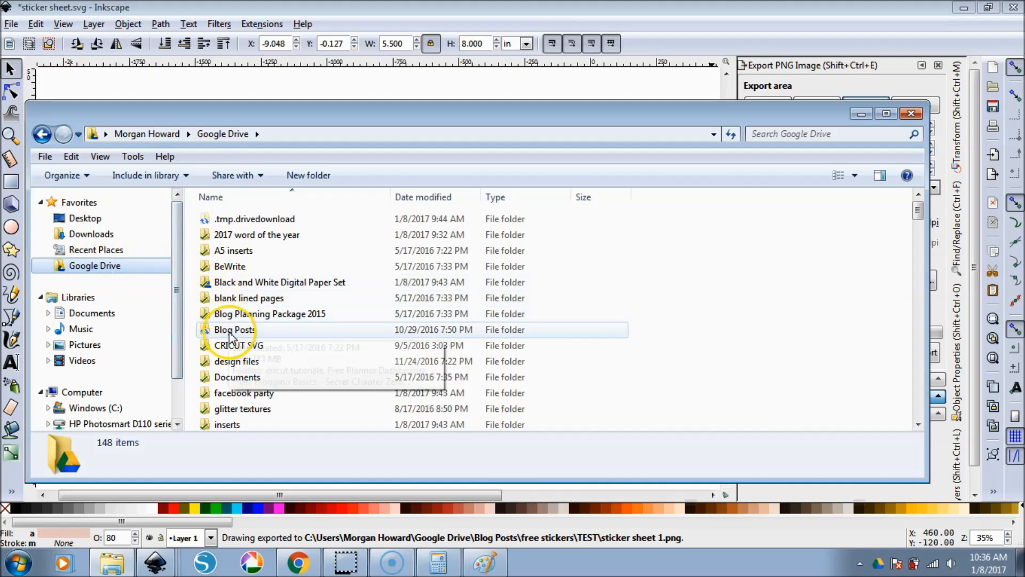
pyautogui.doubleClick(230, 331)
pyautogui.click(241, 408)
pyautogui.scroll(-2, 243, 389)
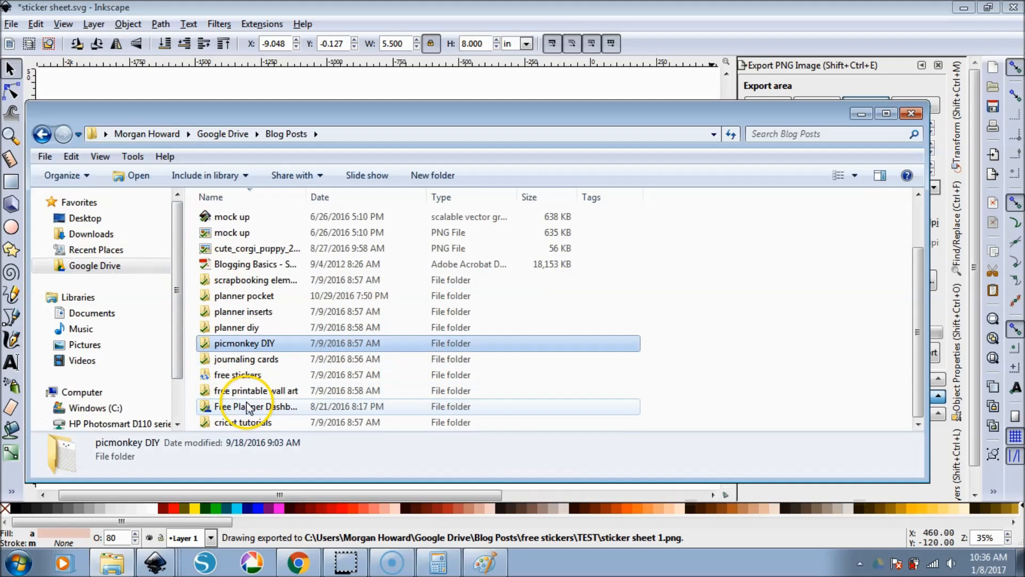
pyautogui.doubleClick(243, 377)
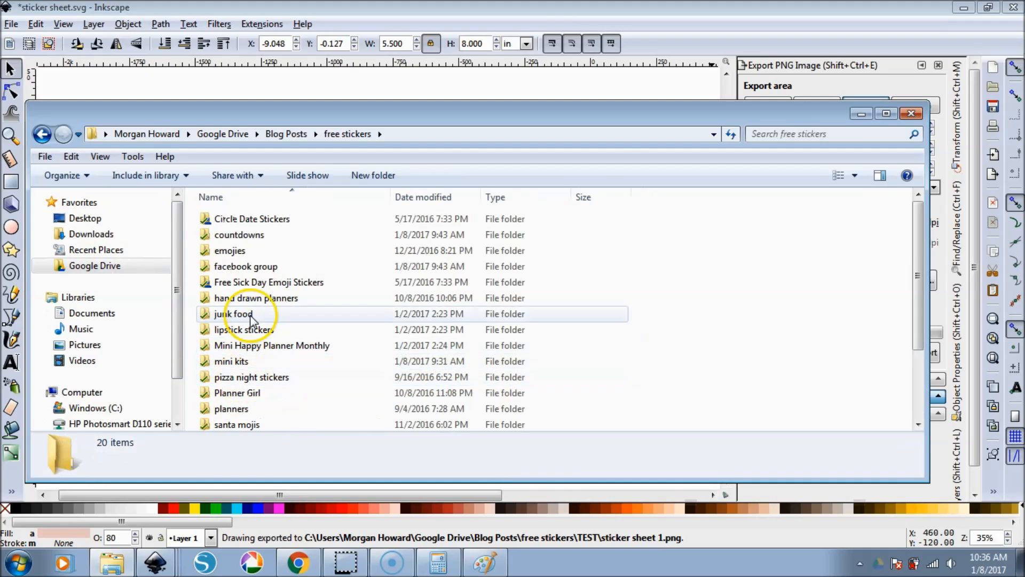
pyautogui.click(249, 407)
pyautogui.scroll(-1, 249, 407)
pyautogui.scroll(-1, 249, 407)
pyautogui.doubleClick(235, 360)
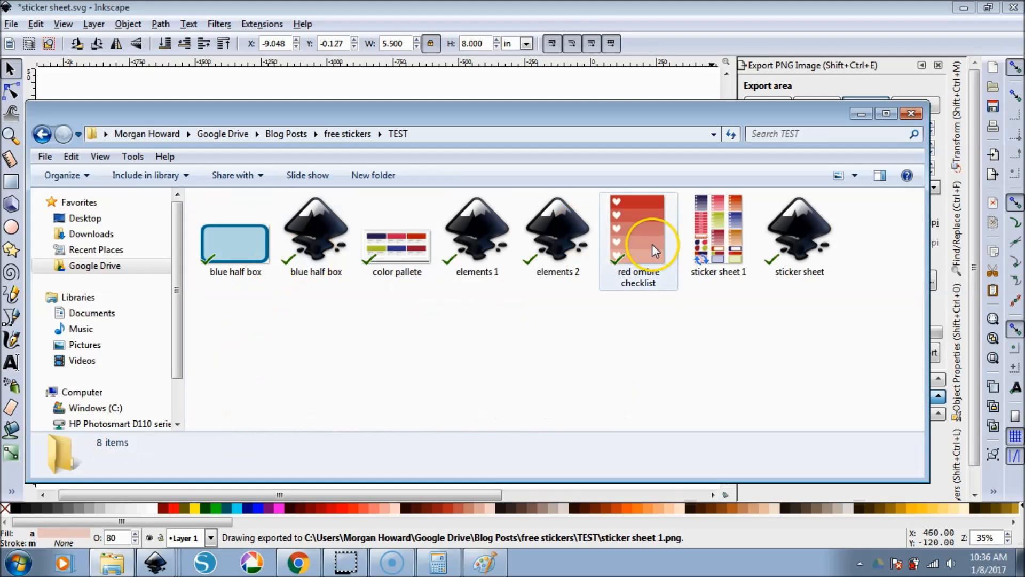
# - View the exported "sticker sheet 1" image in Windows Photo Viewer and return to Inkscape
pyautogui.click(727, 254)
pyautogui.doubleClick(728, 254)
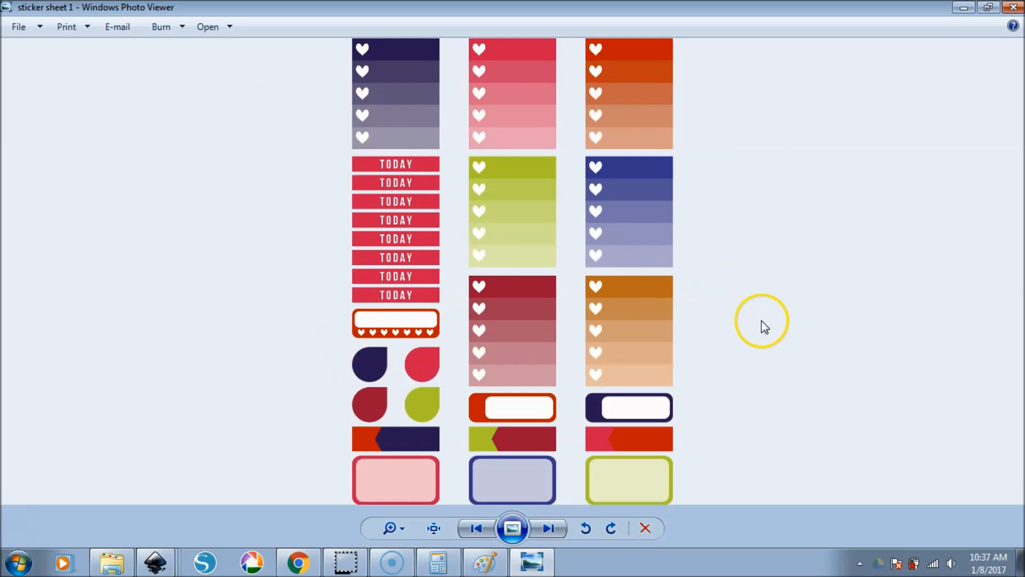
pyautogui.click(963, 8)
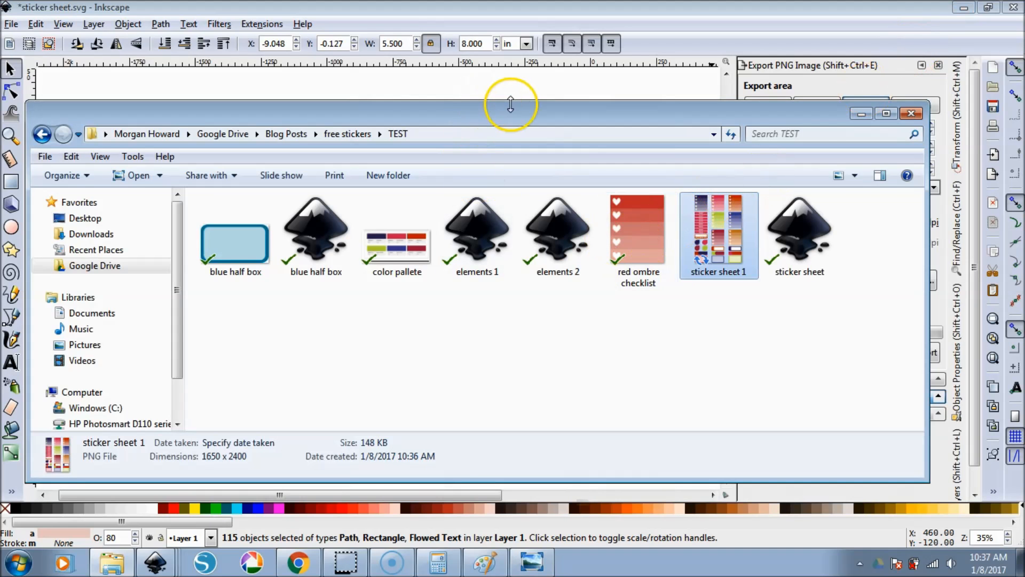
pyautogui.click(514, 95)
# - Copy all the stickers without the background and paste the duplicate set onto the blank page
pyautogui.moveTo(361, 163); pyautogui.dragTo(529, 421)
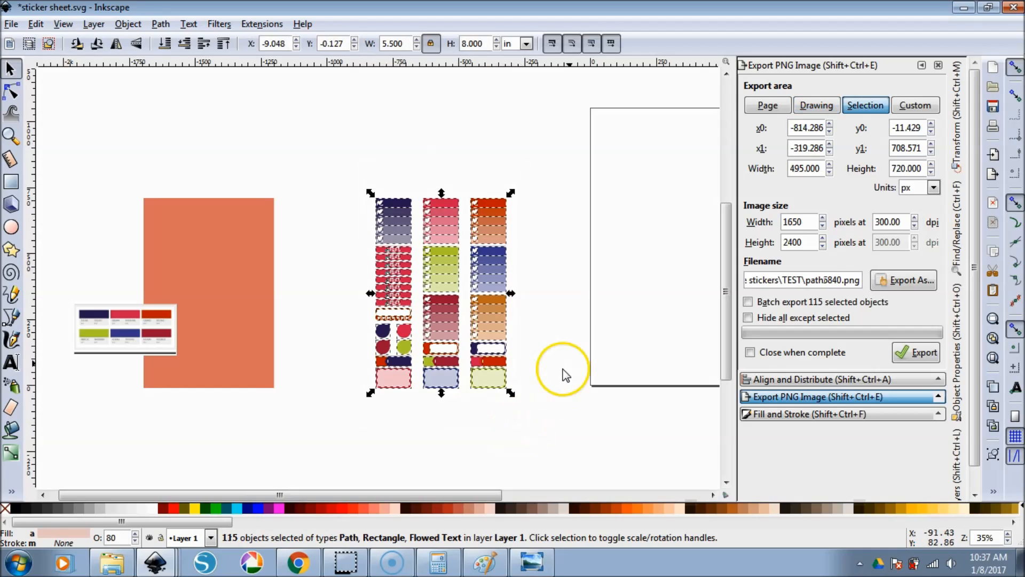
pyautogui.click(574, 344)
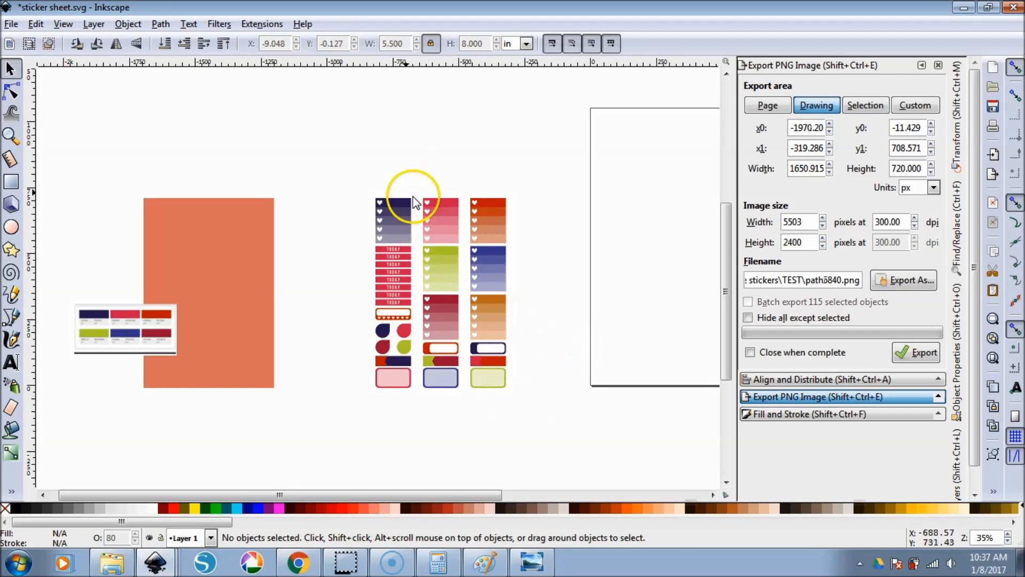
pyautogui.moveTo(338, 159); pyautogui.dragTo(554, 433)
pyautogui.click(326, 158)
pyautogui.moveTo(328, 155); pyautogui.dragTo(559, 441)
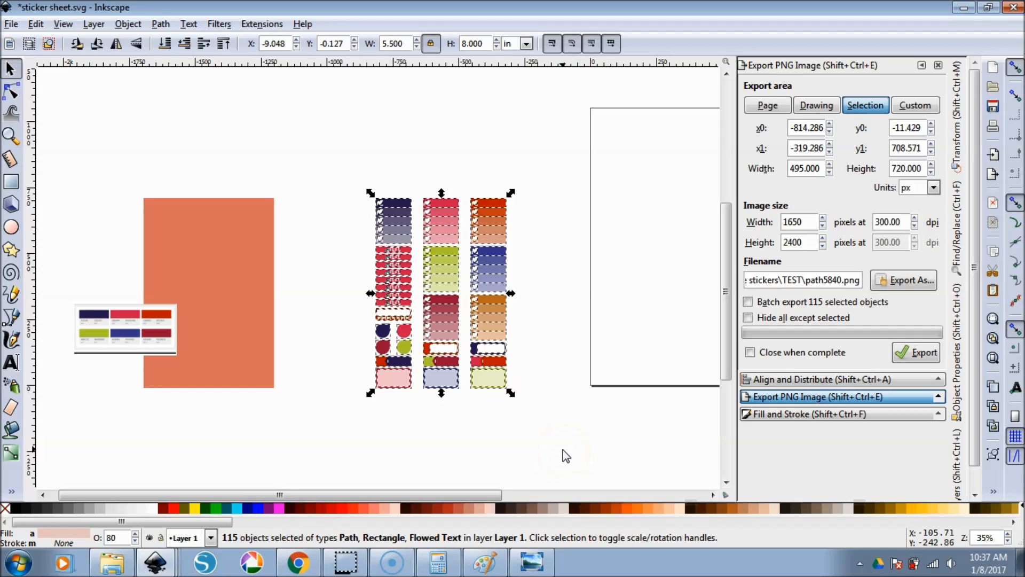
pyautogui.press('ctrl')
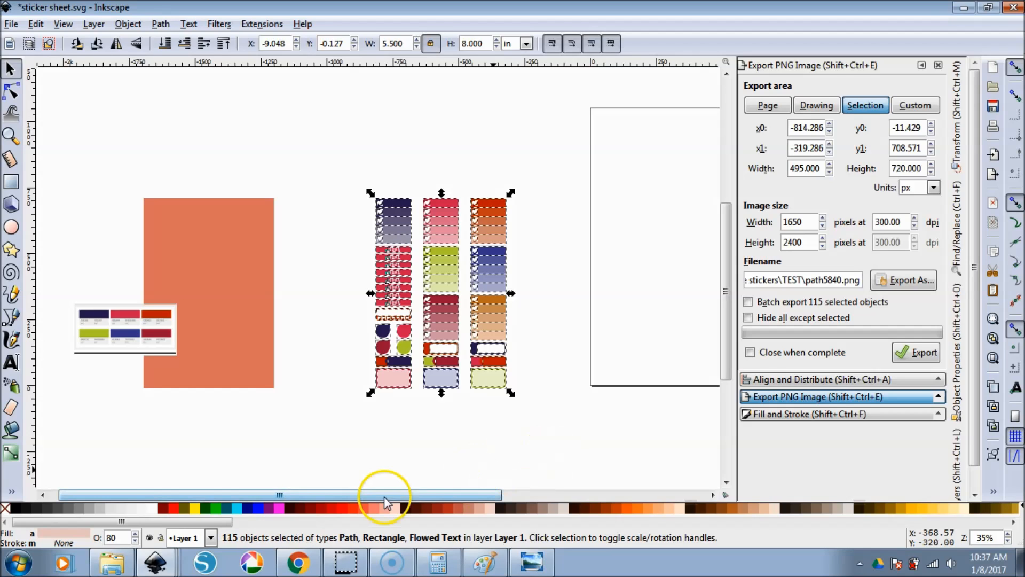
pyautogui.moveTo(384, 496); pyautogui.dragTo(463, 493)
pyautogui.hotkey('ctrl', 'v')
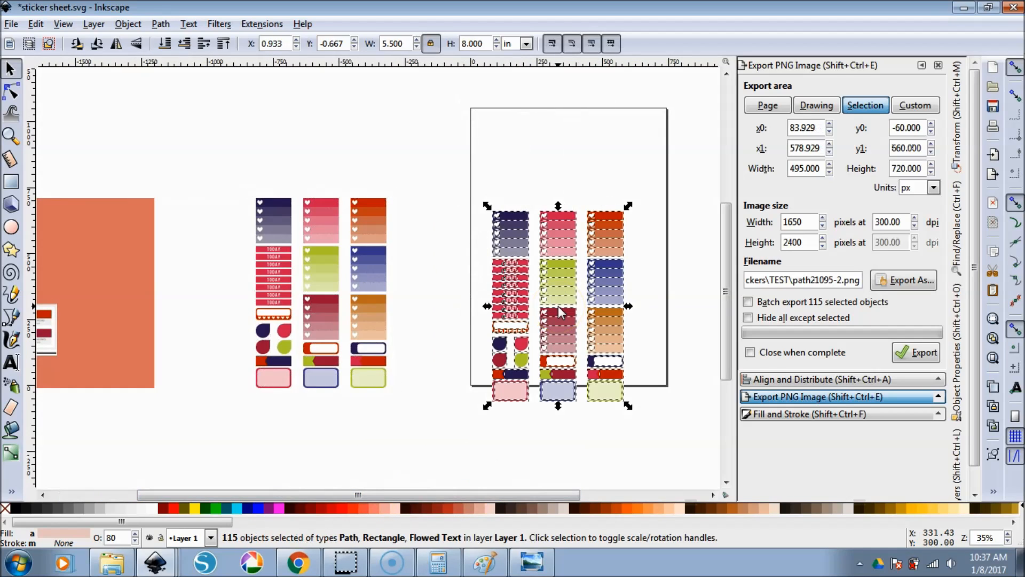
# - Fill every sticker in the pasted copy with solid black and clear the selection
pyautogui.click(774, 414)
pyautogui.click(825, 168)
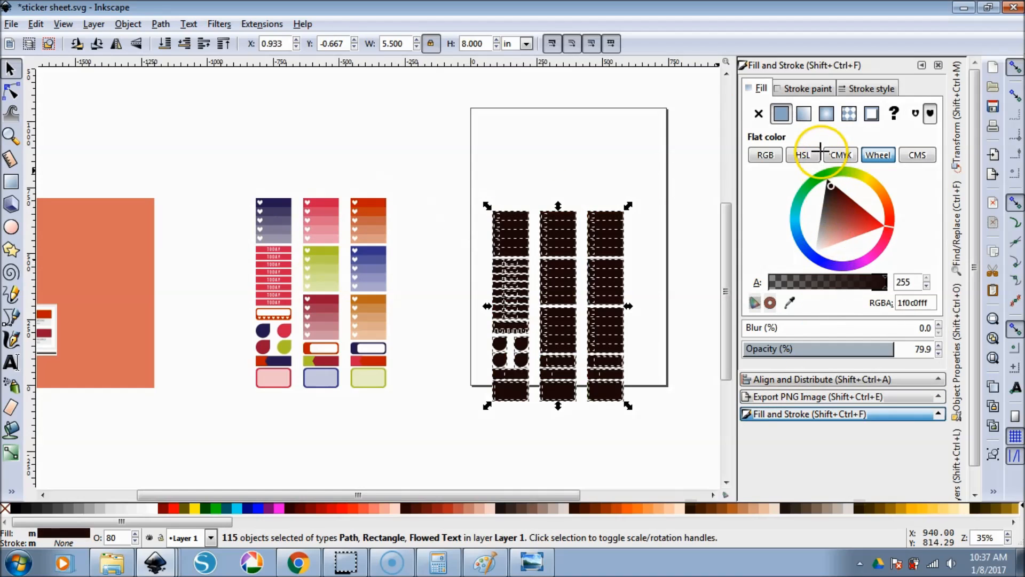
pyautogui.click(468, 161)
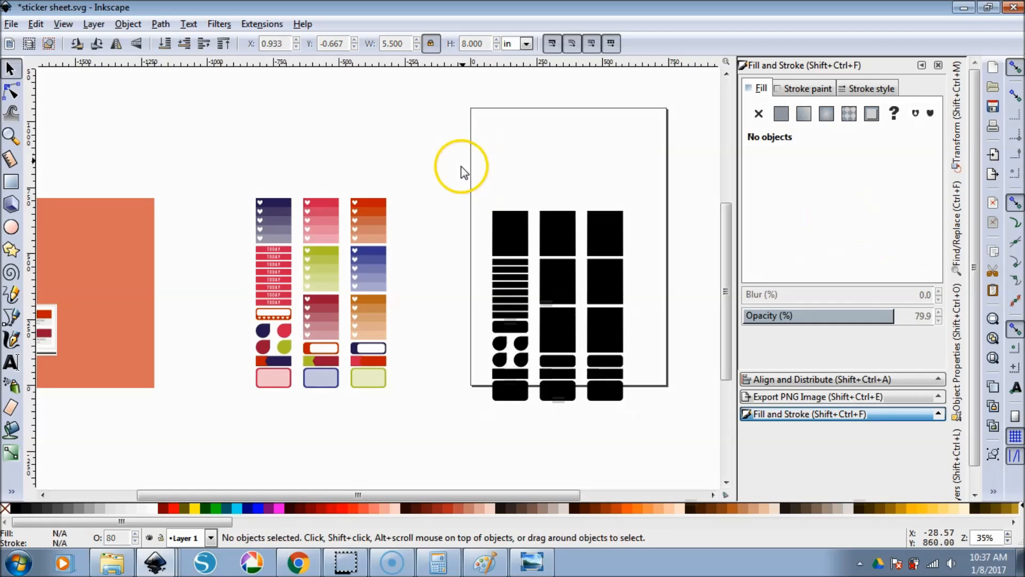
# - Export the black copy of the stickers as a PNG named "sticker sheet 1 black" in the TEST folder
pyautogui.moveTo(447, 141)
pyautogui.mouseDown()
pyautogui.moveTo(556, 270)
pyautogui.moveTo(670, 458)
pyautogui.mouseUp()
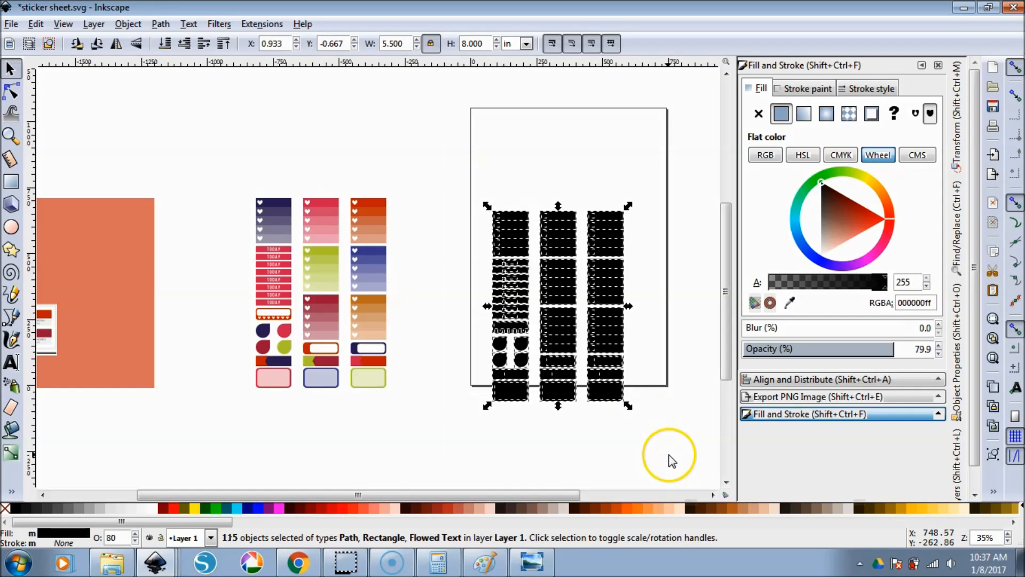
pyautogui.click(755, 396)
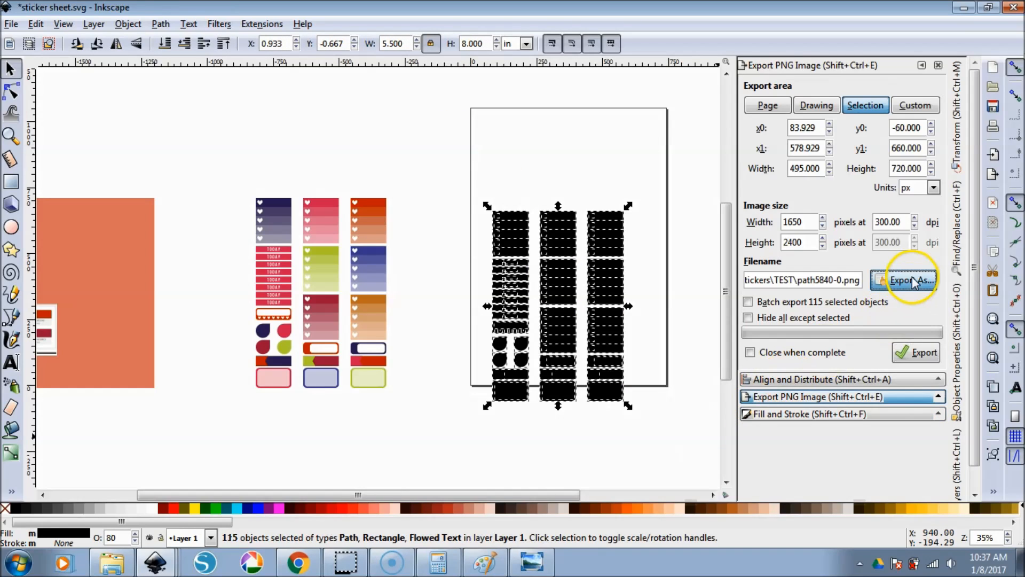
pyautogui.click(904, 280)
pyautogui.write('sticker sheet 1 blac')
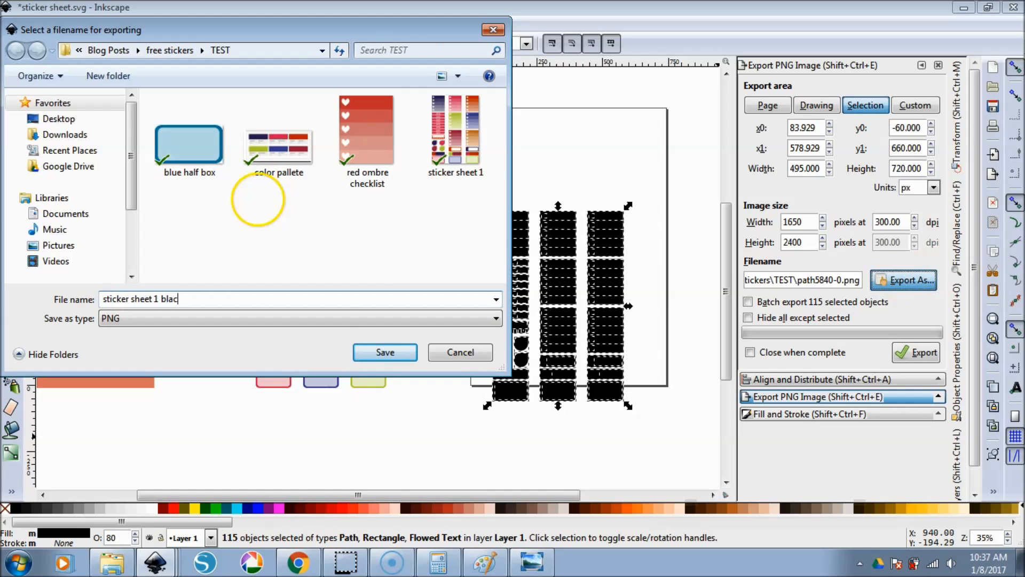
pyautogui.write('k')
pyautogui.press('Return')
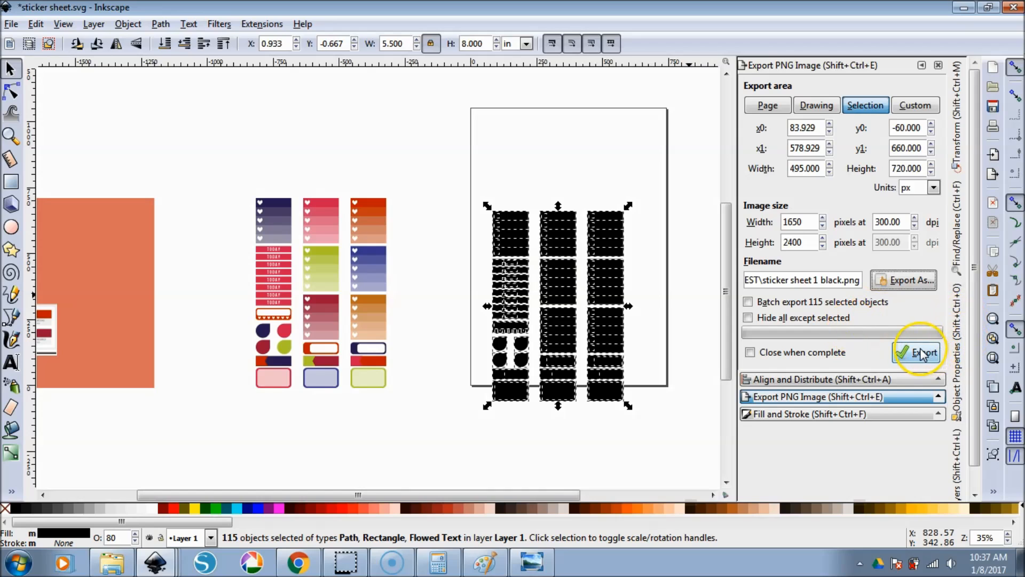
pyautogui.click(923, 355)
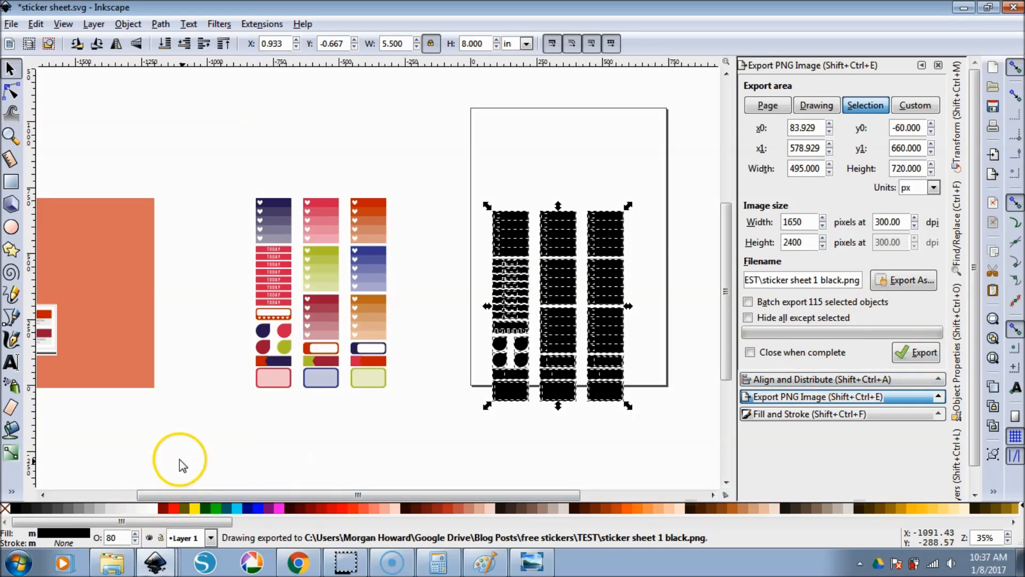
# - Check the exported sticker sheet files in the File Explorer window and return to Inkscape
pyautogui.click(118, 565)
pyautogui.click(774, 216)
pyautogui.click(718, 230)
pyautogui.click(816, 245)
pyautogui.click(610, 88)
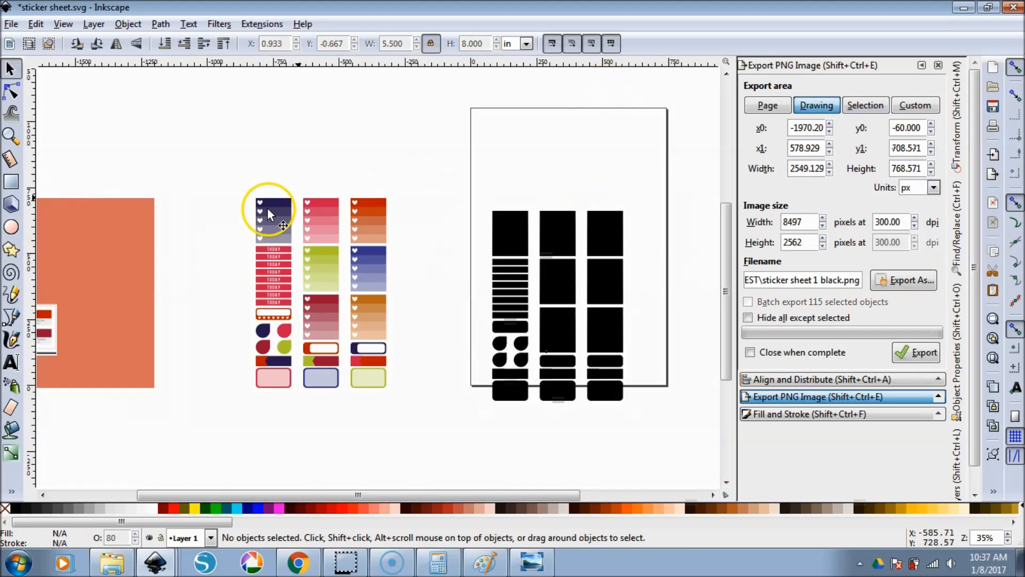
pyautogui.moveTo(238, 157); pyautogui.dragTo(425, 441)
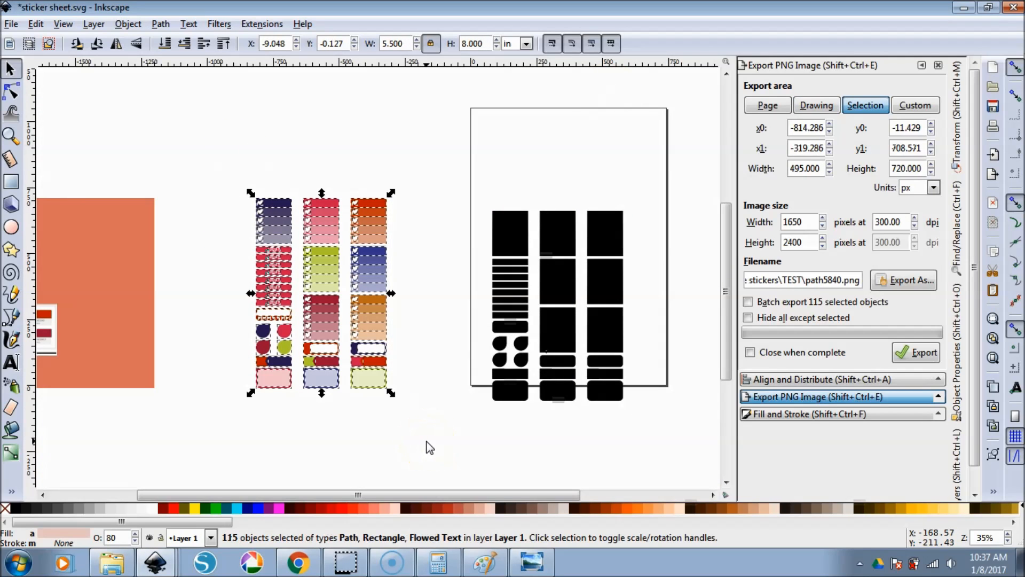
pyautogui.moveTo(457, 177); pyautogui.dragTo(675, 456)
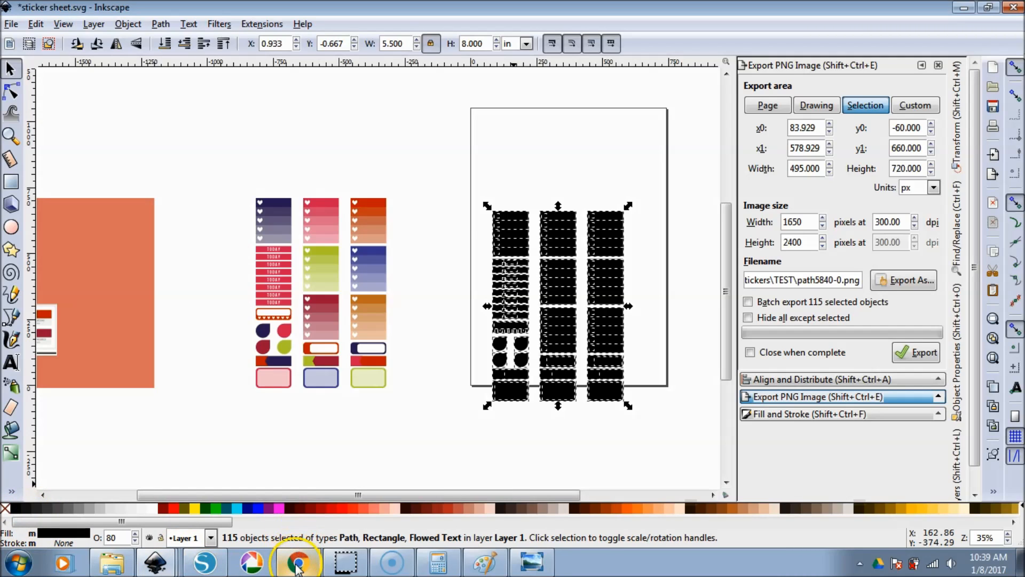
# - Switch to Cricut Design Space in Chrome, start a new project, and open the image upload
pyautogui.click(298, 563)
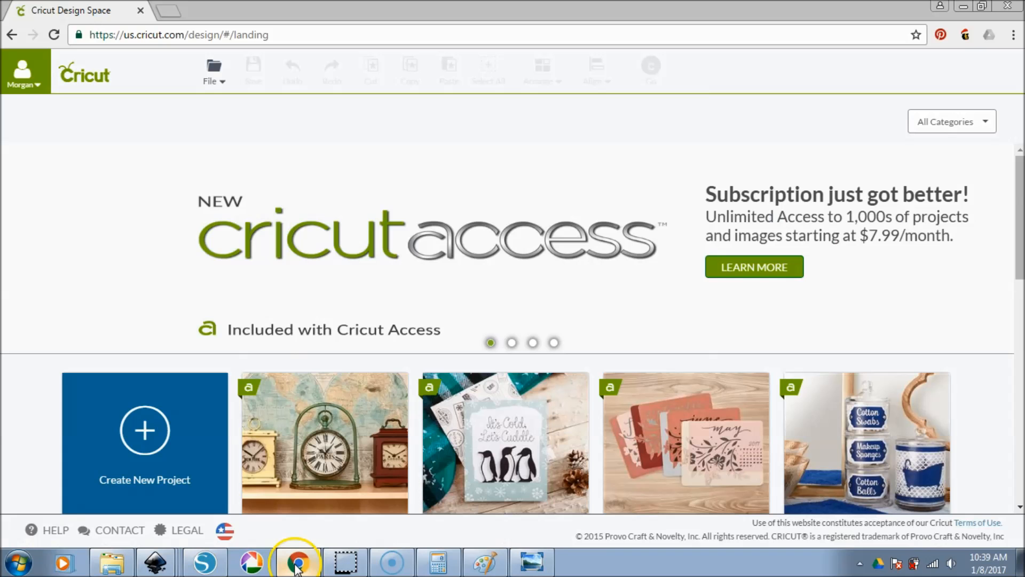
pyautogui.click(213, 79)
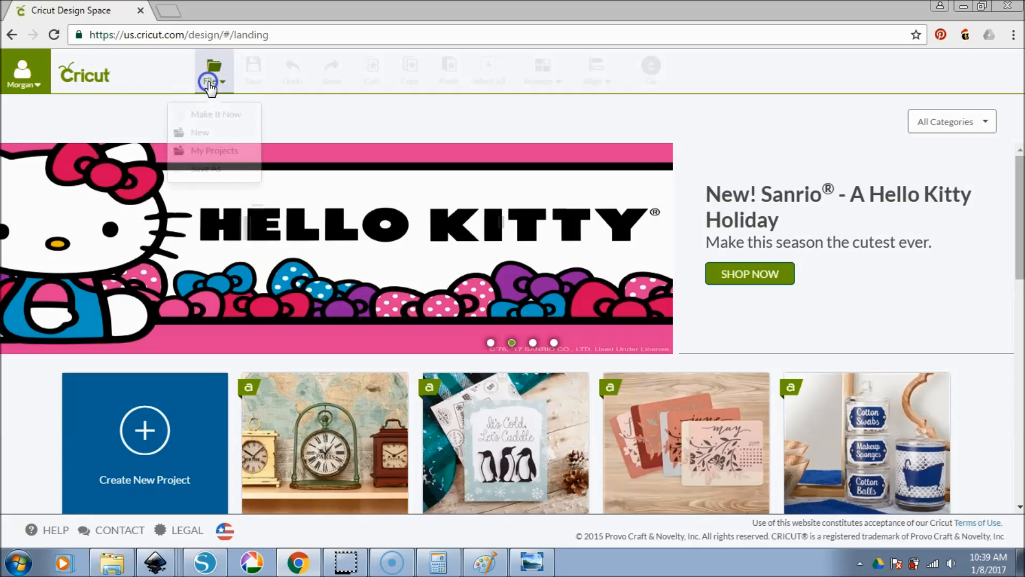
pyautogui.click(212, 134)
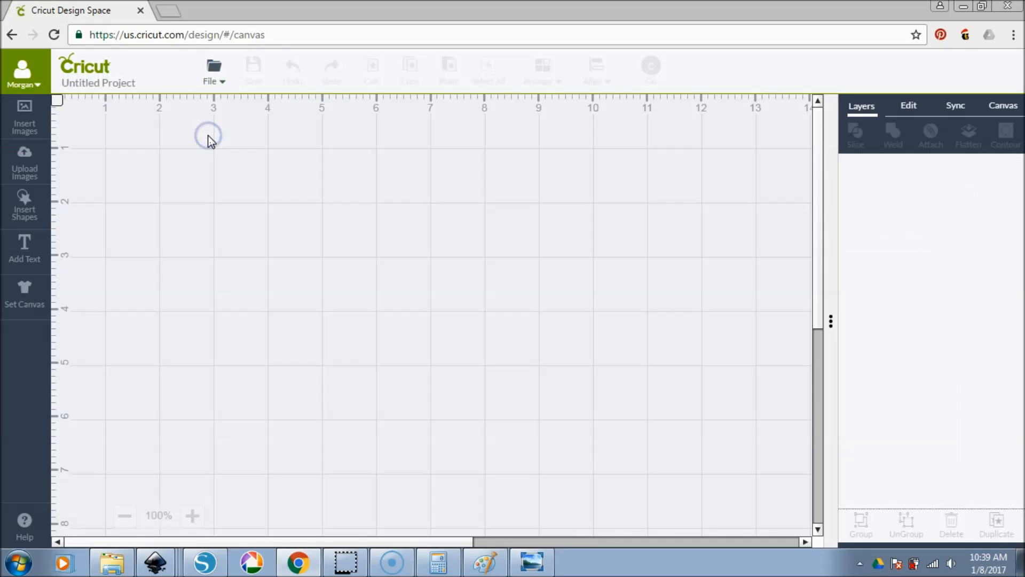
pyautogui.click(23, 167)
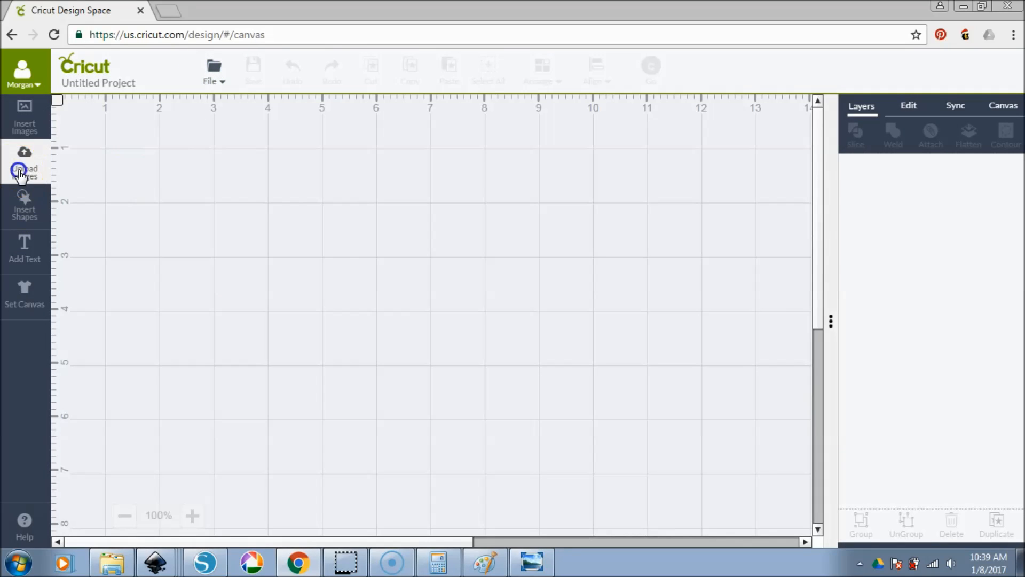
# - Upload the "sticker sheet 1" PNG from the TEST folder in Google Drive's Blog Posts > free stickers folder
pyautogui.click(283, 342)
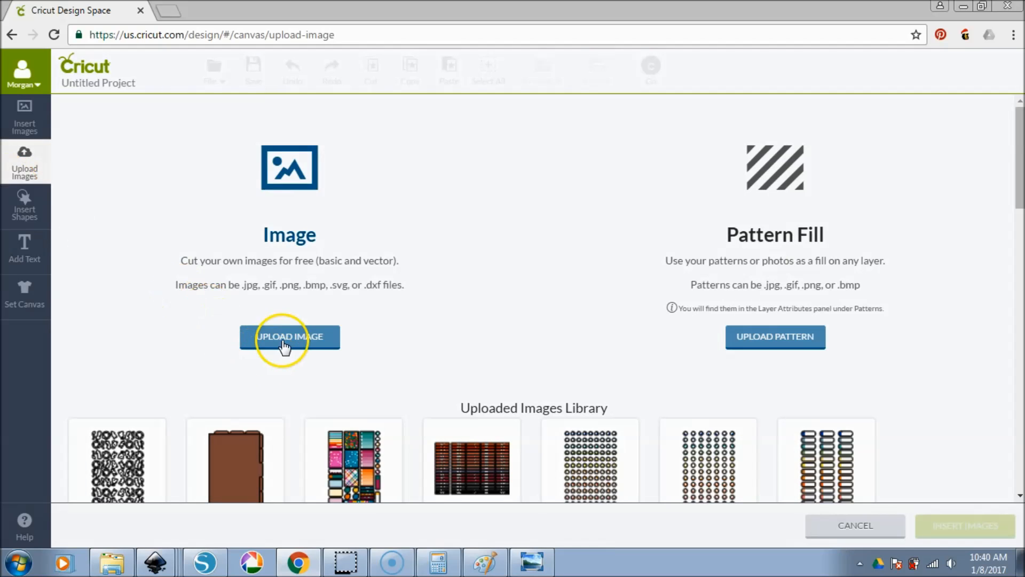
pyautogui.click(222, 235)
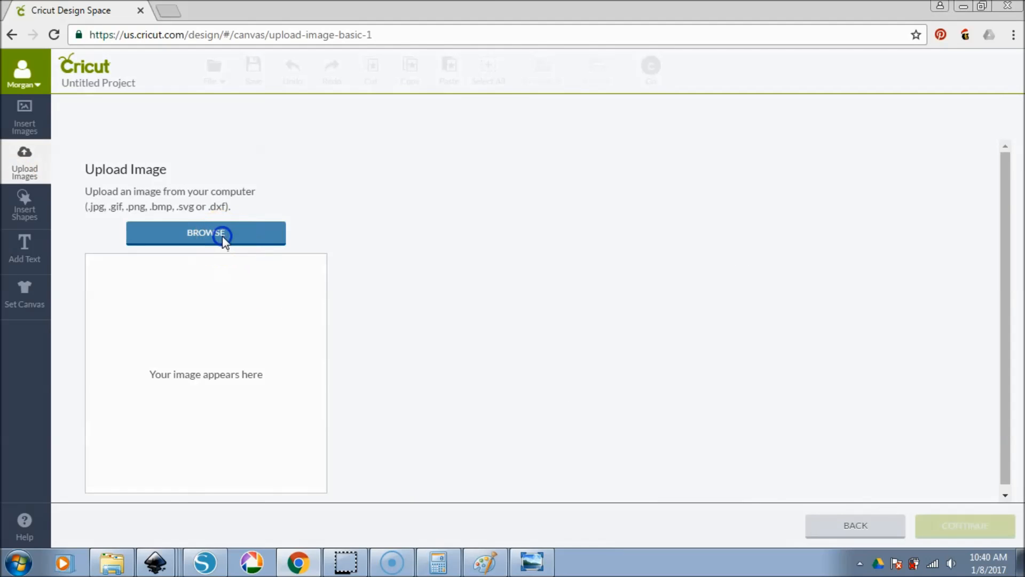
pyautogui.click(65, 149)
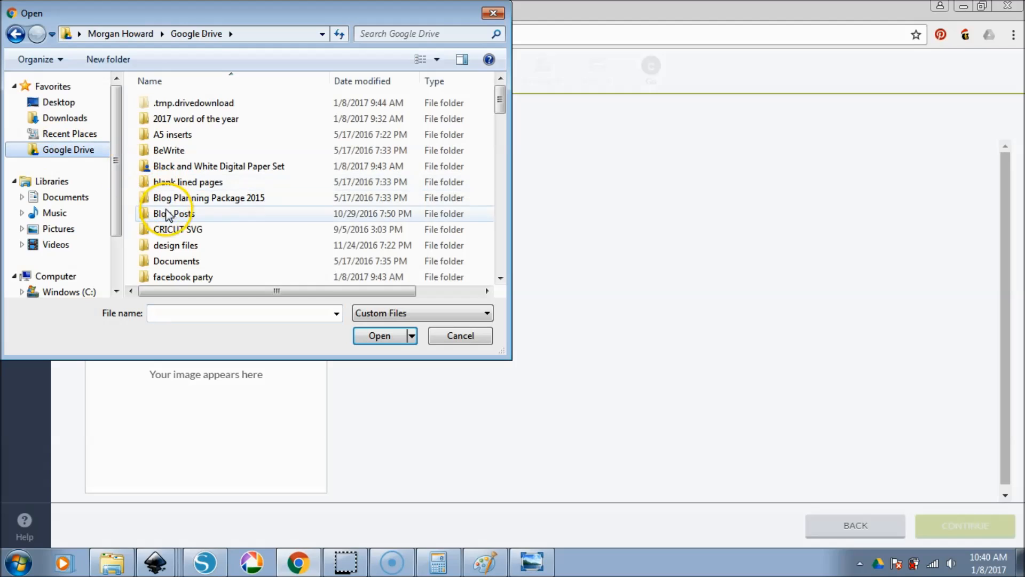
pyautogui.doubleClick(219, 217)
pyautogui.click(431, 157)
pyautogui.doubleClick(432, 158)
pyautogui.scroll(-5, 258, 190)
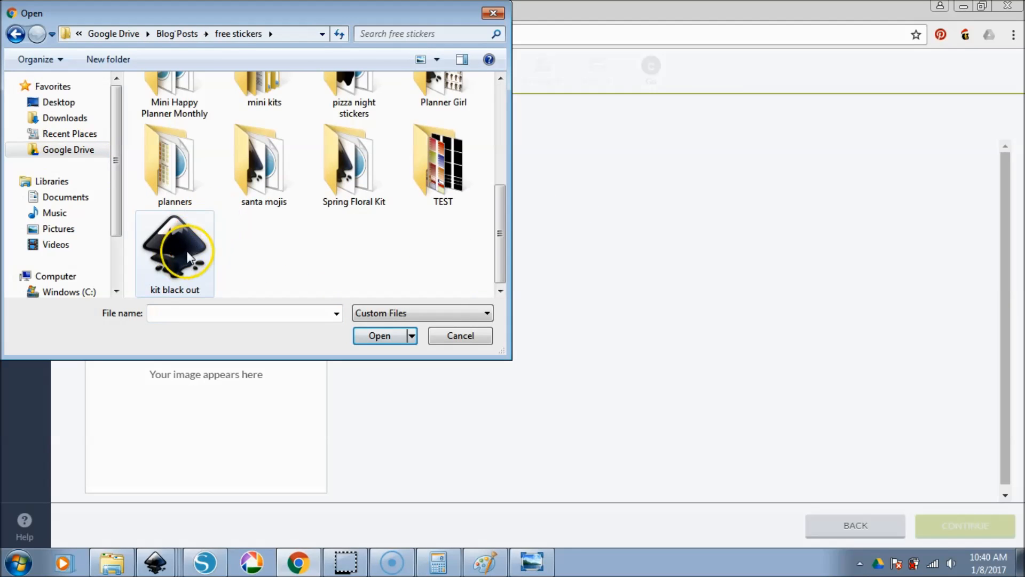
pyautogui.click(440, 163)
pyautogui.doubleClick(441, 162)
pyautogui.click(426, 209)
pyautogui.click(389, 335)
# - Classify the uploaded sticker sheet as a Complex image and continue to the background clean-up stage
pyautogui.click(409, 458)
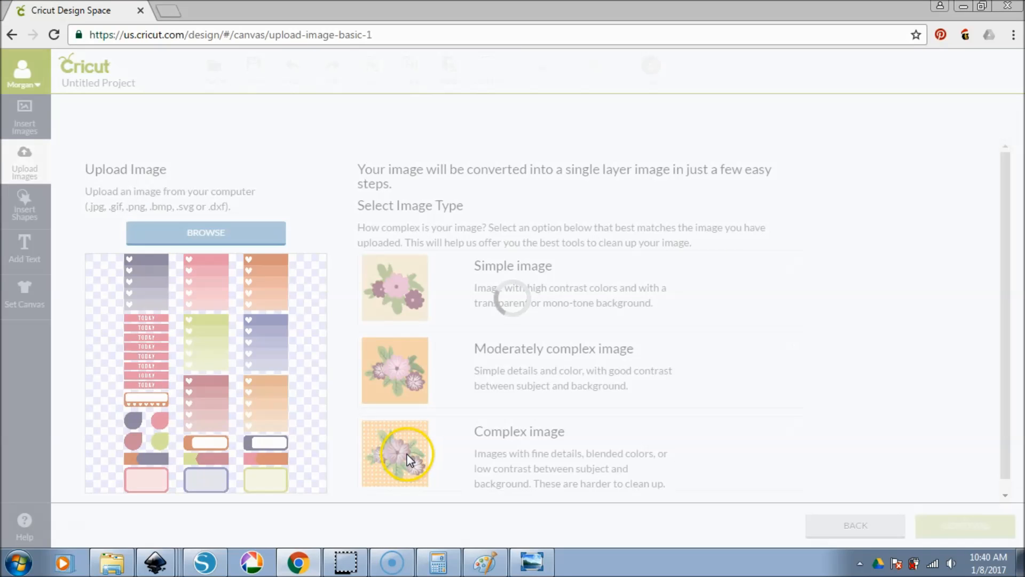
pyautogui.click(373, 311)
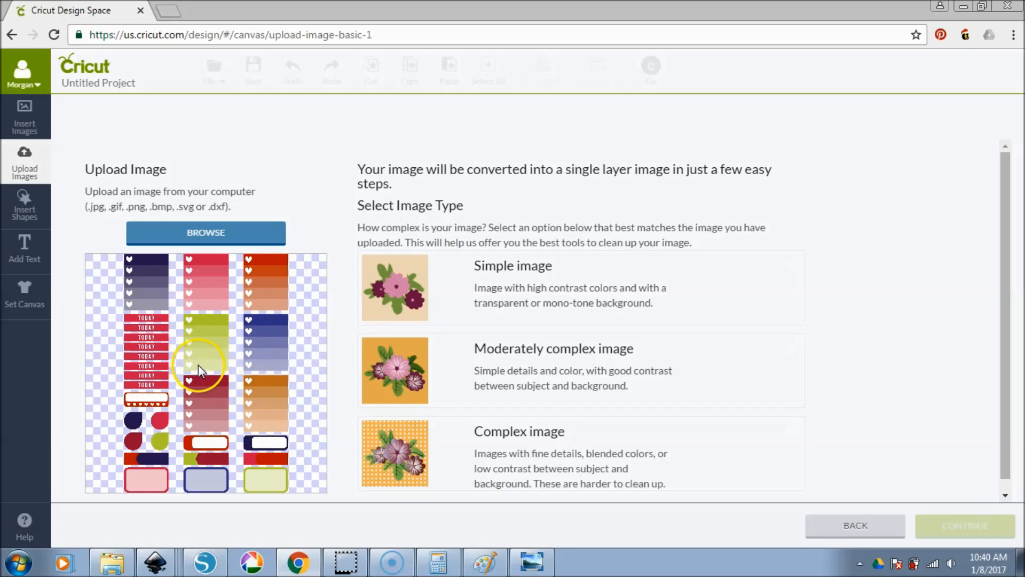
pyautogui.click(484, 453)
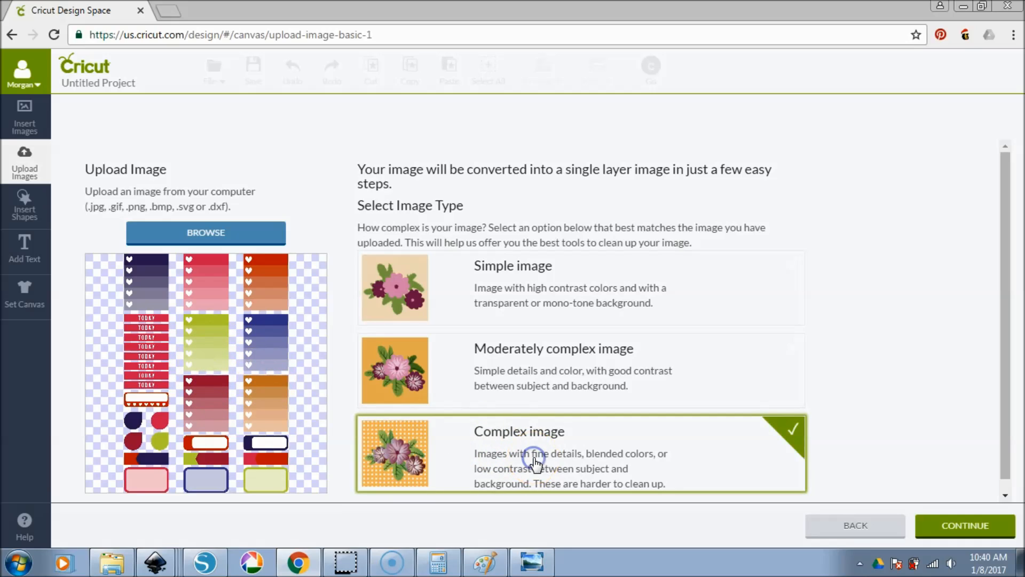
pyautogui.click(982, 532)
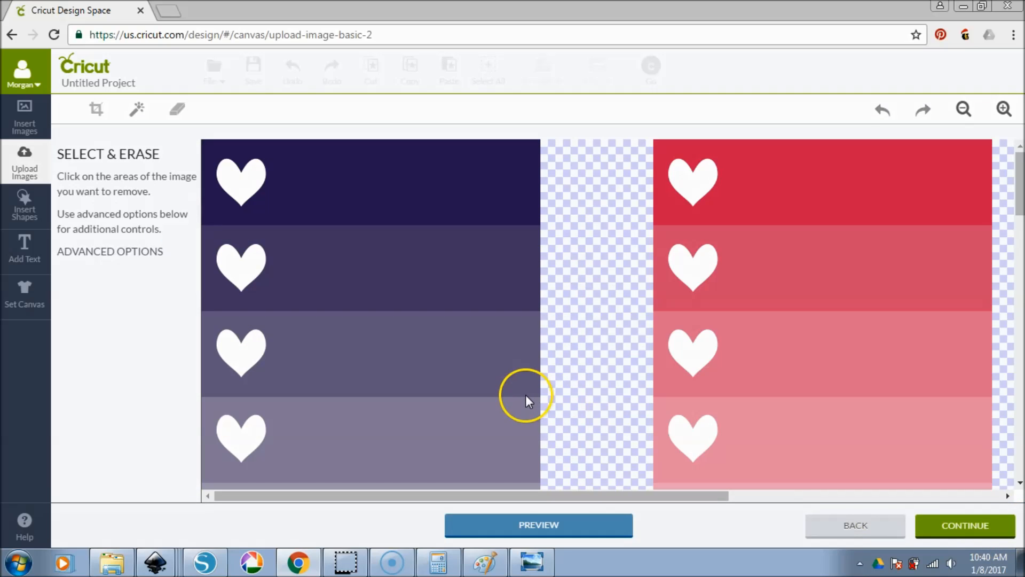
# - Check the whole sticker sheet for leftover background without erasing anything, and continue to saving it as a Print Then Cut image
pyautogui.click(964, 110)
pyautogui.click(964, 110)
pyautogui.click(964, 109)
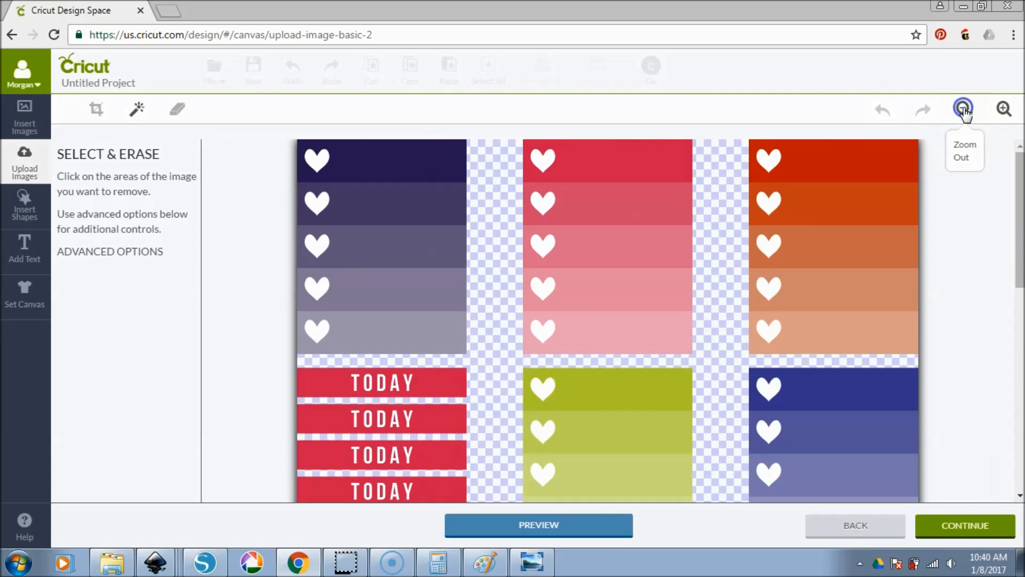
pyautogui.click(964, 109)
pyautogui.click(964, 109)
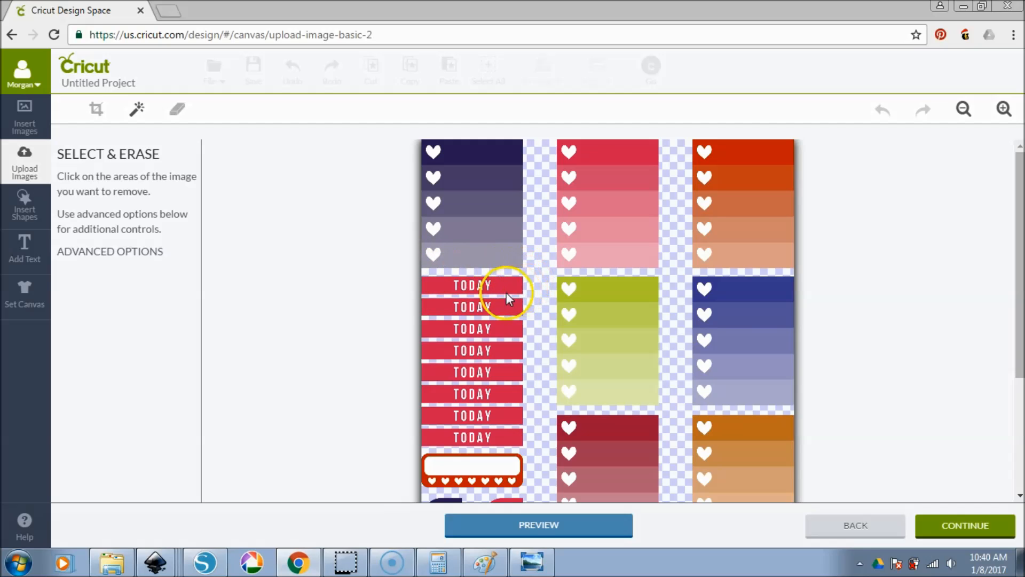
pyautogui.scroll(-3, 620, 358)
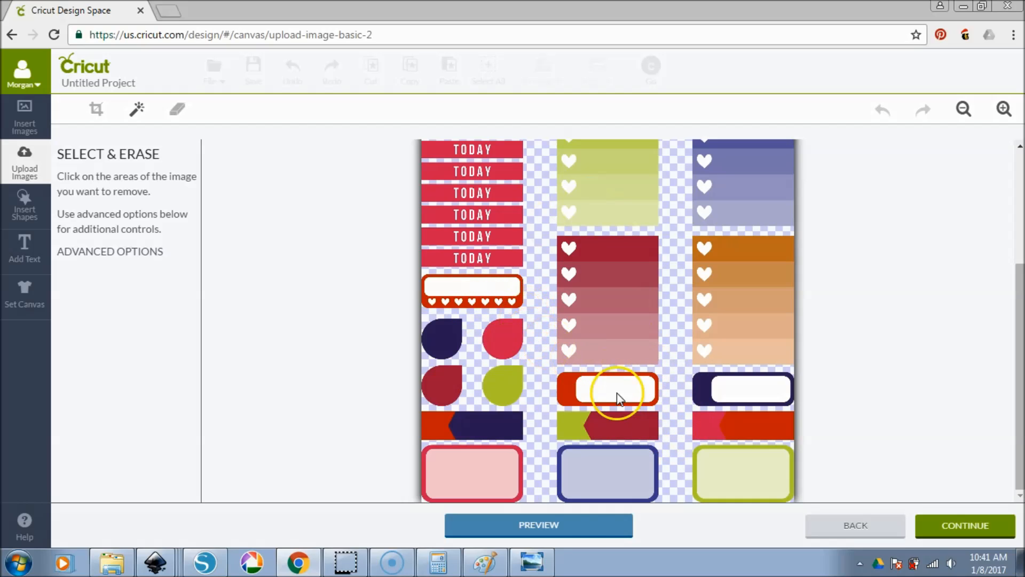
pyautogui.scroll(3, 641, 421)
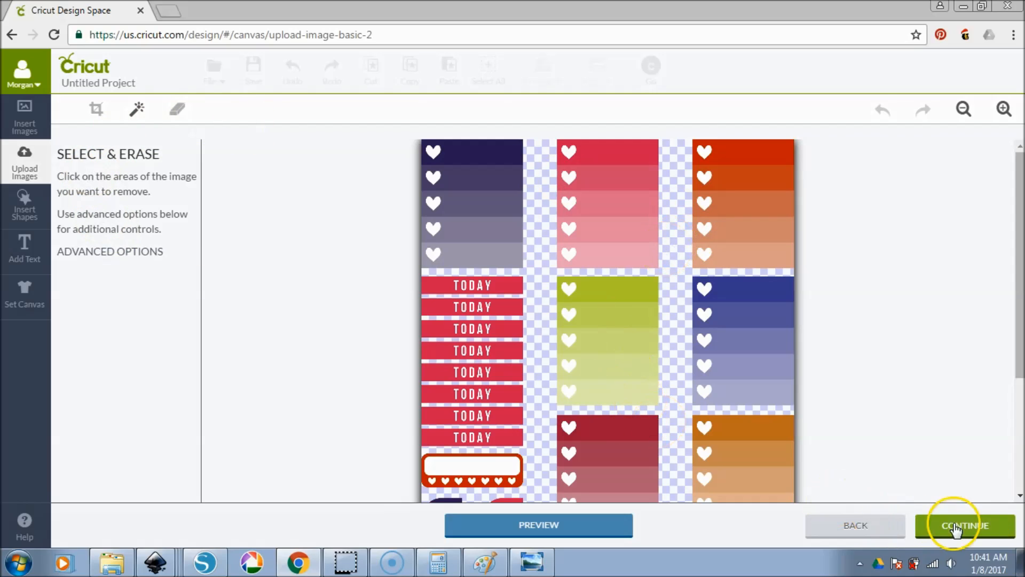
pyautogui.click(977, 529)
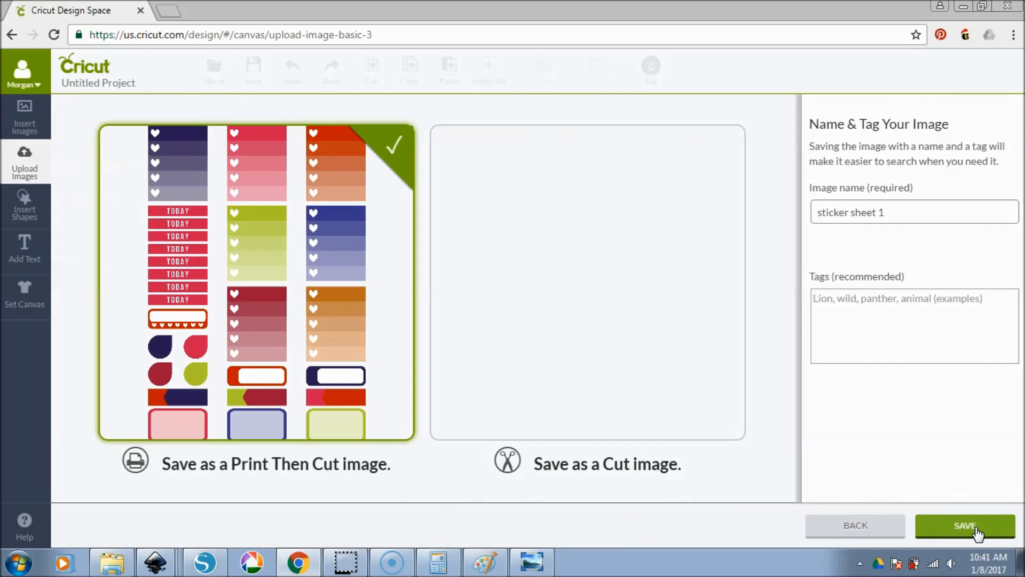
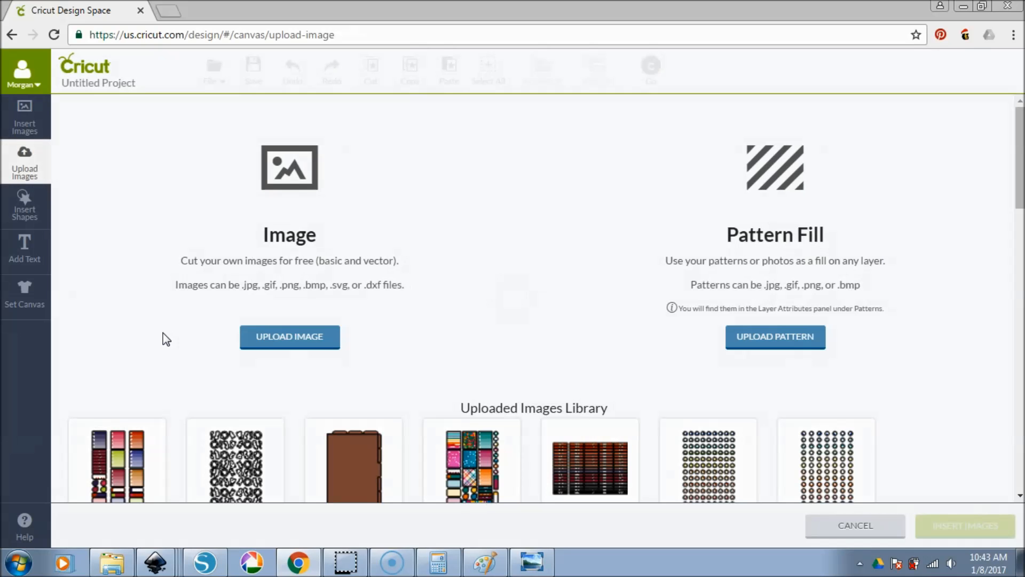
# - Insert the newly uploaded sticker sheet from the image library onto the canvas
pyautogui.click(116, 480)
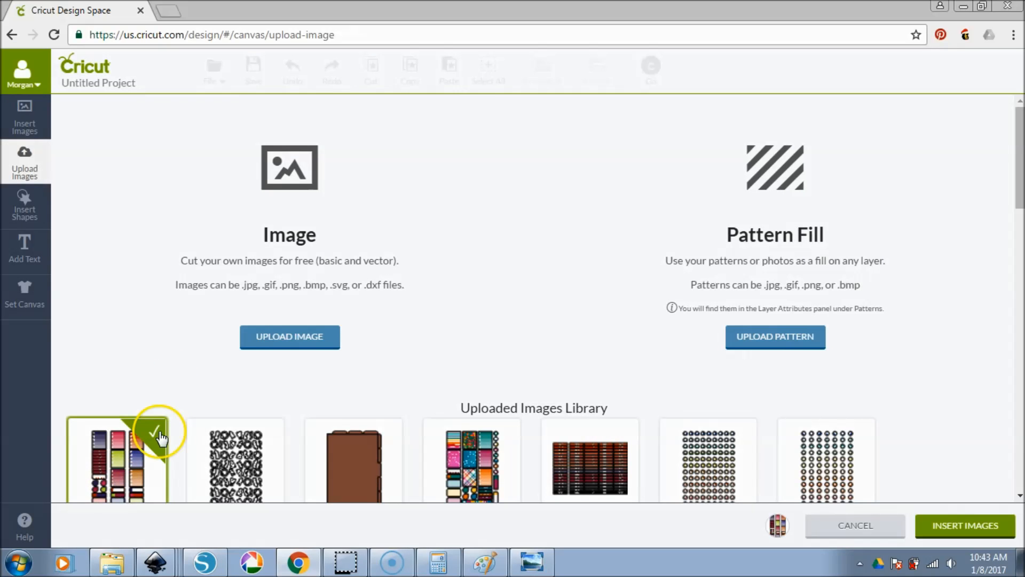
pyautogui.scroll(-1, 162, 438)
pyautogui.scroll(-3, 162, 438)
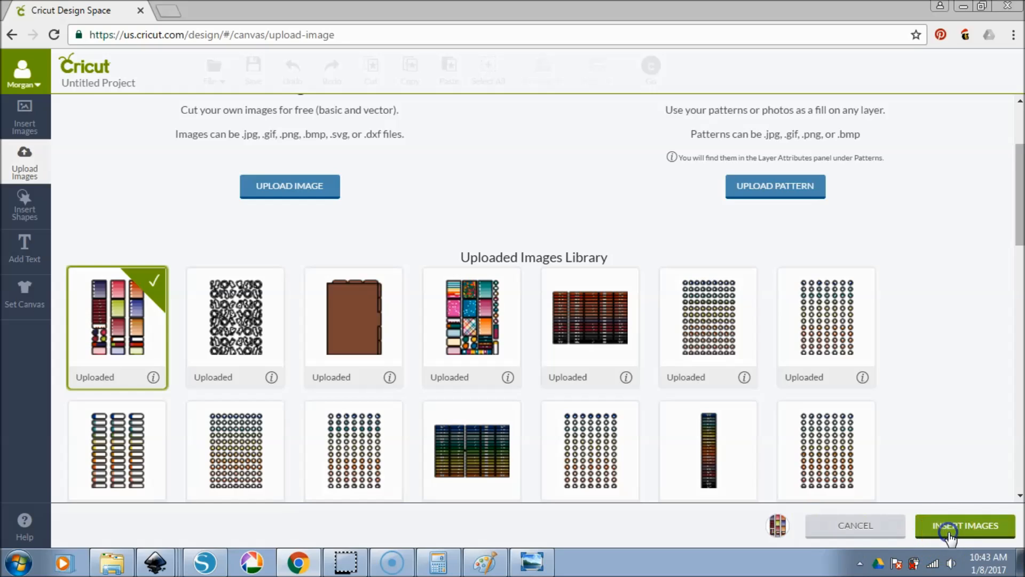
pyautogui.click(946, 531)
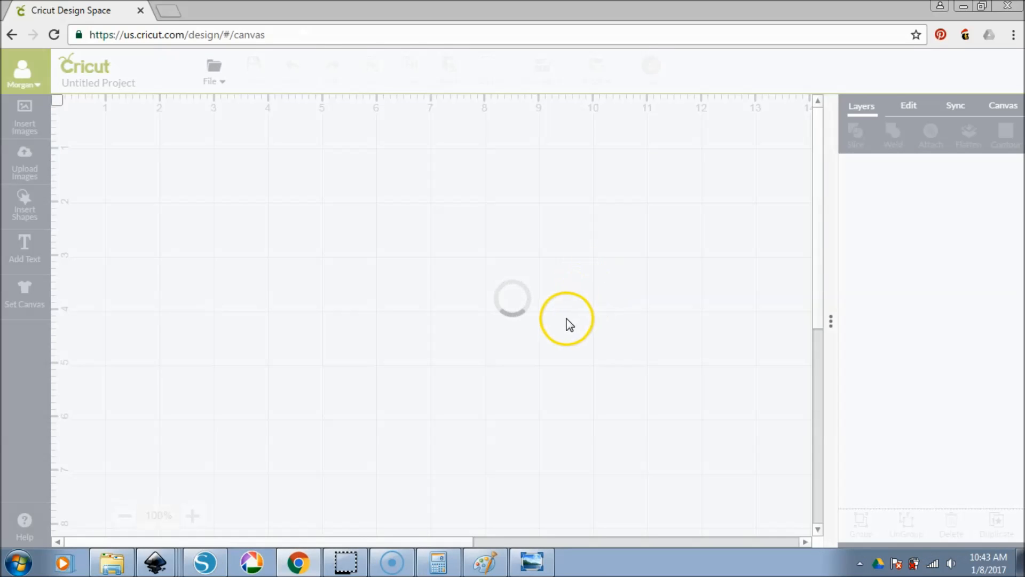
# - Resize the sticker sheet to 5.5 in wide by 8 in high and move it to about X 2.73 in, Y 0.76 in
pyautogui.moveTo(448, 454); pyautogui.dragTo(226, 220)
pyautogui.moveTo(408, 454); pyautogui.dragTo(171, 155)
pyautogui.click(906, 109)
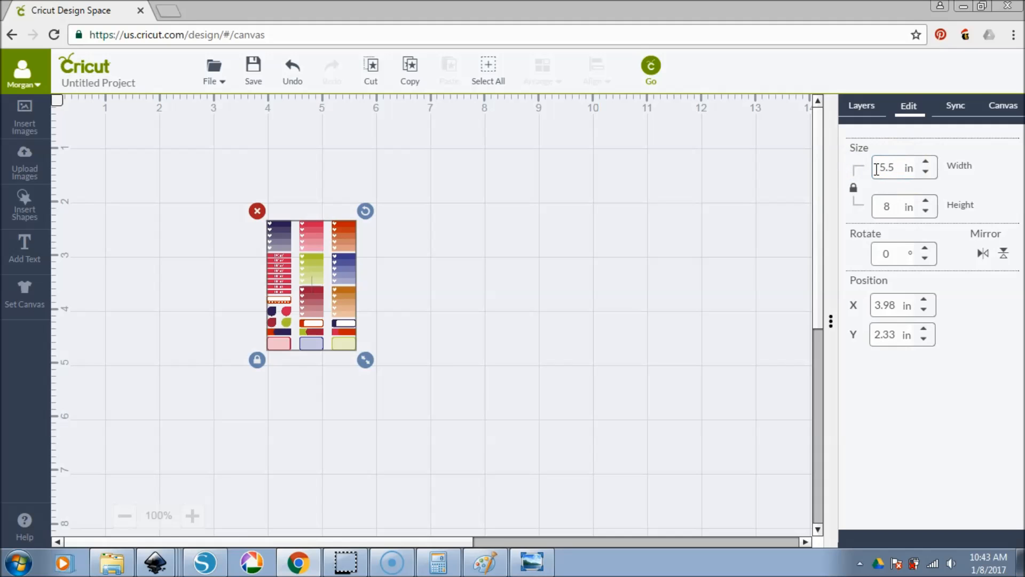
pyautogui.press('Return')
pyautogui.moveTo(415, 394); pyautogui.dragTo(257, 214)
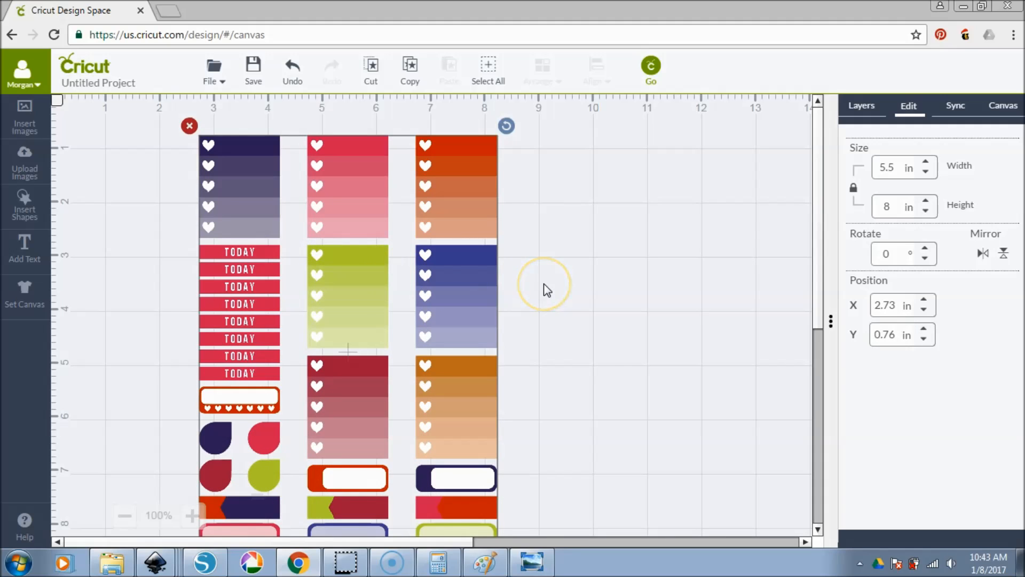
# - Open the mat preview of the project and compare the sticker sheet with print-then-cut bleed off and on
pyautogui.click(650, 67)
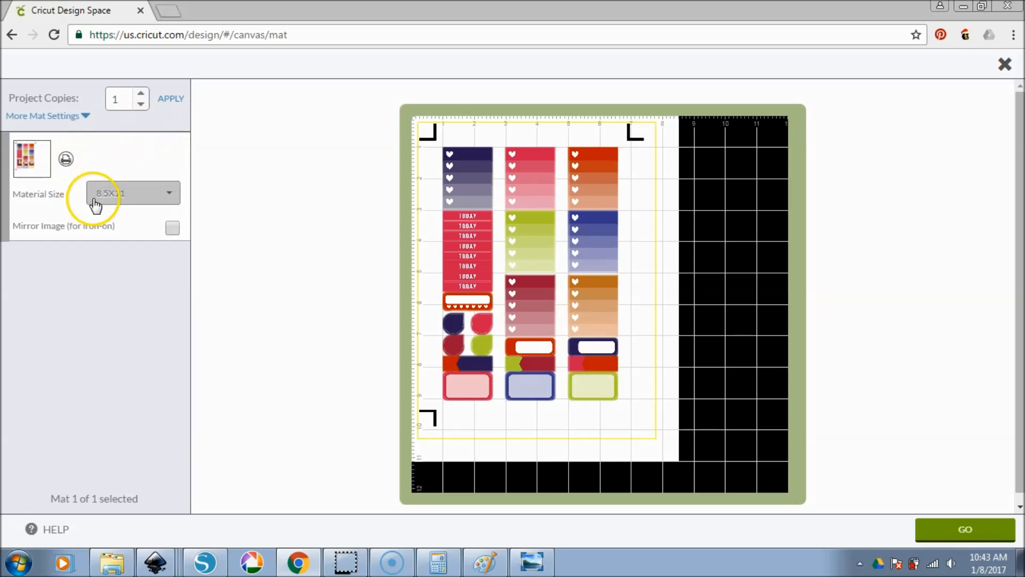
pyautogui.click(79, 117)
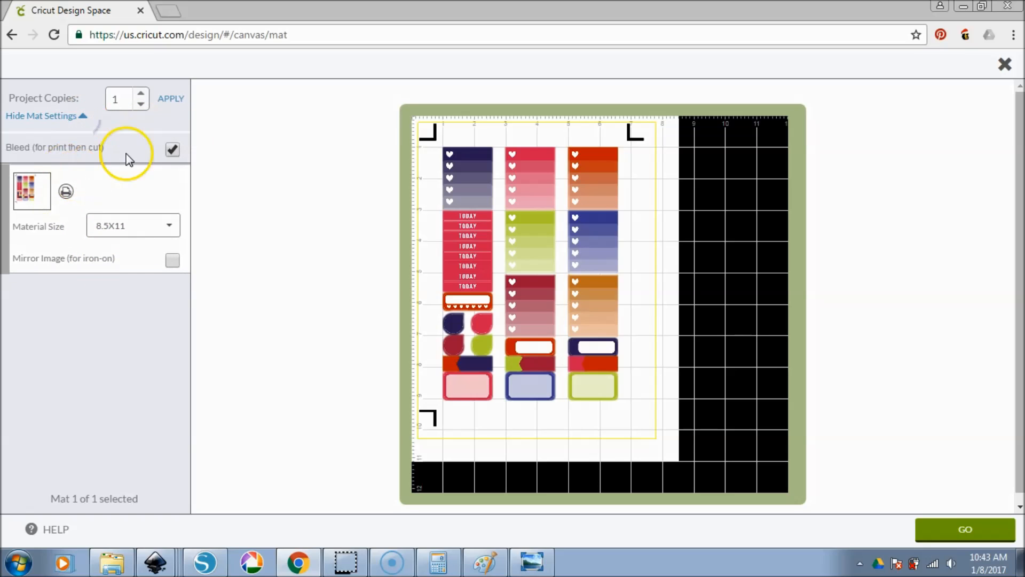
pyautogui.click(172, 148)
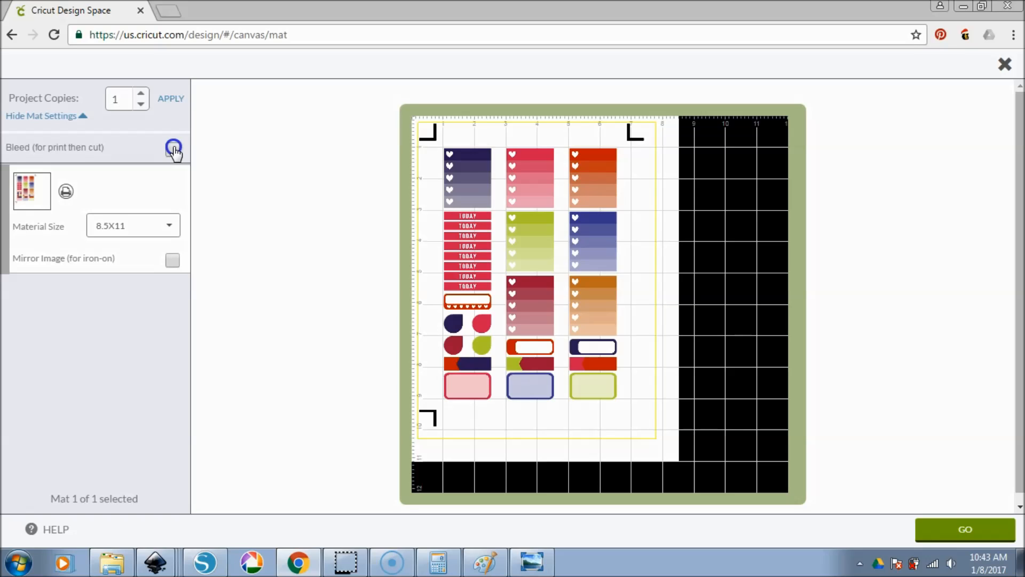
pyautogui.click(173, 149)
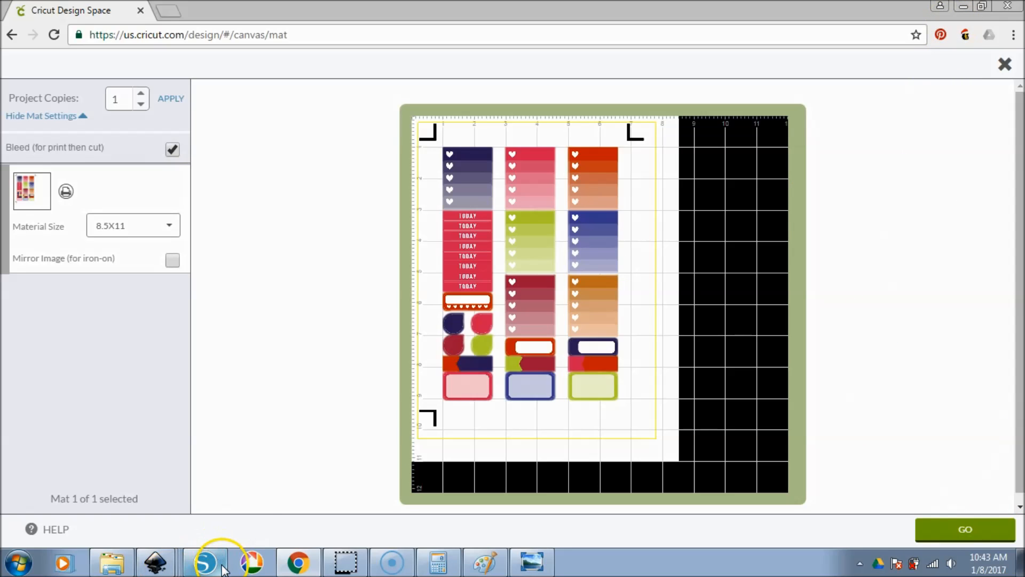
# - Switch to Silhouette Studio and arrange a narrower TEST folder window so the design page stays accessible beside it
pyautogui.click(964, 6)
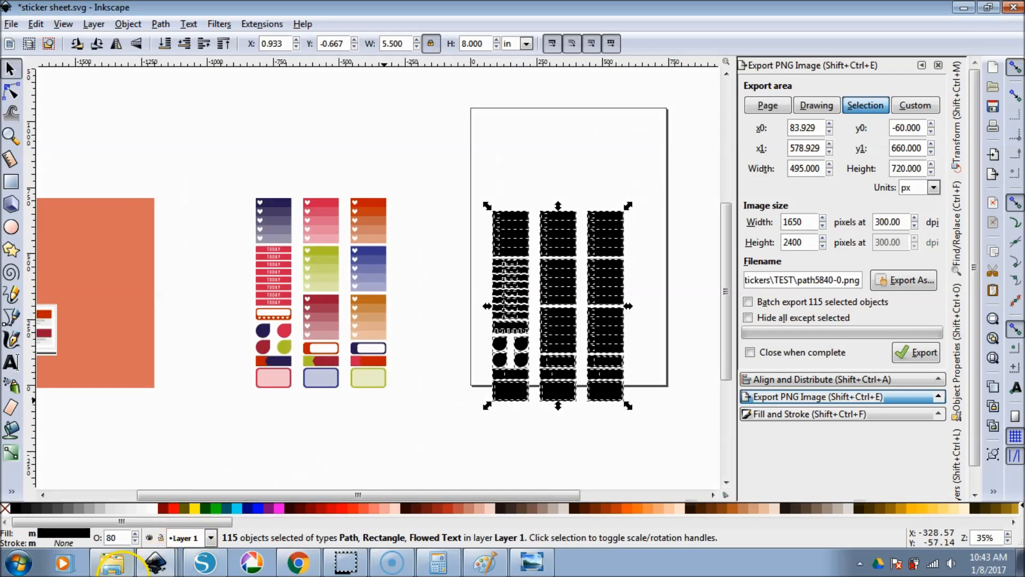
pyautogui.click(203, 566)
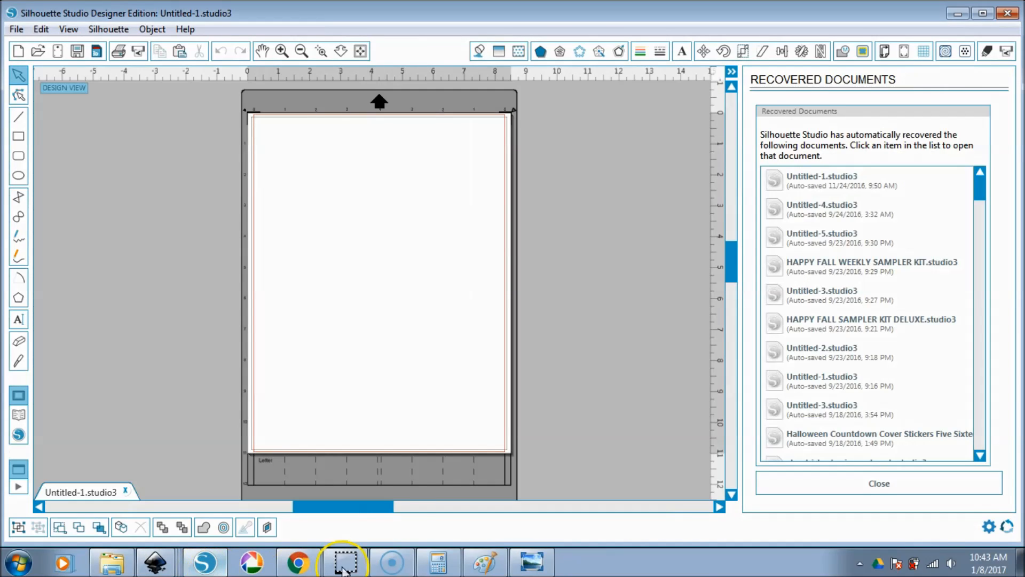
pyautogui.click(105, 568)
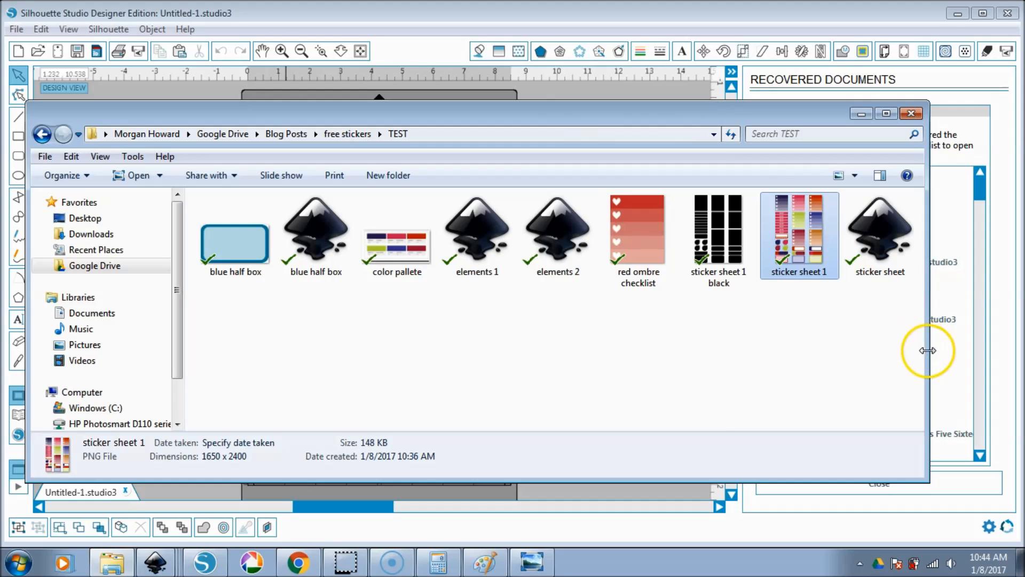
pyautogui.moveTo(928, 350); pyautogui.dragTo(549, 363)
pyautogui.moveTo(382, 115); pyautogui.dragTo(895, 80)
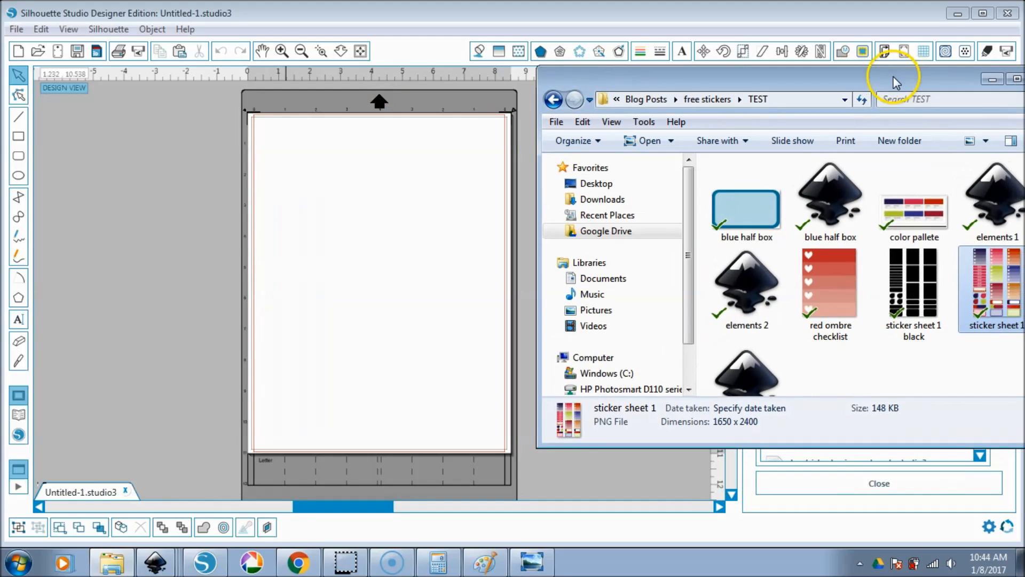
# - Add the "sticker sheet 1 black" PNG to the Silhouette Studio design and move it off the page
pyautogui.keyDown('ctrl'); pyautogui.click(897, 298); pyautogui.keyUp('ctrl')
pyautogui.moveTo(901, 303); pyautogui.dragTo(236, 321)
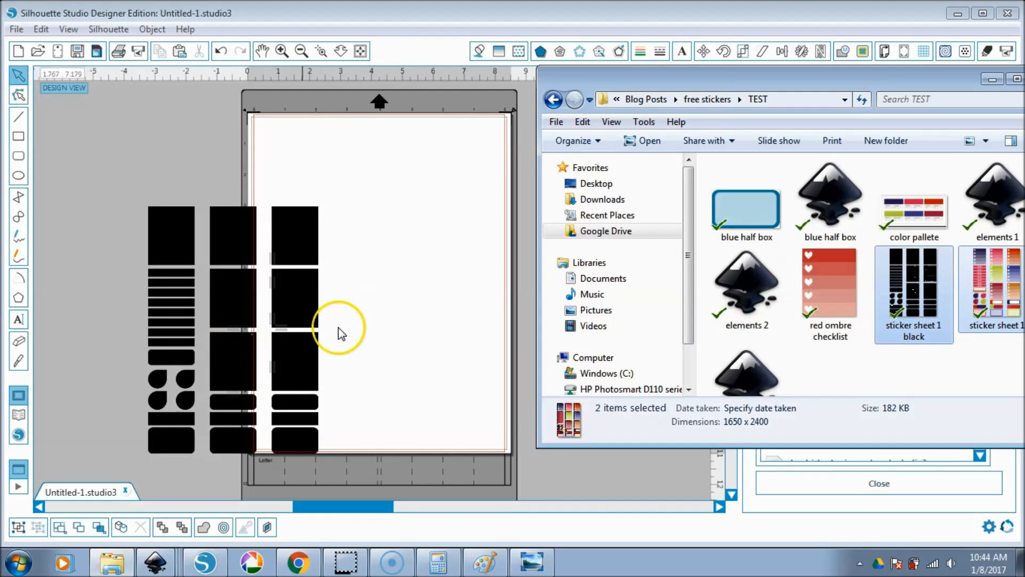
pyautogui.click(429, 331)
pyautogui.moveTo(306, 360); pyautogui.dragTo(212, 318)
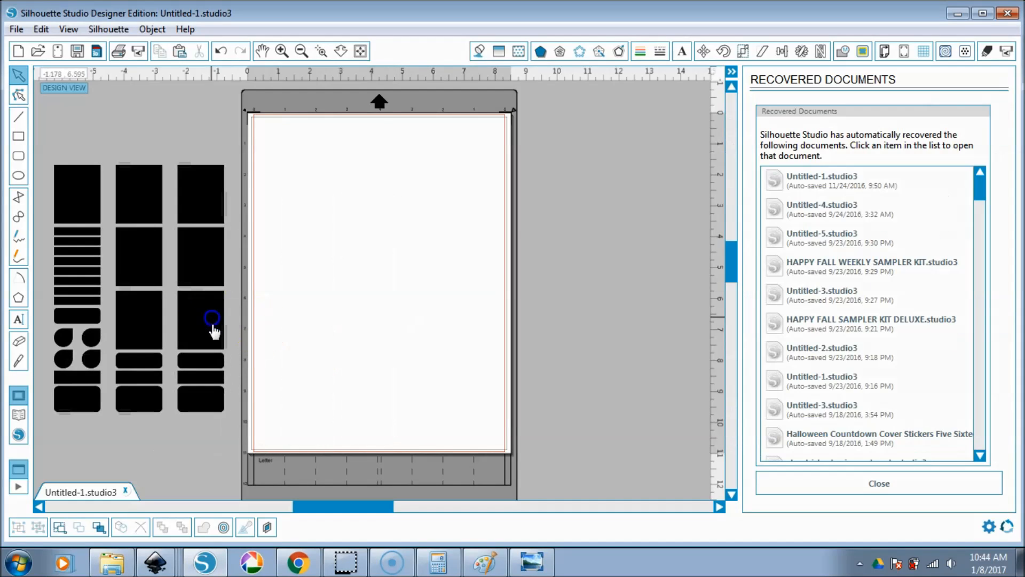
# - Add the coloured "sticker sheet 1" PNG to the page and check the scale dimensions of both images
pyautogui.click(111, 561)
pyautogui.moveTo(1004, 291); pyautogui.dragTo(419, 276)
pyautogui.click(167, 300)
pyautogui.click(745, 51)
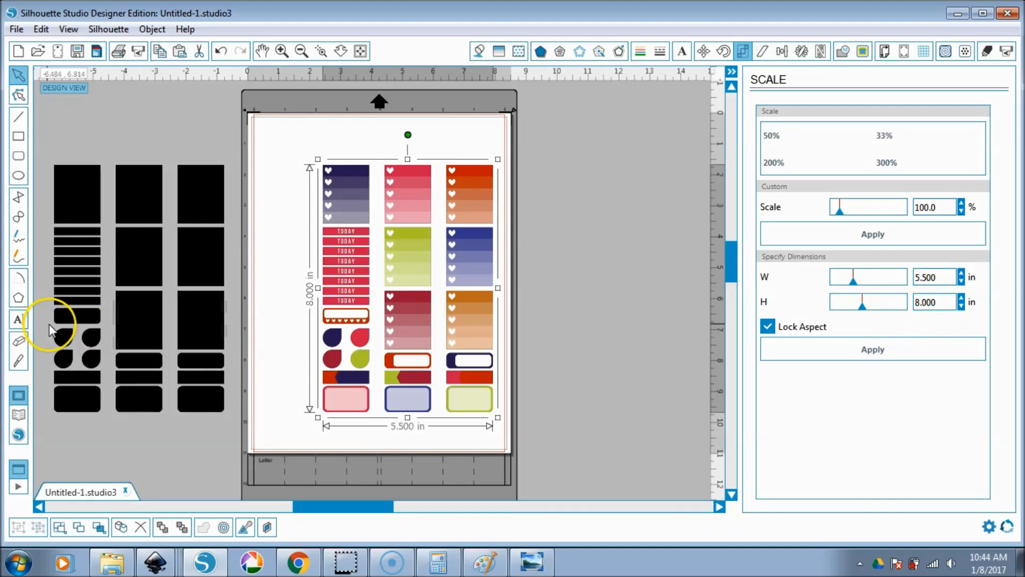
pyautogui.click(114, 338)
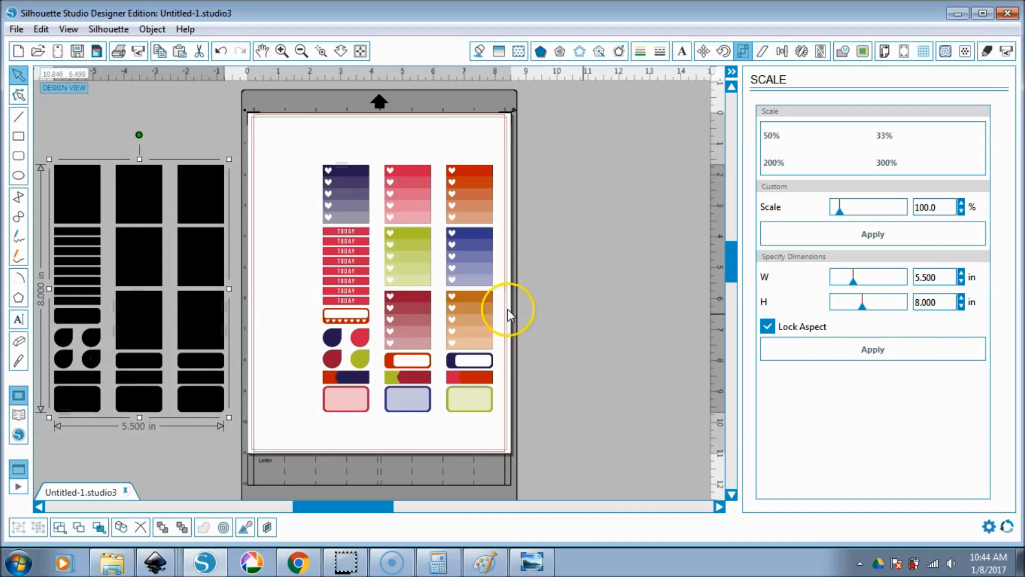
# - Align the coloured and black sheets centred on each other, centre both to the page, and select the coloured sheet
pyautogui.keyDown('shift'); pyautogui.click(404, 267); pyautogui.keyUp('shift')
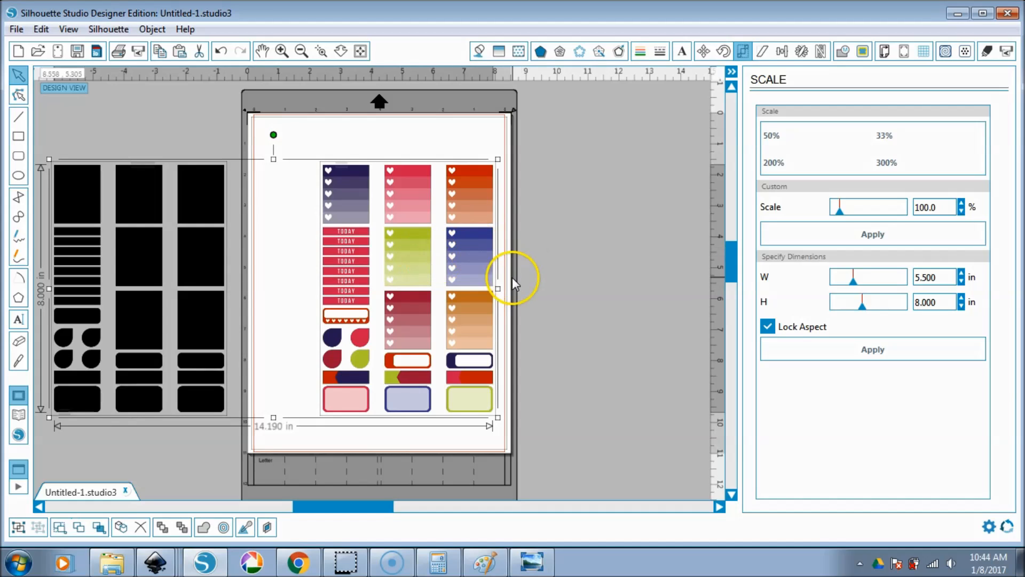
pyautogui.click(784, 53)
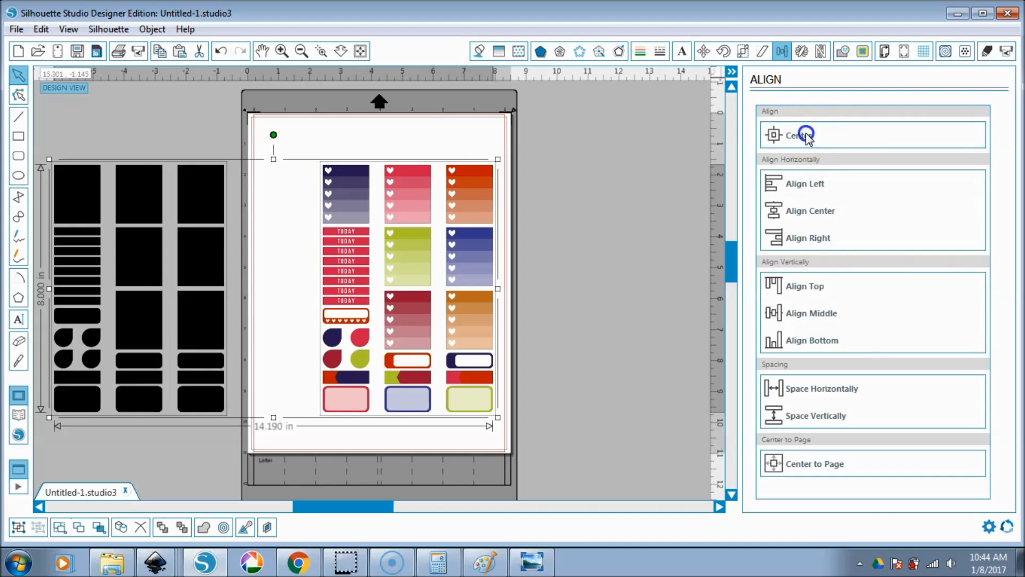
pyautogui.click(806, 137)
pyautogui.click(836, 460)
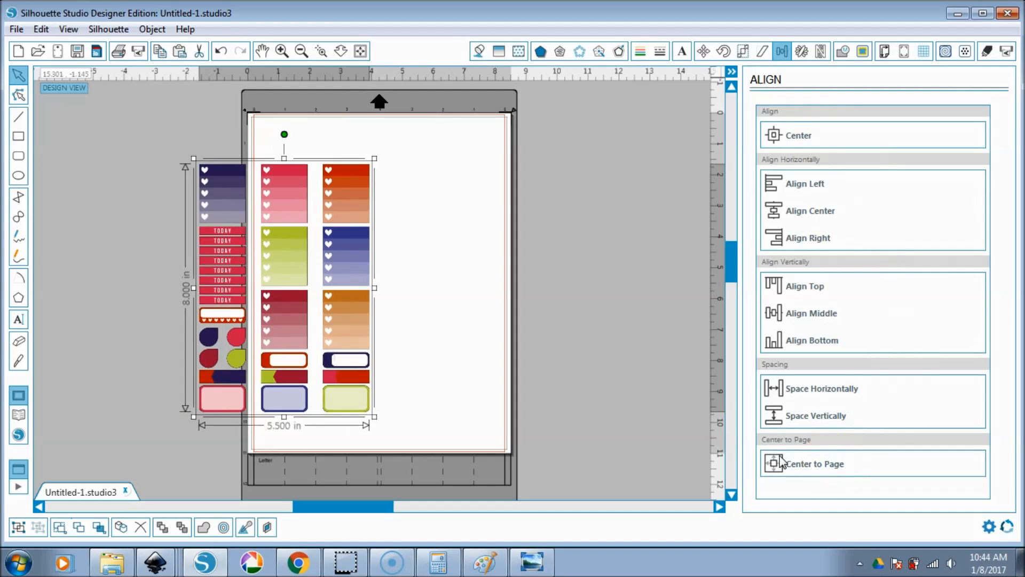
pyautogui.click(620, 261)
pyautogui.click(430, 252)
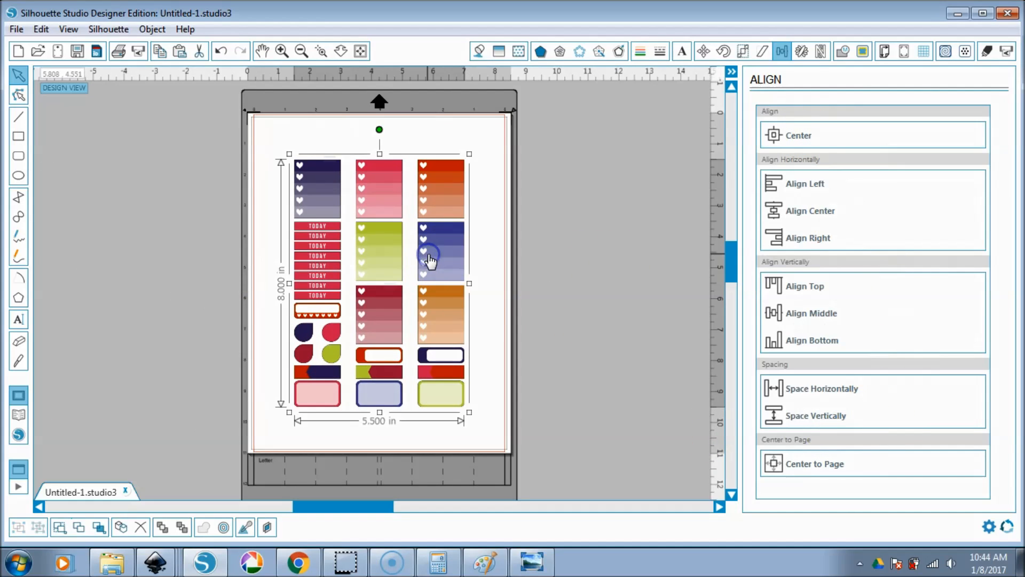
# - Try to send the coloured sticker sheet backward and to the back so it lies behind the black sheet
pyautogui.rightClick(428, 255)
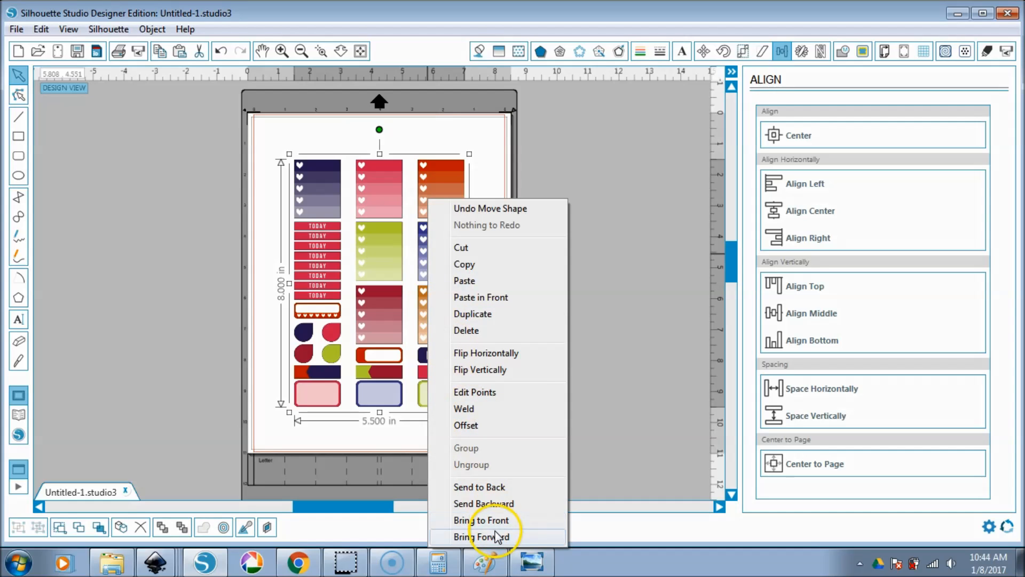
pyautogui.click(505, 503)
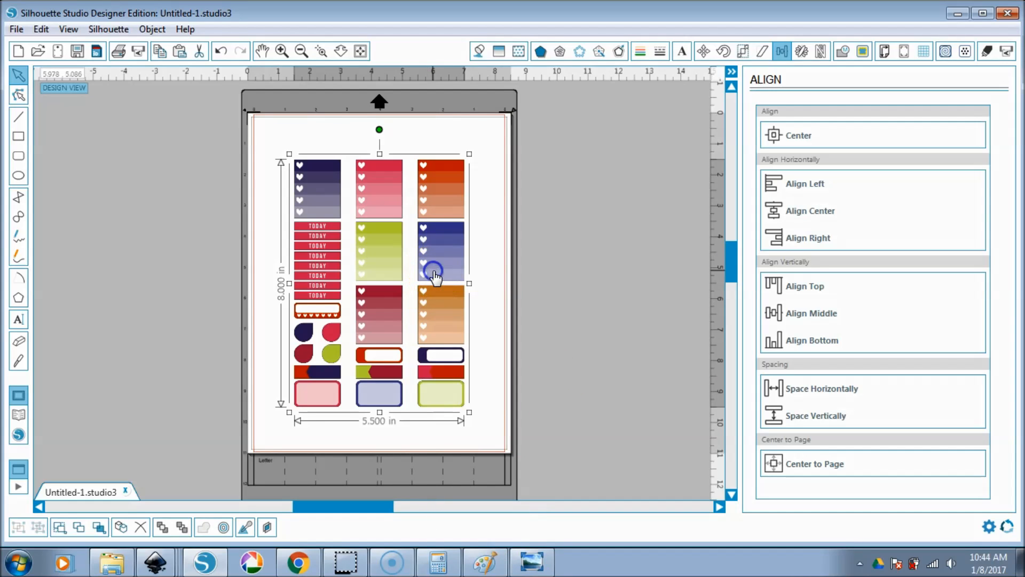
pyautogui.click(475, 251)
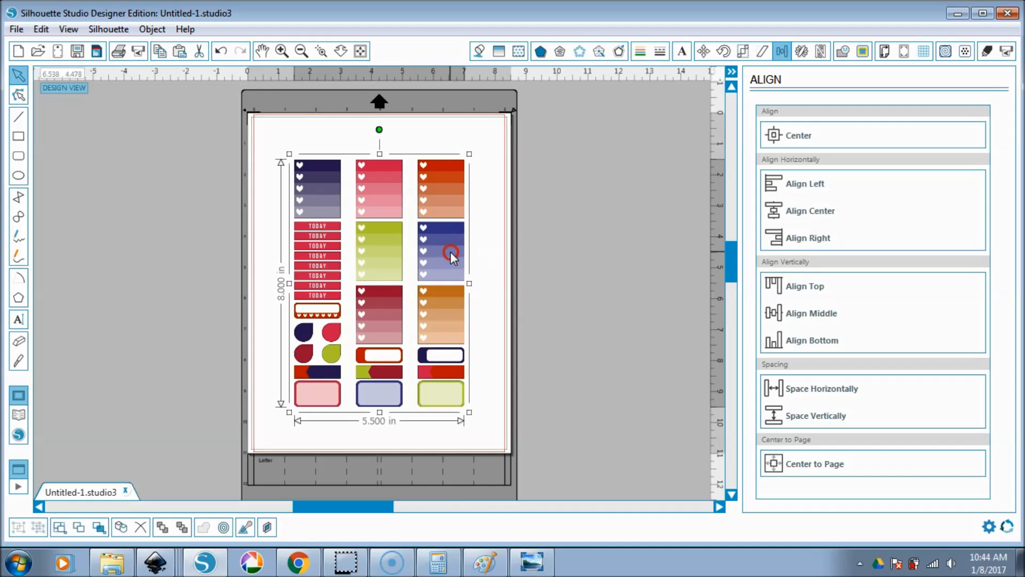
pyautogui.rightClick(450, 252)
pyautogui.click(521, 503)
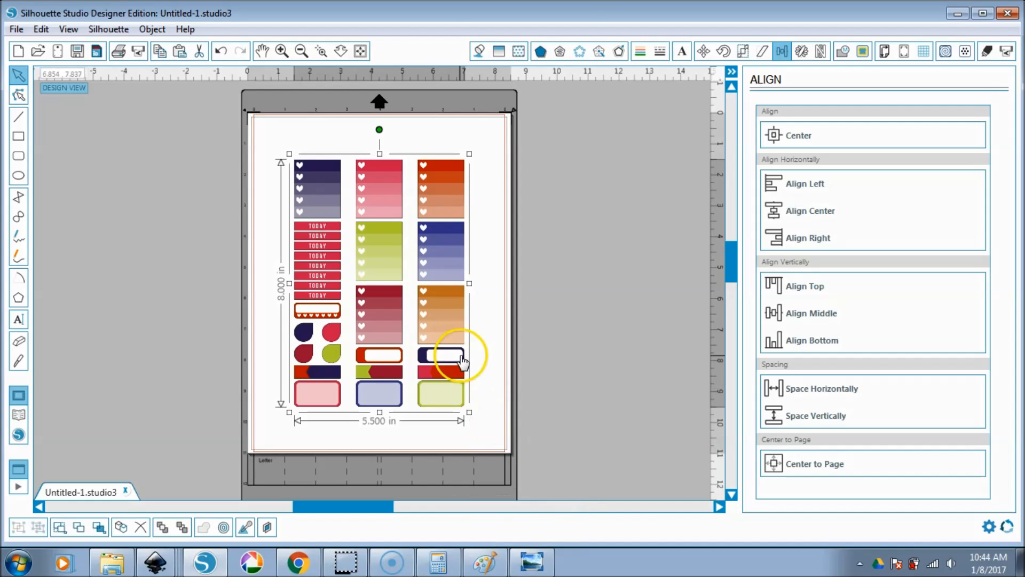
pyautogui.rightClick(462, 353)
pyautogui.click(622, 327)
pyautogui.rightClick(444, 306)
pyautogui.click(530, 487)
pyautogui.click(584, 396)
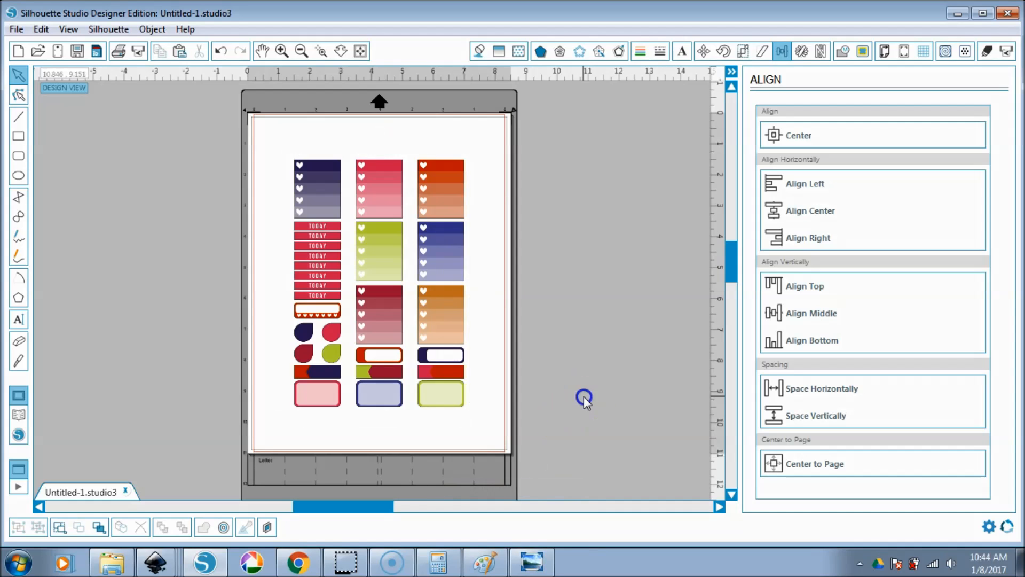
# - Move the coloured sheet aside, then cut the black sheet and paste it in front of the coloured one
pyautogui.click(427, 322)
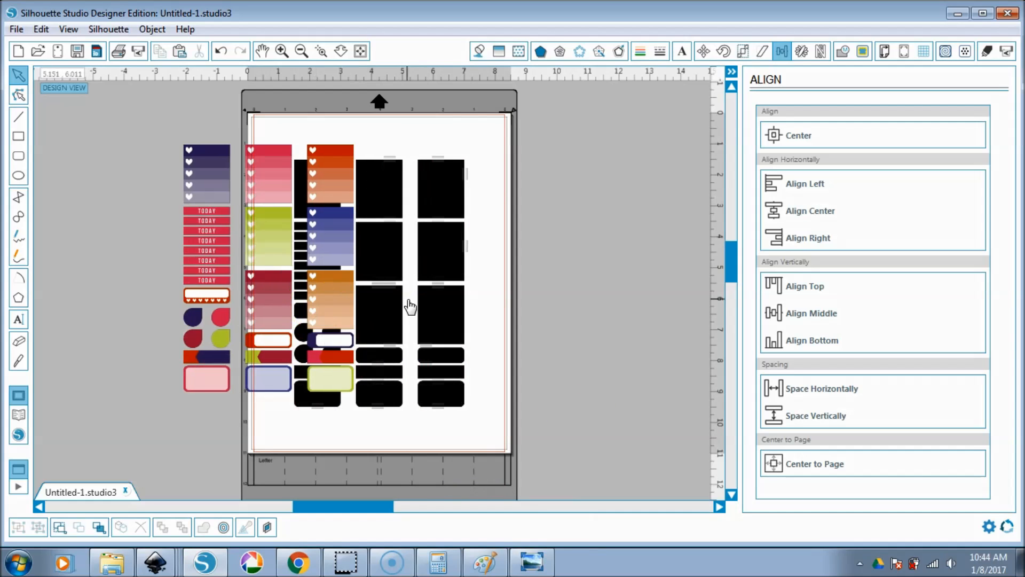
pyautogui.rightClick(429, 319)
pyautogui.click(491, 517)
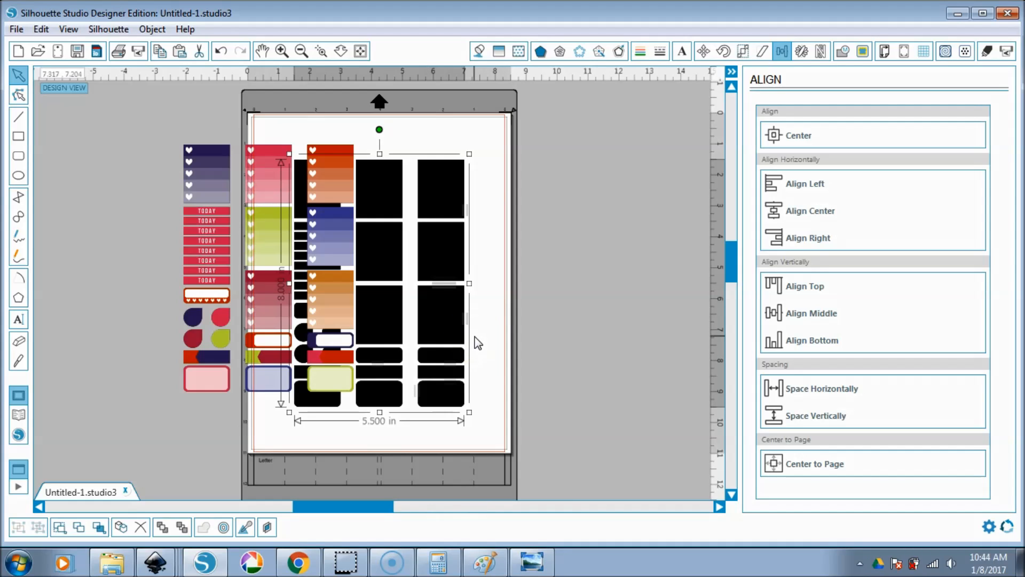
pyautogui.press('k')
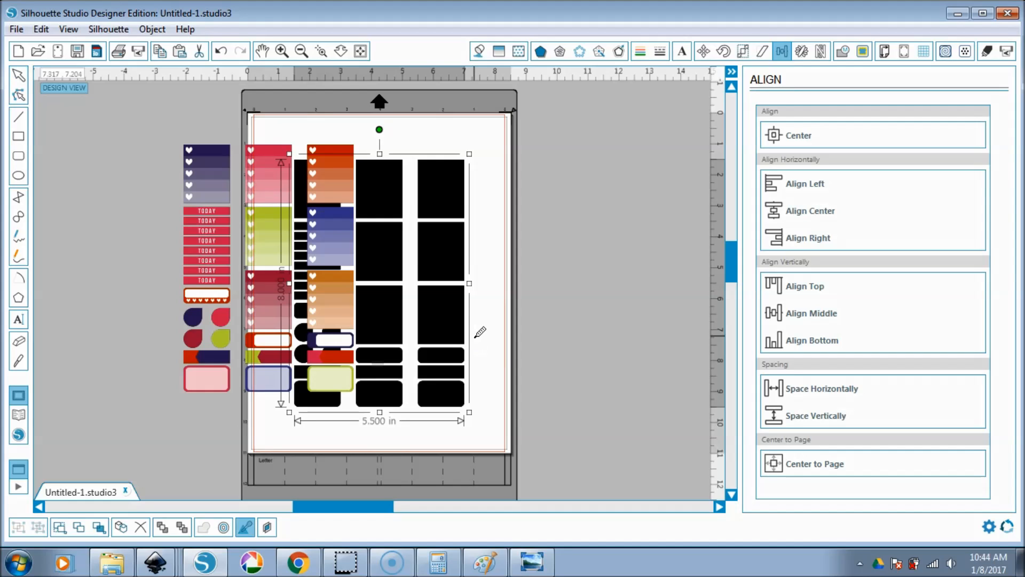
pyautogui.hotkey('ctrl', 'x')
pyautogui.hotkey('ctrl', 'f')
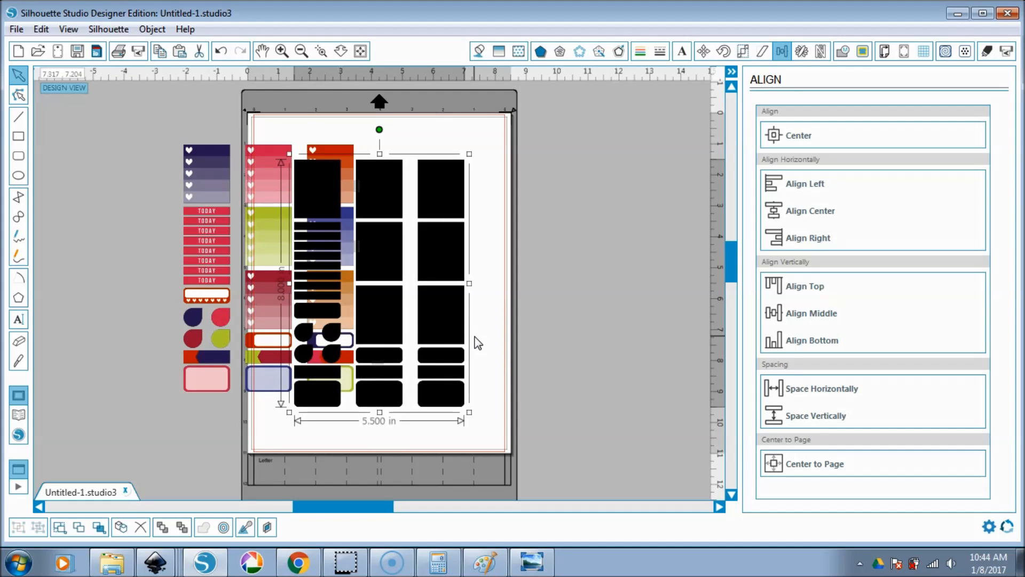
# - Centre the black and coloured sheets to the page and align them centred on each other
pyautogui.keyDown('shift'); pyautogui.click(212, 252); pyautogui.keyUp('shift')
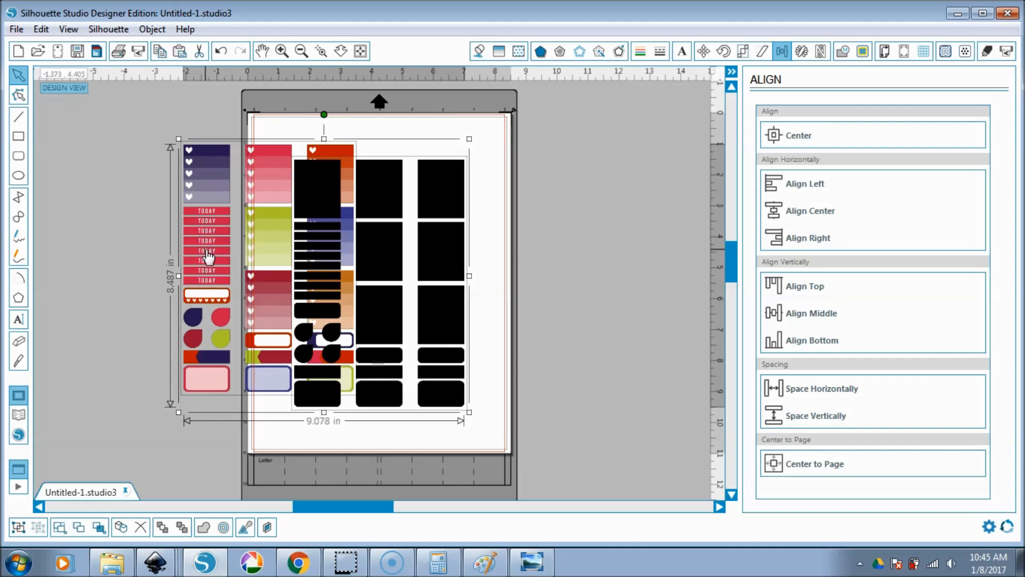
pyautogui.click(838, 462)
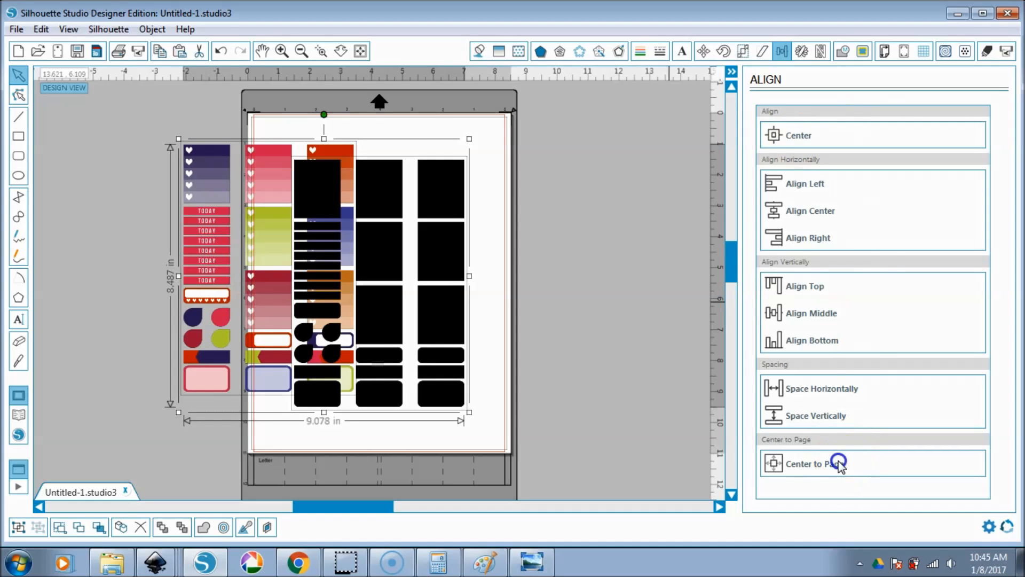
pyautogui.click(778, 135)
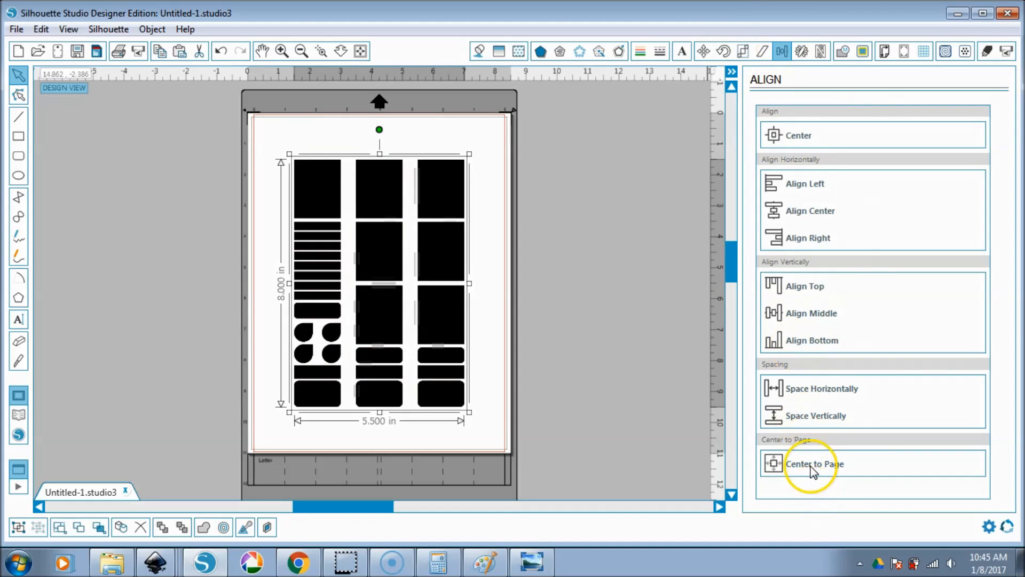
pyautogui.click(579, 355)
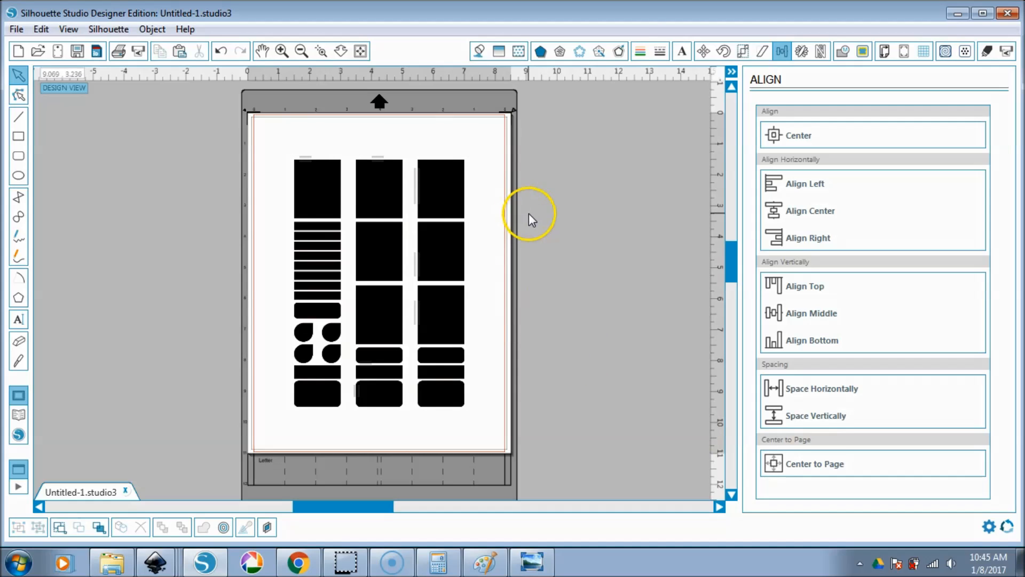
# - Select a trace area around the black sticker sheet and extend it well past the lower end of the page
pyautogui.click(863, 51)
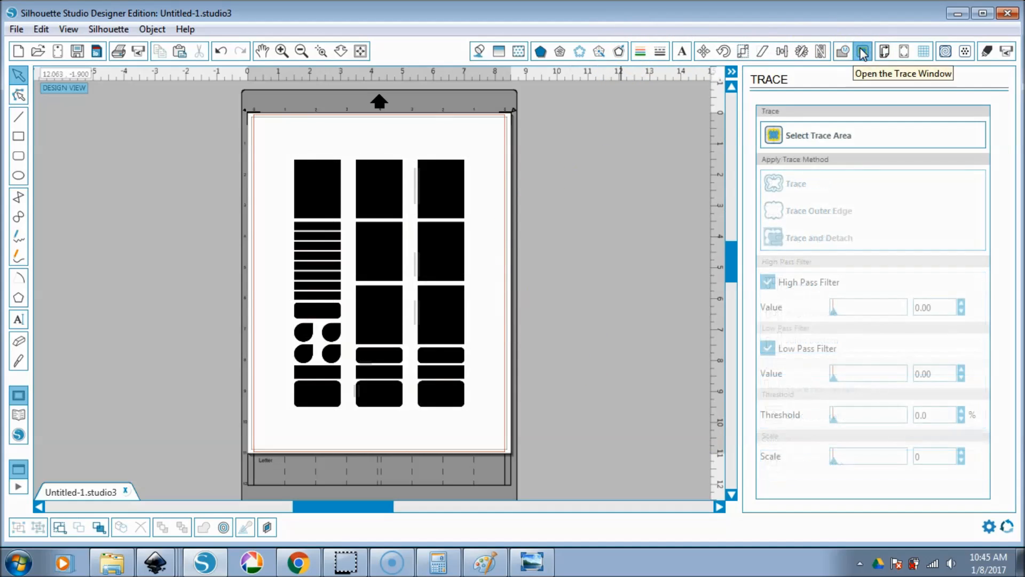
pyautogui.click(819, 136)
pyautogui.moveTo(262, 128)
pyautogui.mouseDown()
pyautogui.moveTo(309, 213)
pyautogui.moveTo(520, 467)
pyautogui.mouseUp()
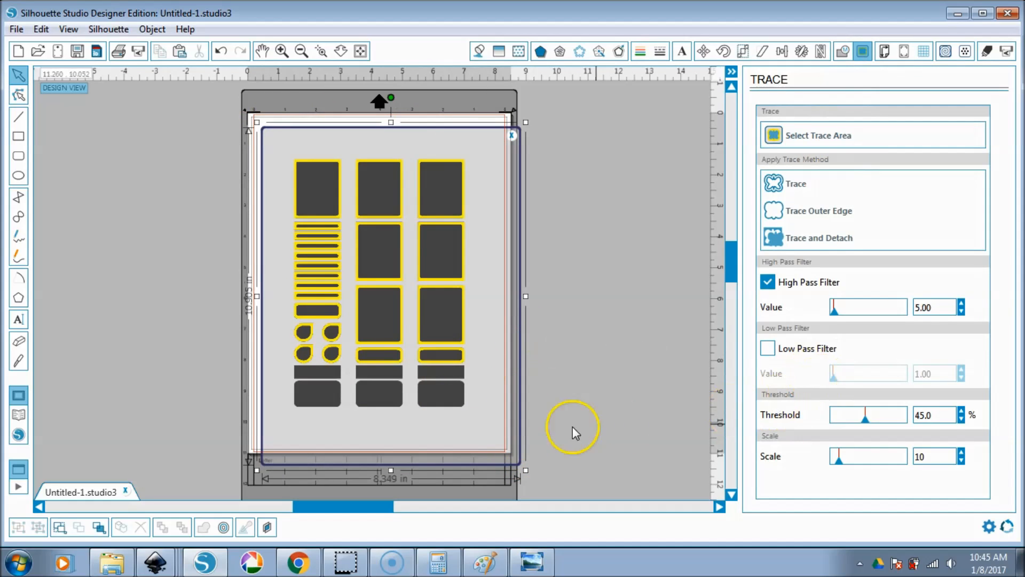
pyautogui.scroll(-2, 428, 277)
pyautogui.moveTo(390, 448); pyautogui.dragTo(386, 548)
pyautogui.scroll(5, 488, 321)
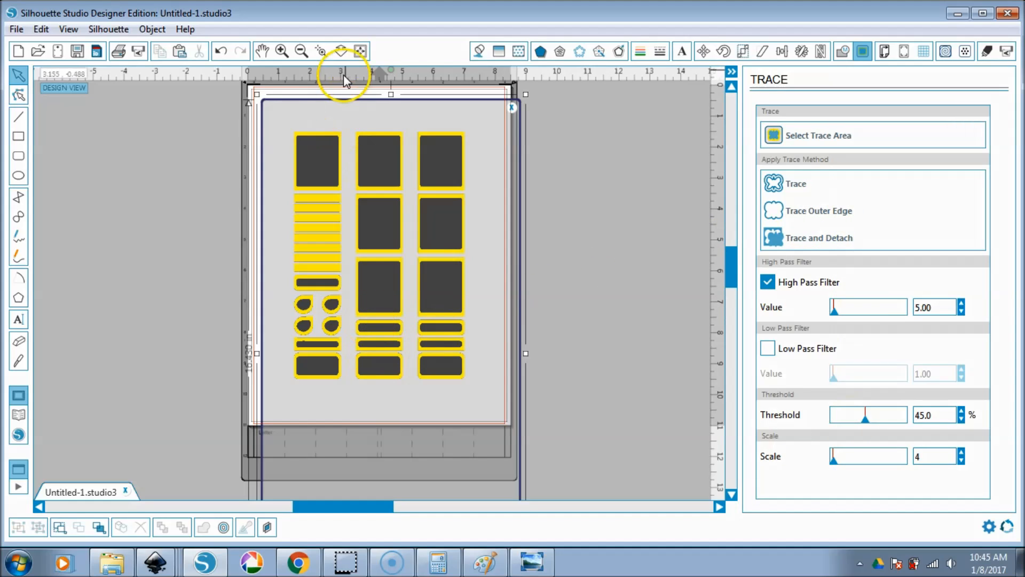
# - Set the trace threshold to 43.9 % and the high pass filter value to 1.00
pyautogui.click(282, 51)
pyautogui.click(282, 50)
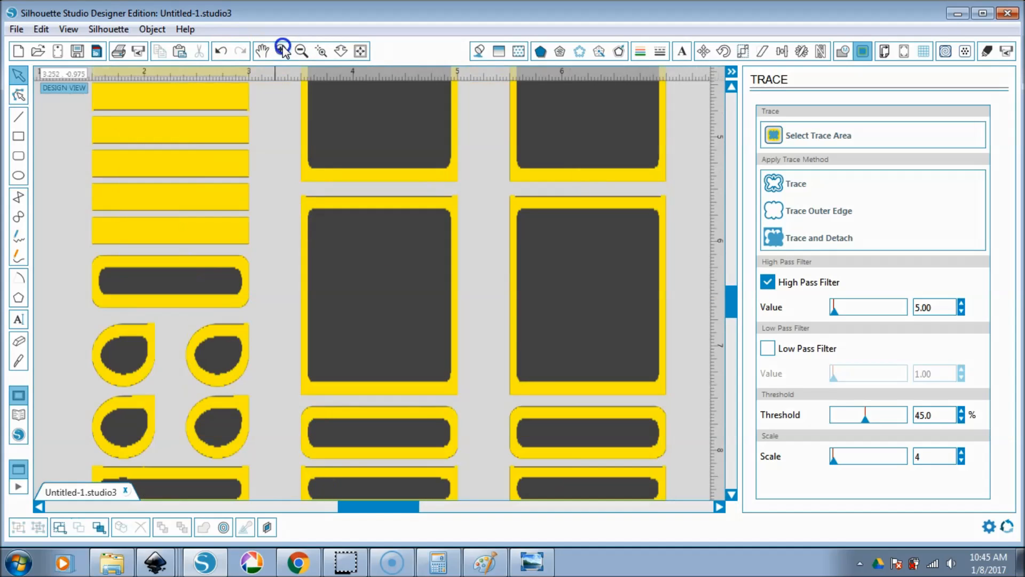
pyautogui.click(857, 417)
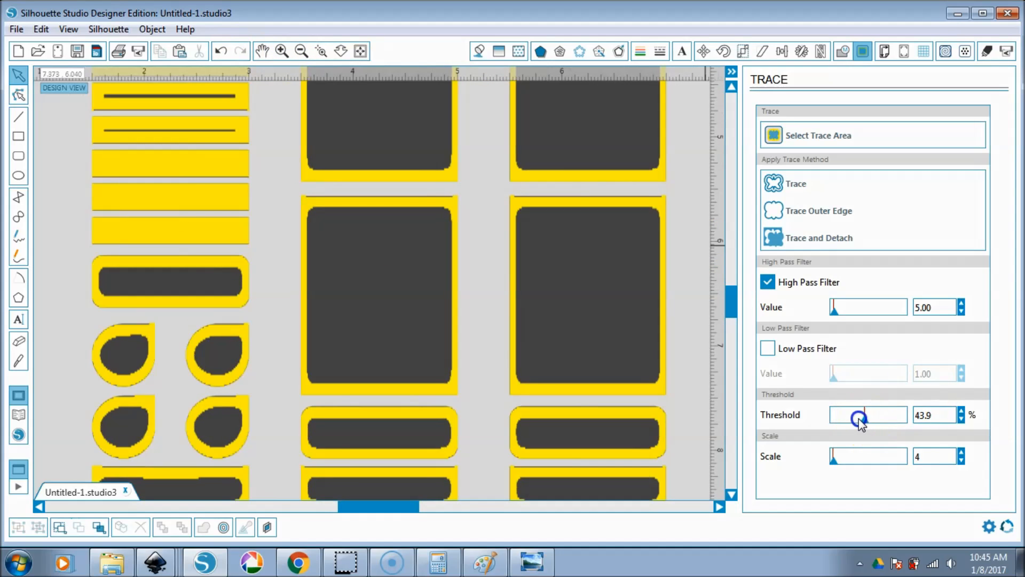
pyautogui.moveTo(857, 417); pyautogui.dragTo(865, 417)
pyautogui.moveTo(834, 312); pyautogui.dragTo(831, 315)
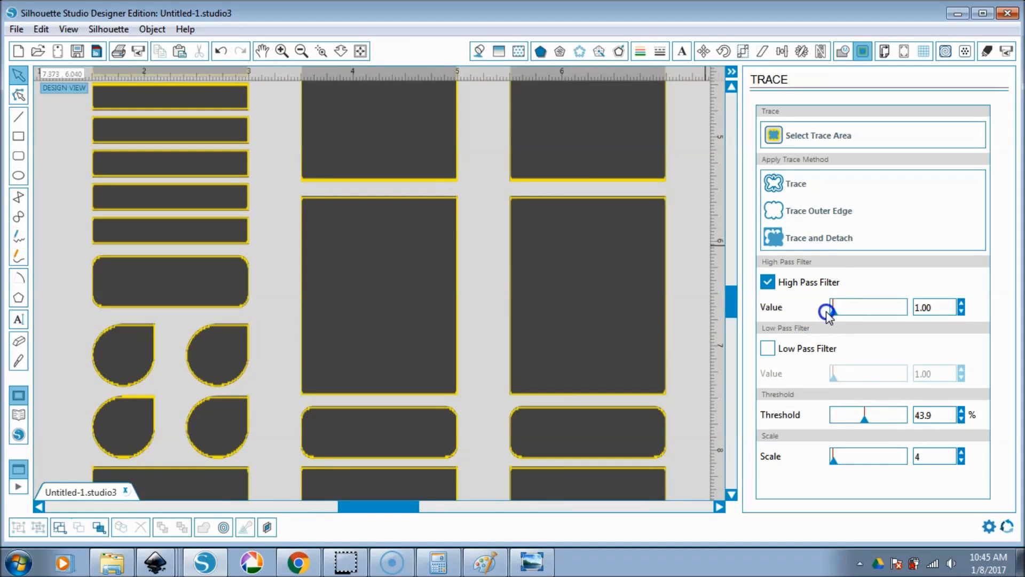
# - Try the low pass filter at 1.00 in place of the high pass filter, and restore the high pass filter alone
pyautogui.click(768, 348)
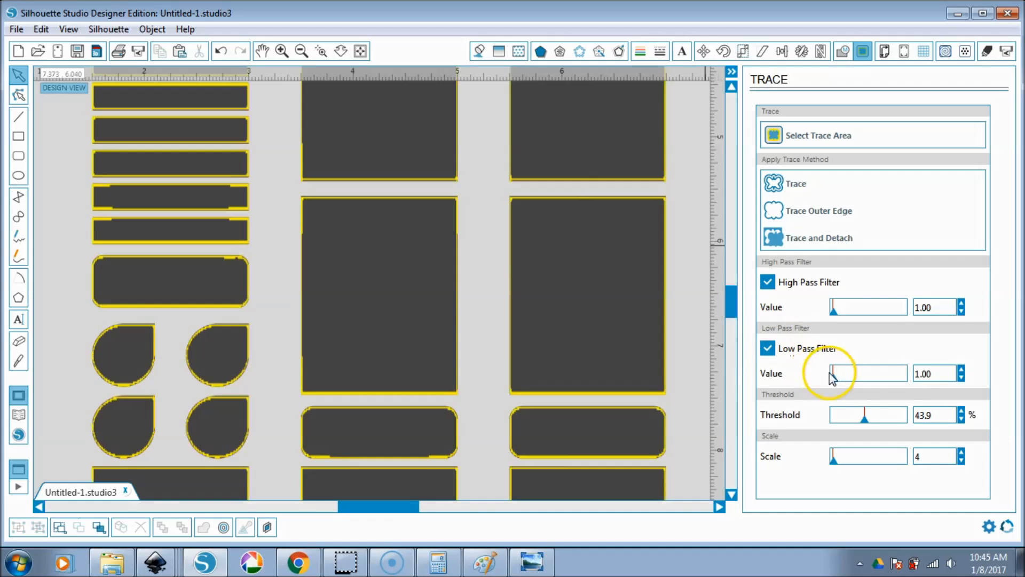
pyautogui.click(767, 284)
pyautogui.moveTo(834, 375); pyautogui.dragTo(816, 376)
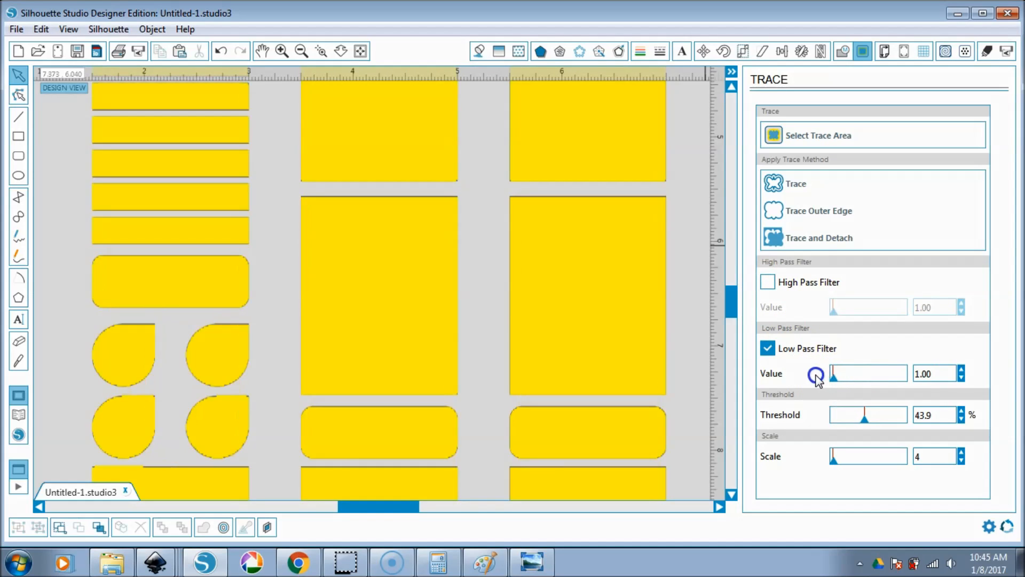
pyautogui.click(780, 354)
pyautogui.click(767, 282)
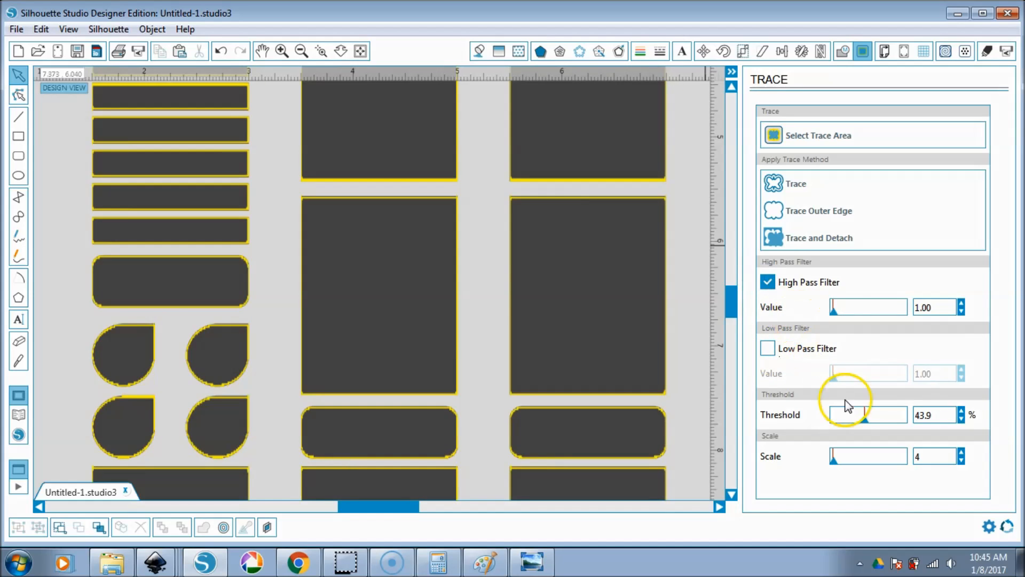
# - Set the high pass filter value to 3.00 and trace the outer edges of the black stickers
pyautogui.moveTo(833, 312); pyautogui.dragTo(835, 313)
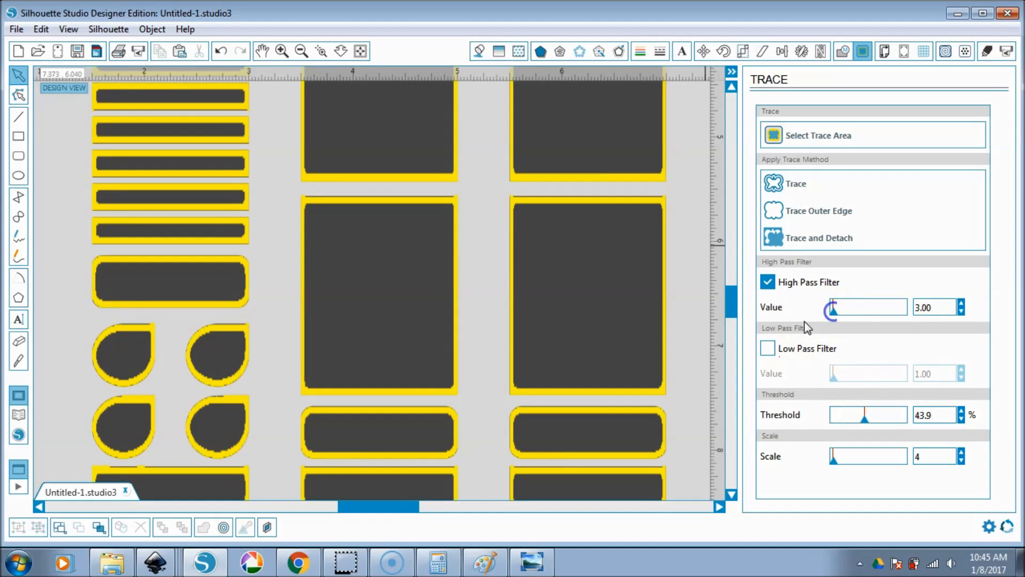
pyautogui.scroll(-1, 694, 344)
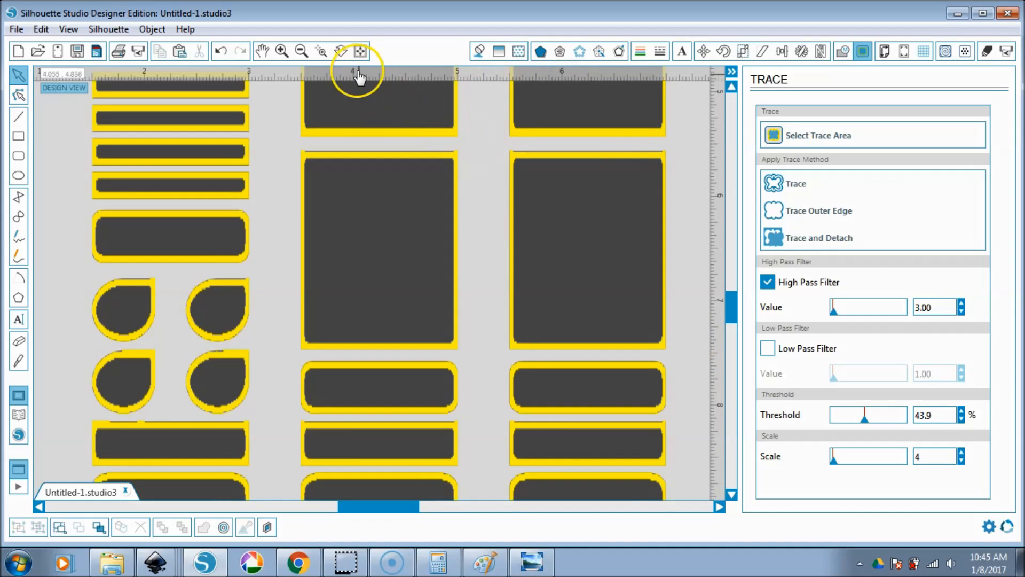
pyautogui.click(356, 51)
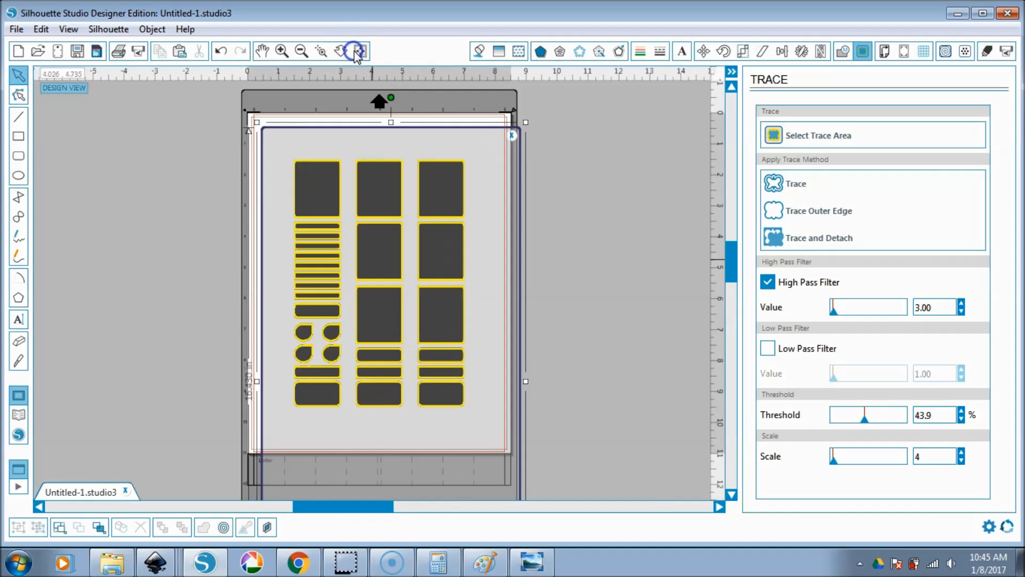
pyautogui.click(805, 214)
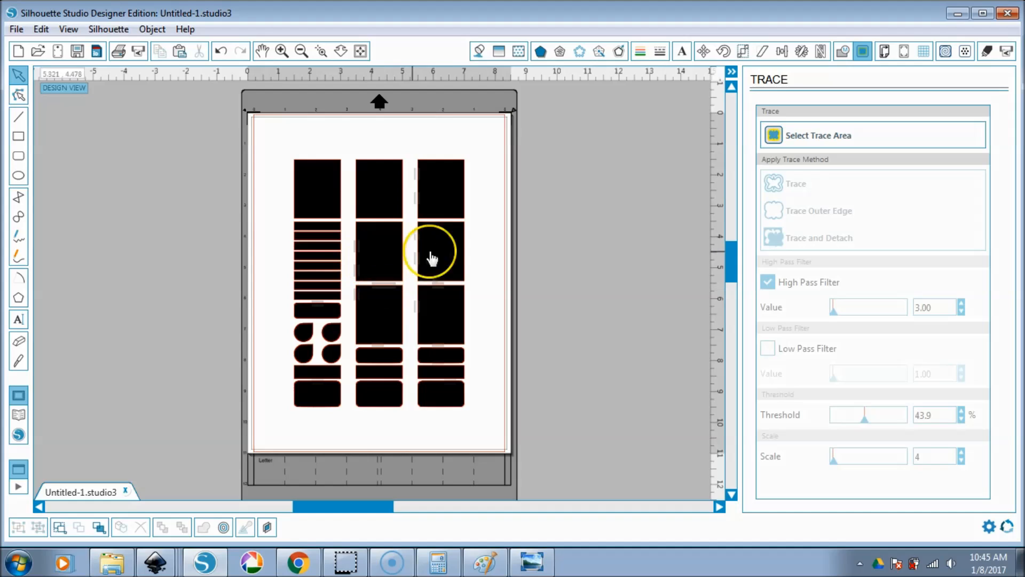
# - Delete the black sheet and check the traced outlines by moving the coloured sheet aside and undoing that move
pyautogui.click(451, 254)
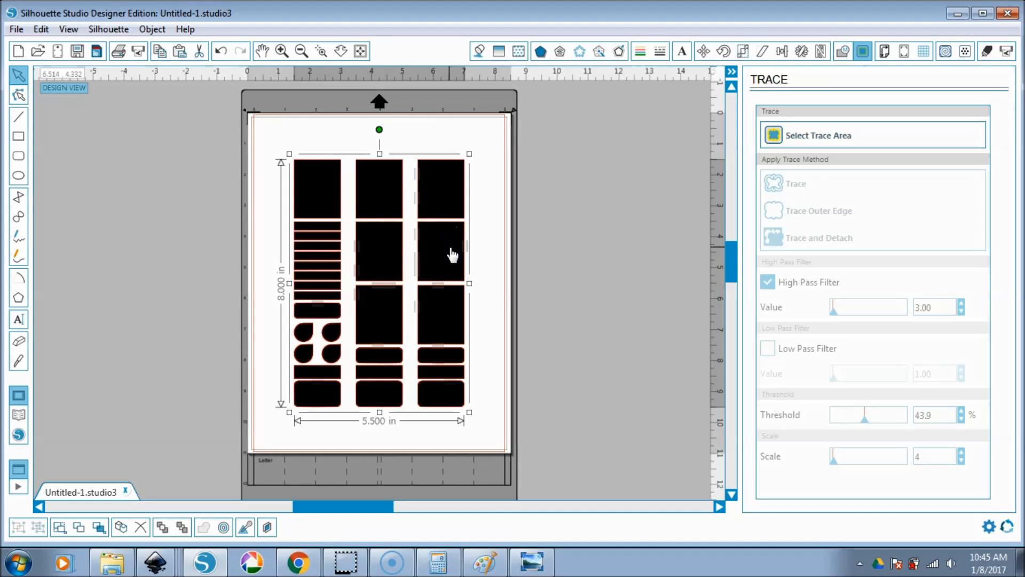
pyautogui.press('Delete')
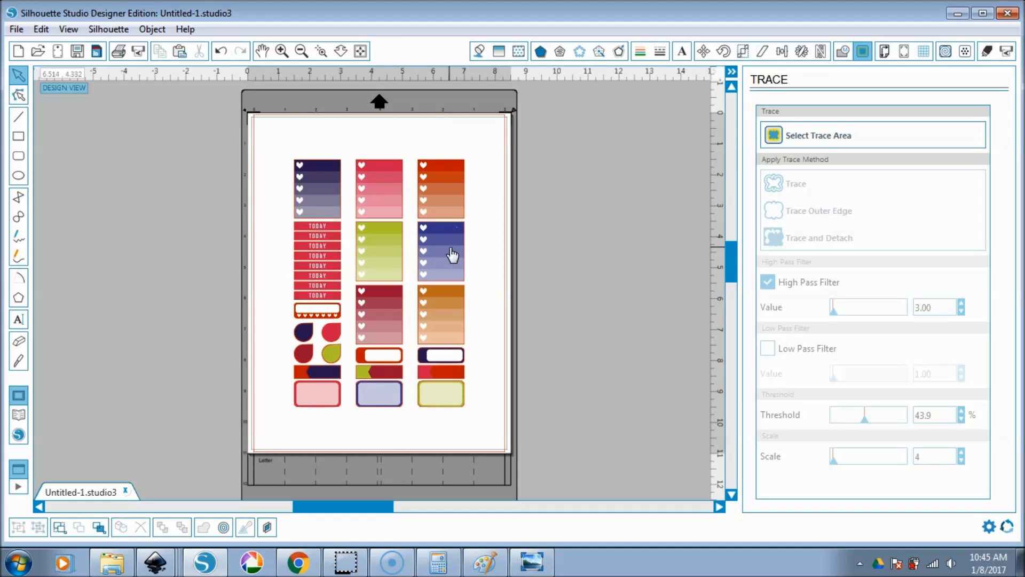
pyautogui.moveTo(449, 247); pyautogui.dragTo(551, 262)
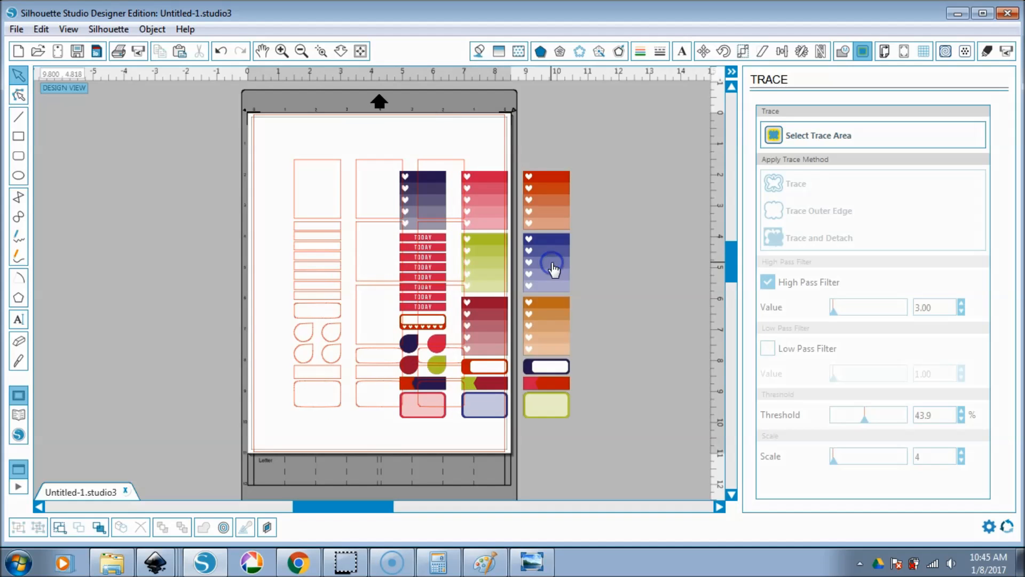
pyautogui.hotkey('ctrl', 'z')
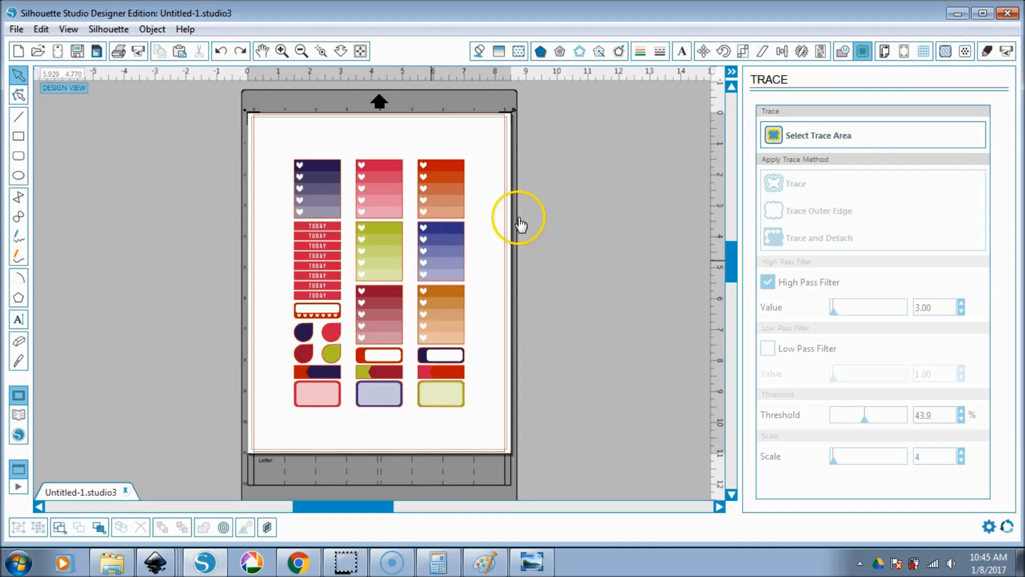
# - Open the cut settings, move the coloured sheet beside the traced outlines, and apply the Cut Edge style to it
pyautogui.click(987, 52)
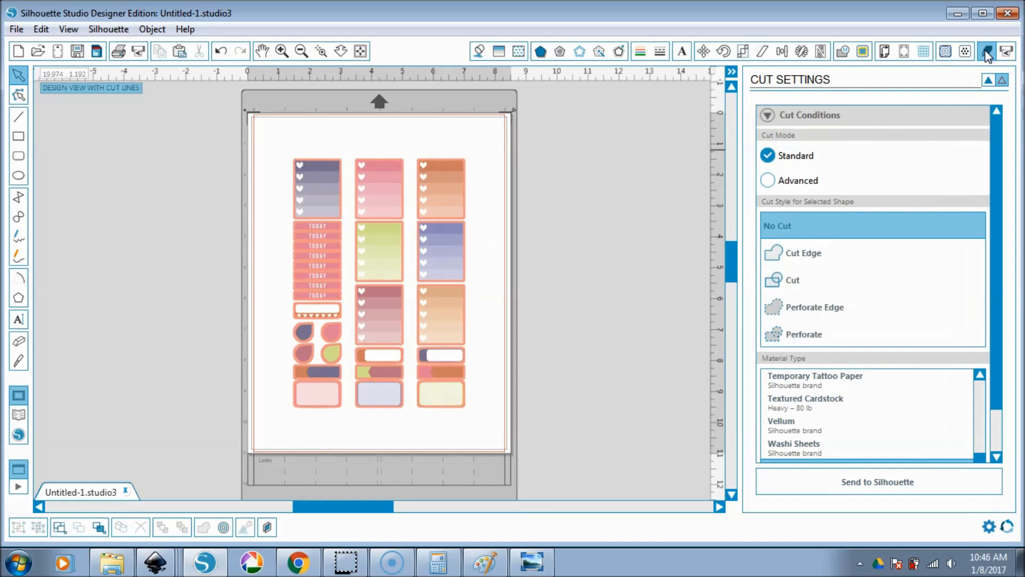
pyautogui.click(779, 253)
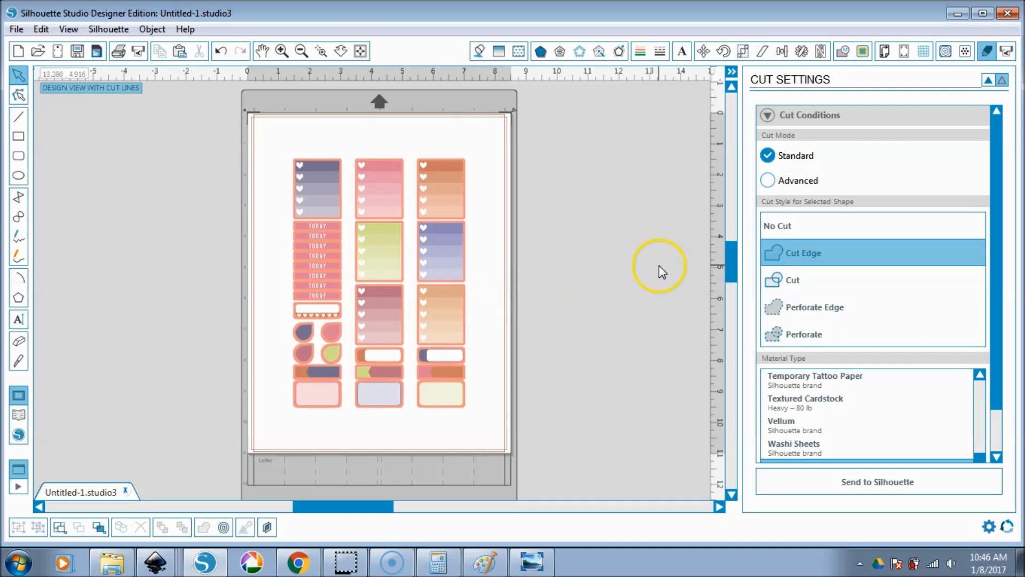
pyautogui.click(439, 256)
pyautogui.moveTo(441, 258); pyautogui.dragTo(635, 243)
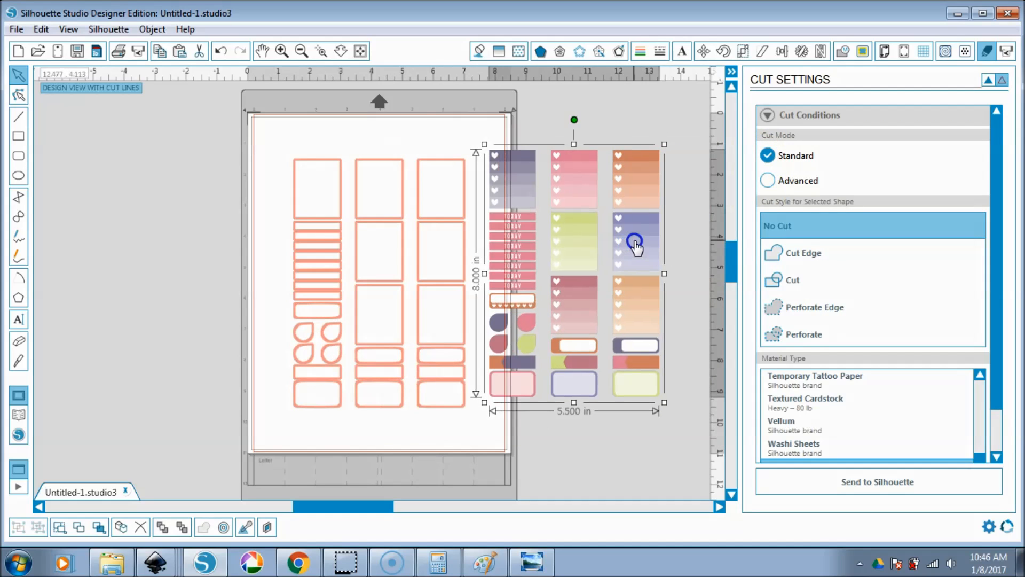
pyautogui.click(769, 256)
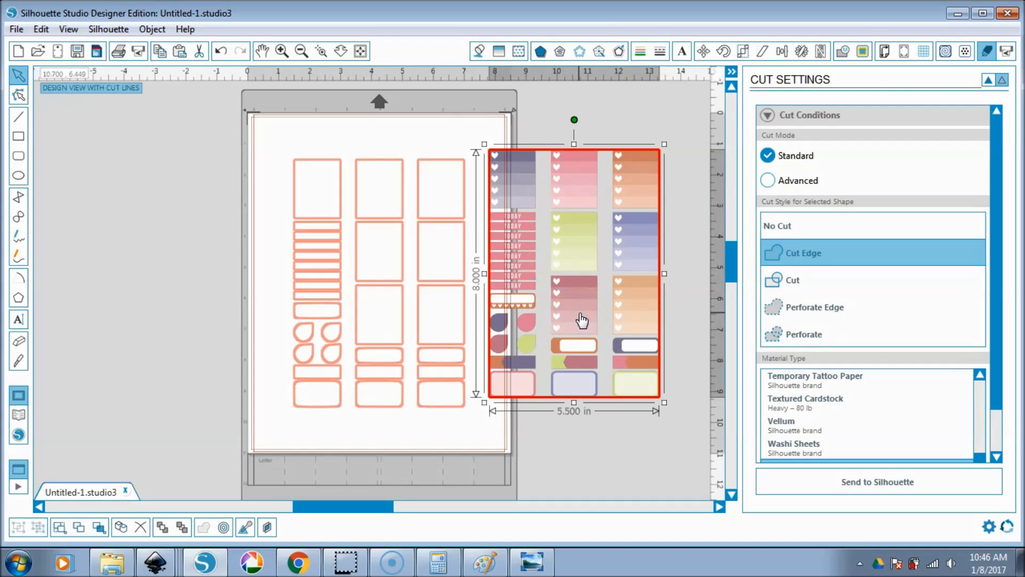
pyautogui.moveTo(582, 320); pyautogui.dragTo(559, 340)
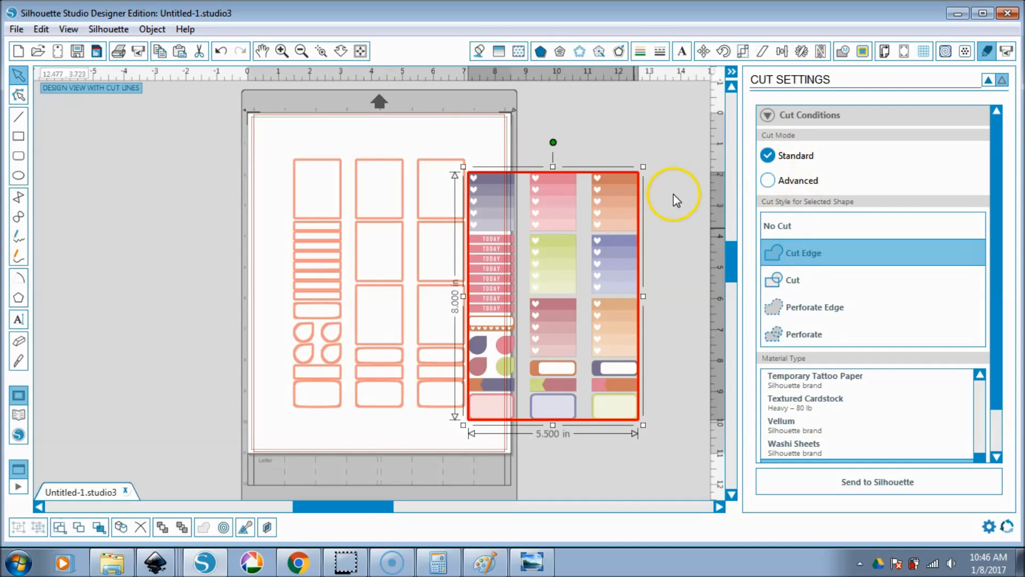
# - Centre the coloured sticker sheet on the page so that it sits over the traced outlines
pyautogui.click(782, 51)
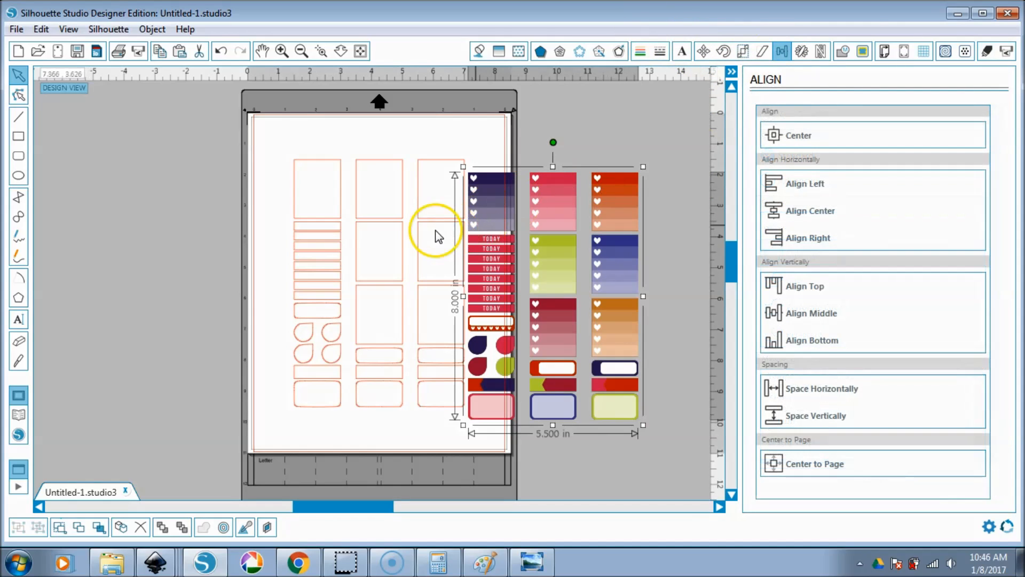
pyautogui.click(780, 137)
pyautogui.click(805, 469)
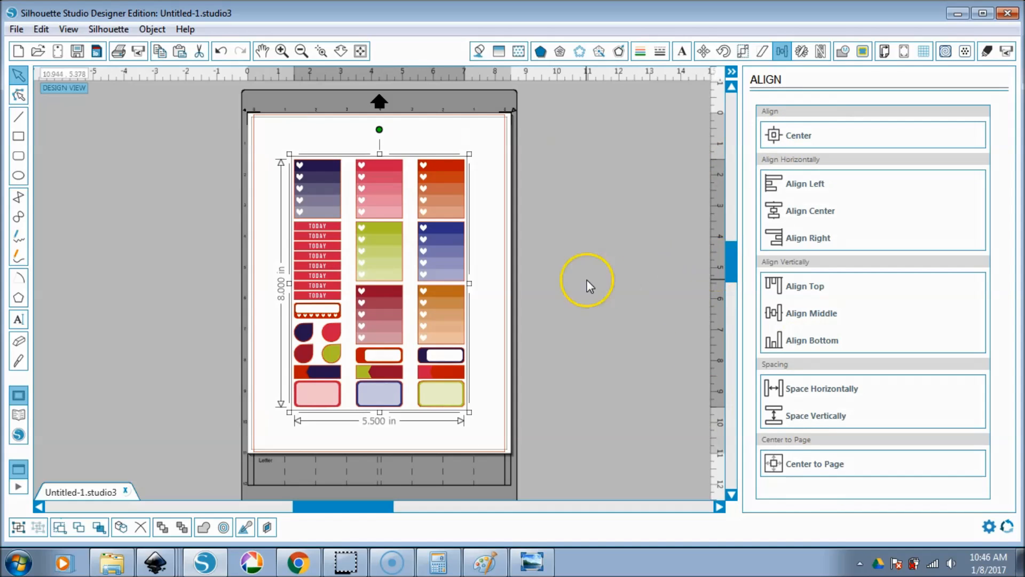
# - Set the cut mode to Advanced, cutting by line color with only the red outlines enabled, and deselect the coloured sheet
pyautogui.click(988, 51)
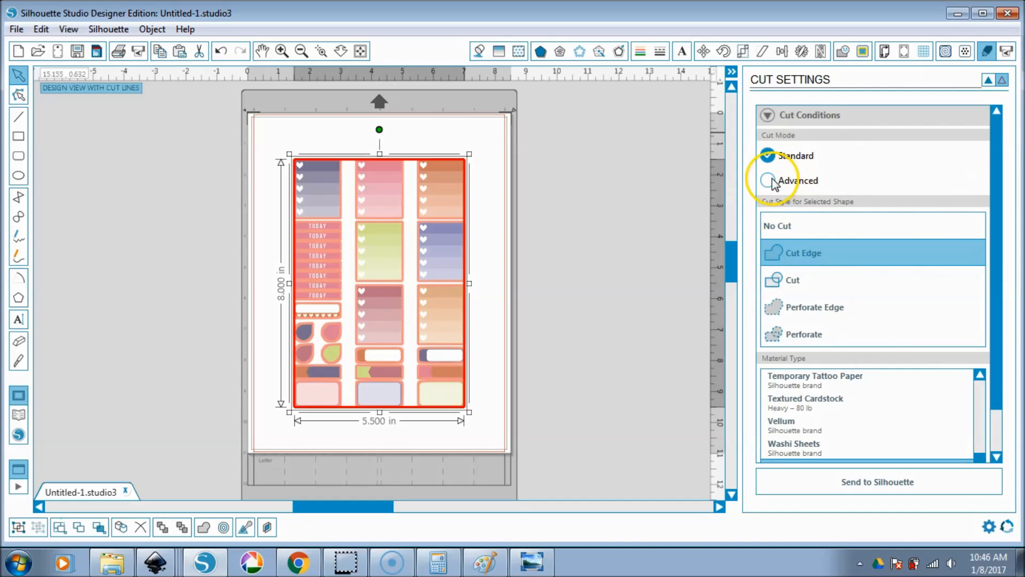
pyautogui.click(780, 182)
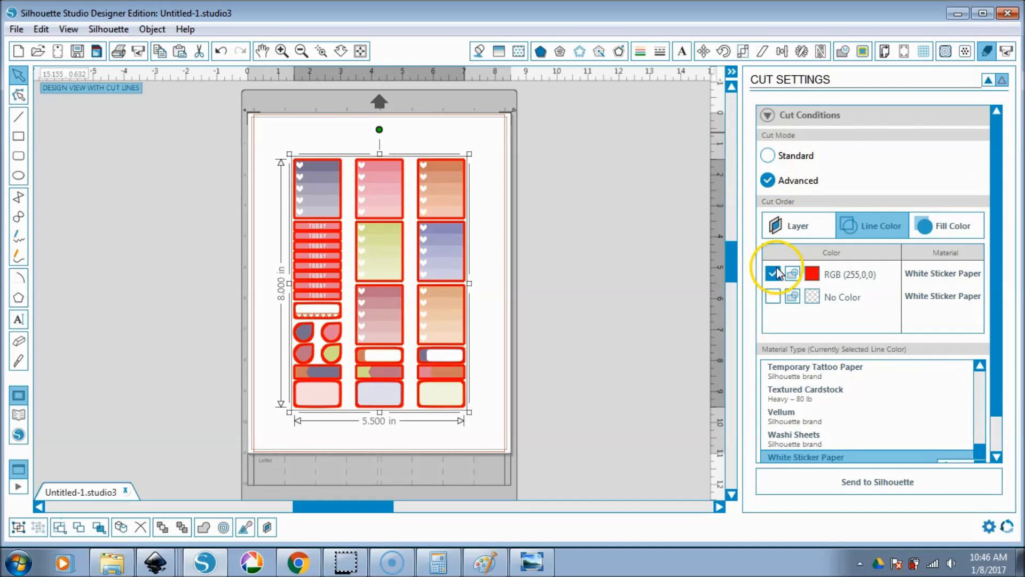
pyautogui.click(569, 336)
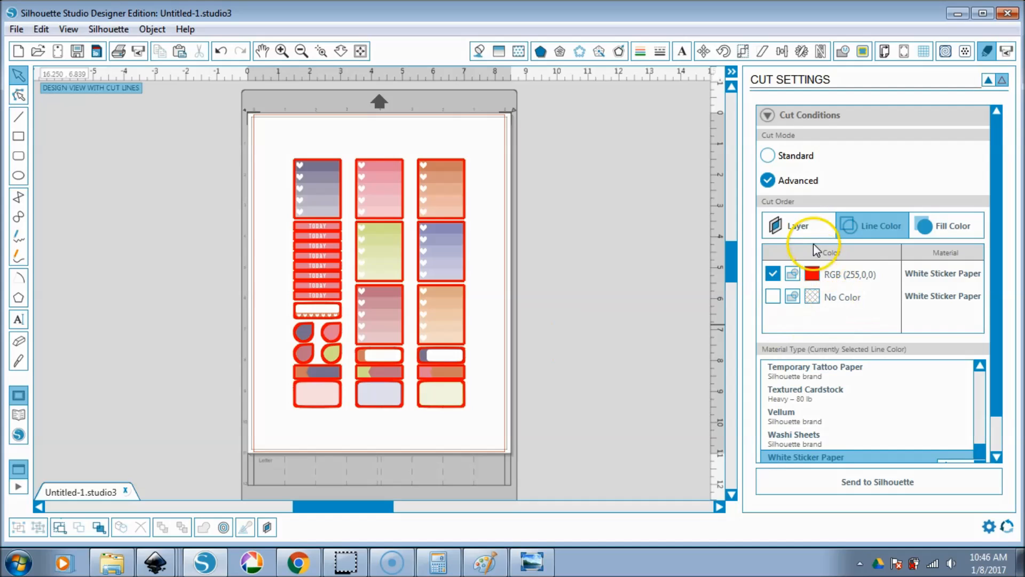
# - Try enabling the No Color cut line, disable it again, and set its material to Washi Sheets after trying Vellum
pyautogui.click(774, 298)
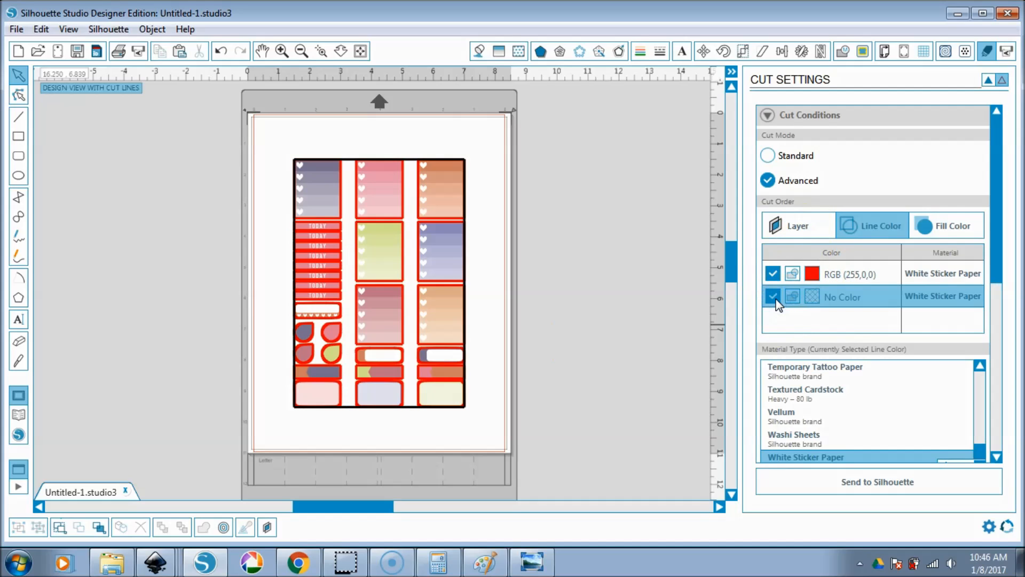
pyautogui.click(774, 299)
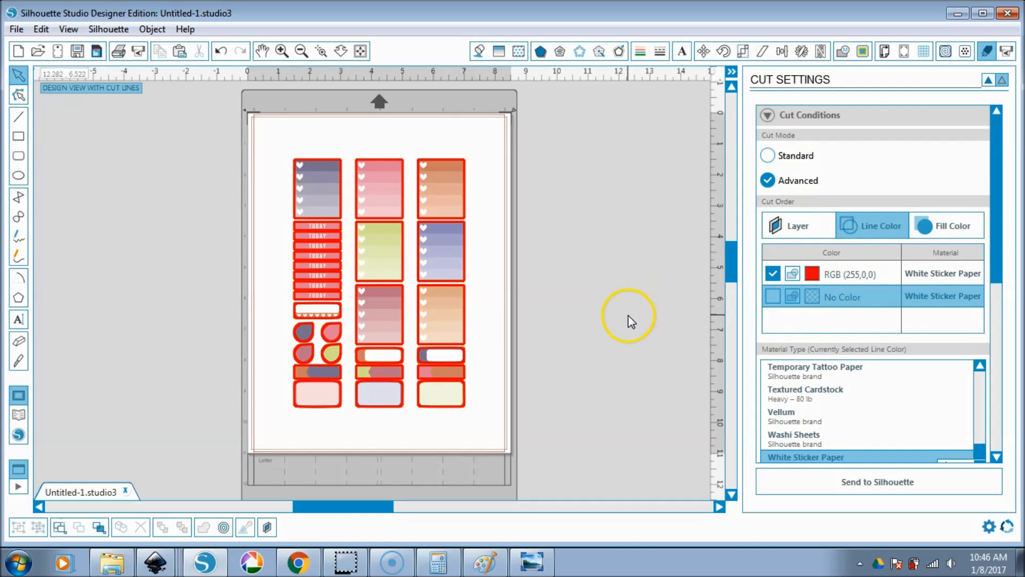
pyautogui.click(842, 413)
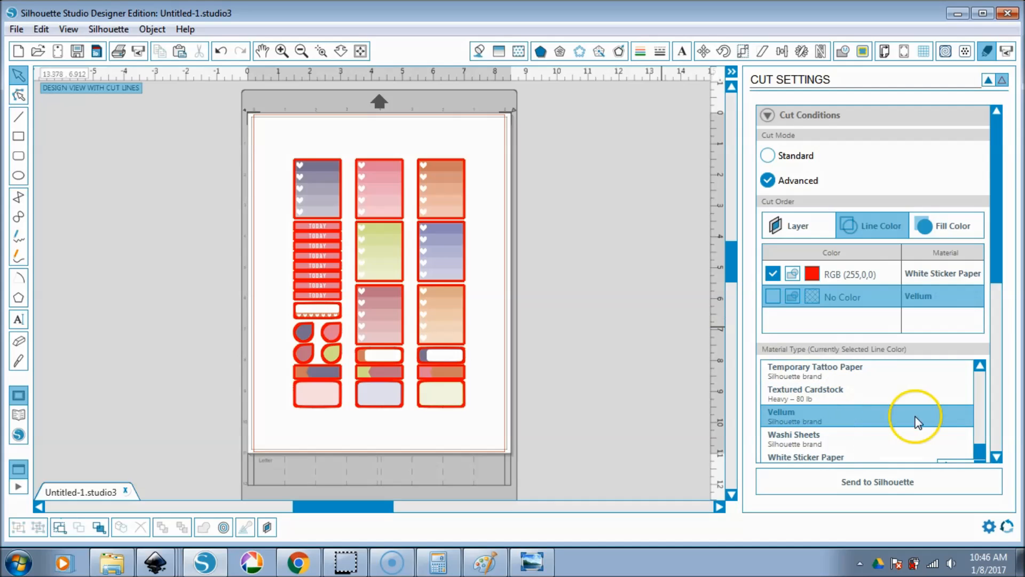
pyautogui.click(789, 437)
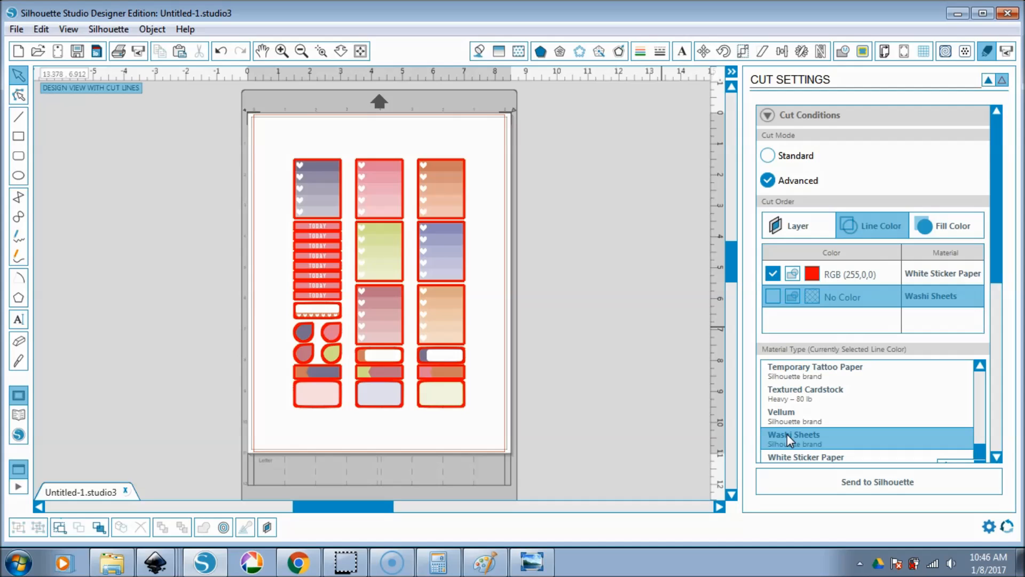
# - Add Type 1 registration marks and check the traced outlines by moving the coloured sheet aside and undoing that move
pyautogui.click(903, 51)
pyautogui.click(906, 133)
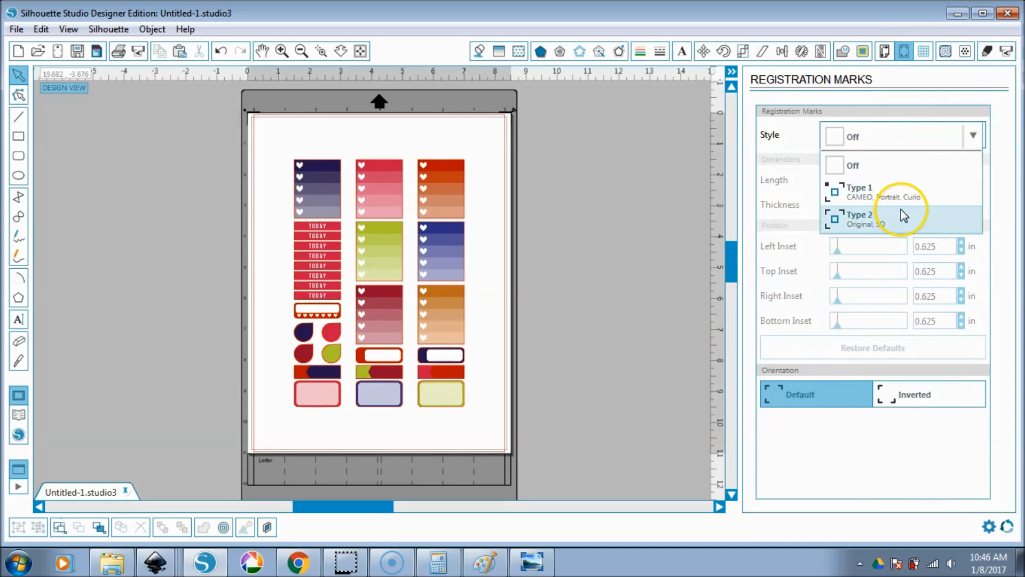
pyautogui.click(887, 191)
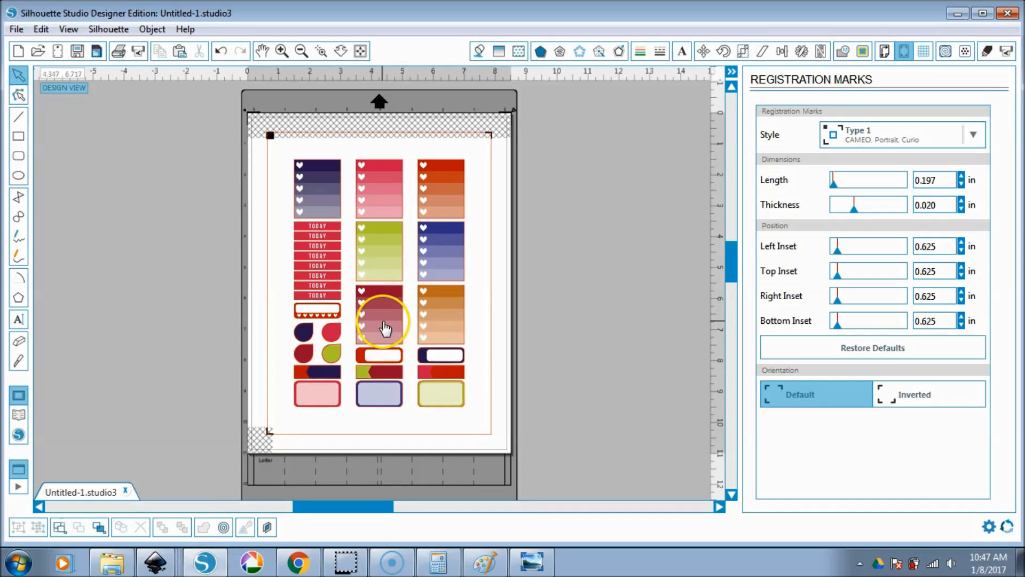
pyautogui.moveTo(386, 320); pyautogui.dragTo(145, 267)
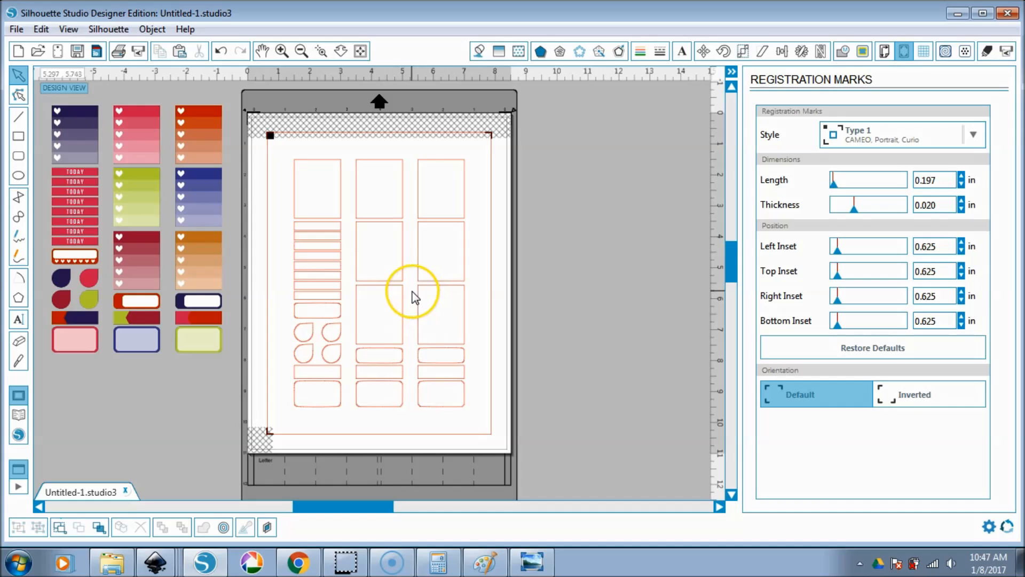
pyautogui.hotkey('ctrl', 'z')
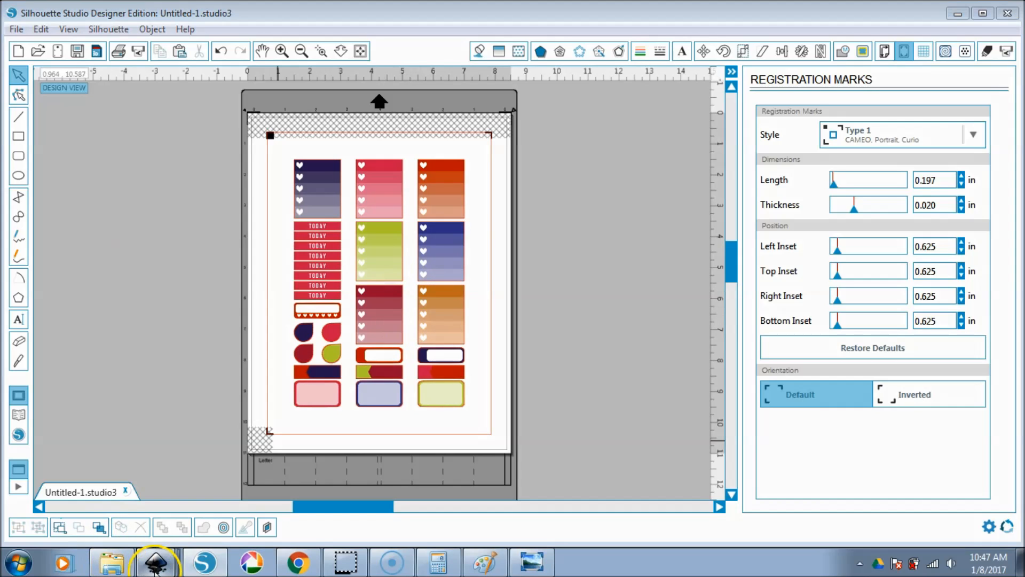
# - Switch to the sticker sheet drawing in Inkscape and deselect the black stickers
pyautogui.moveTo(156, 561)
pyautogui.click(170, 530)
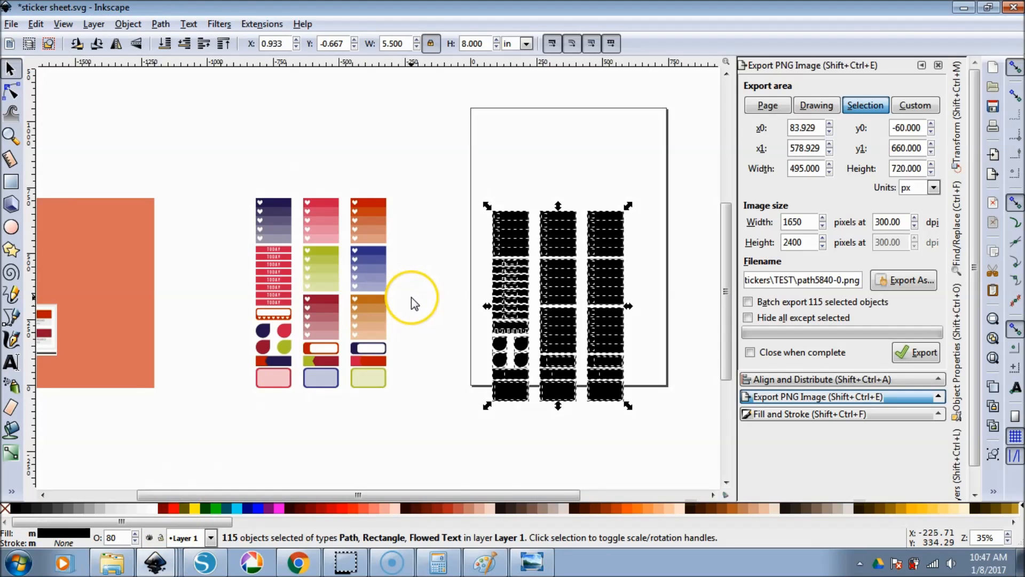
pyautogui.click(412, 298)
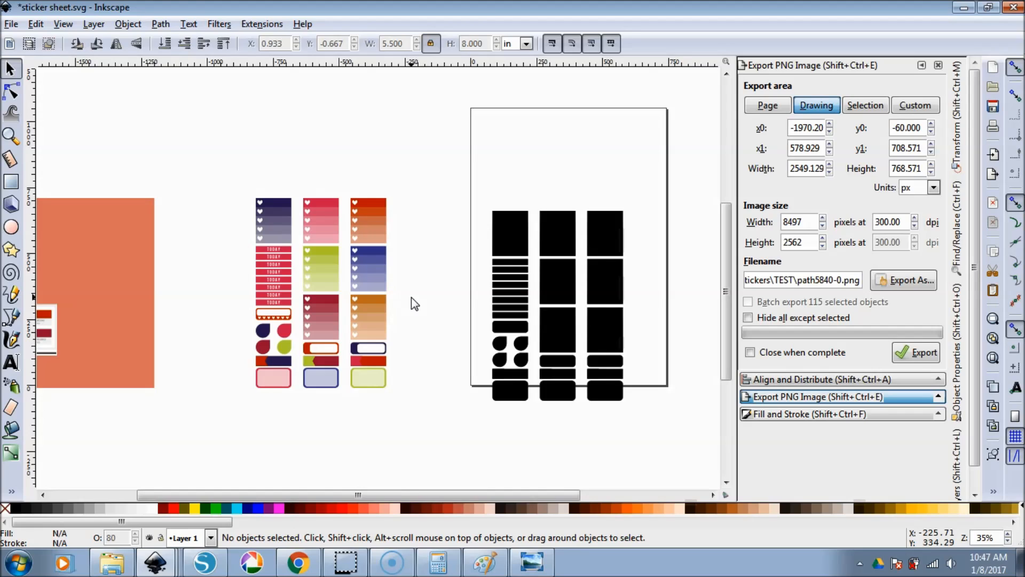